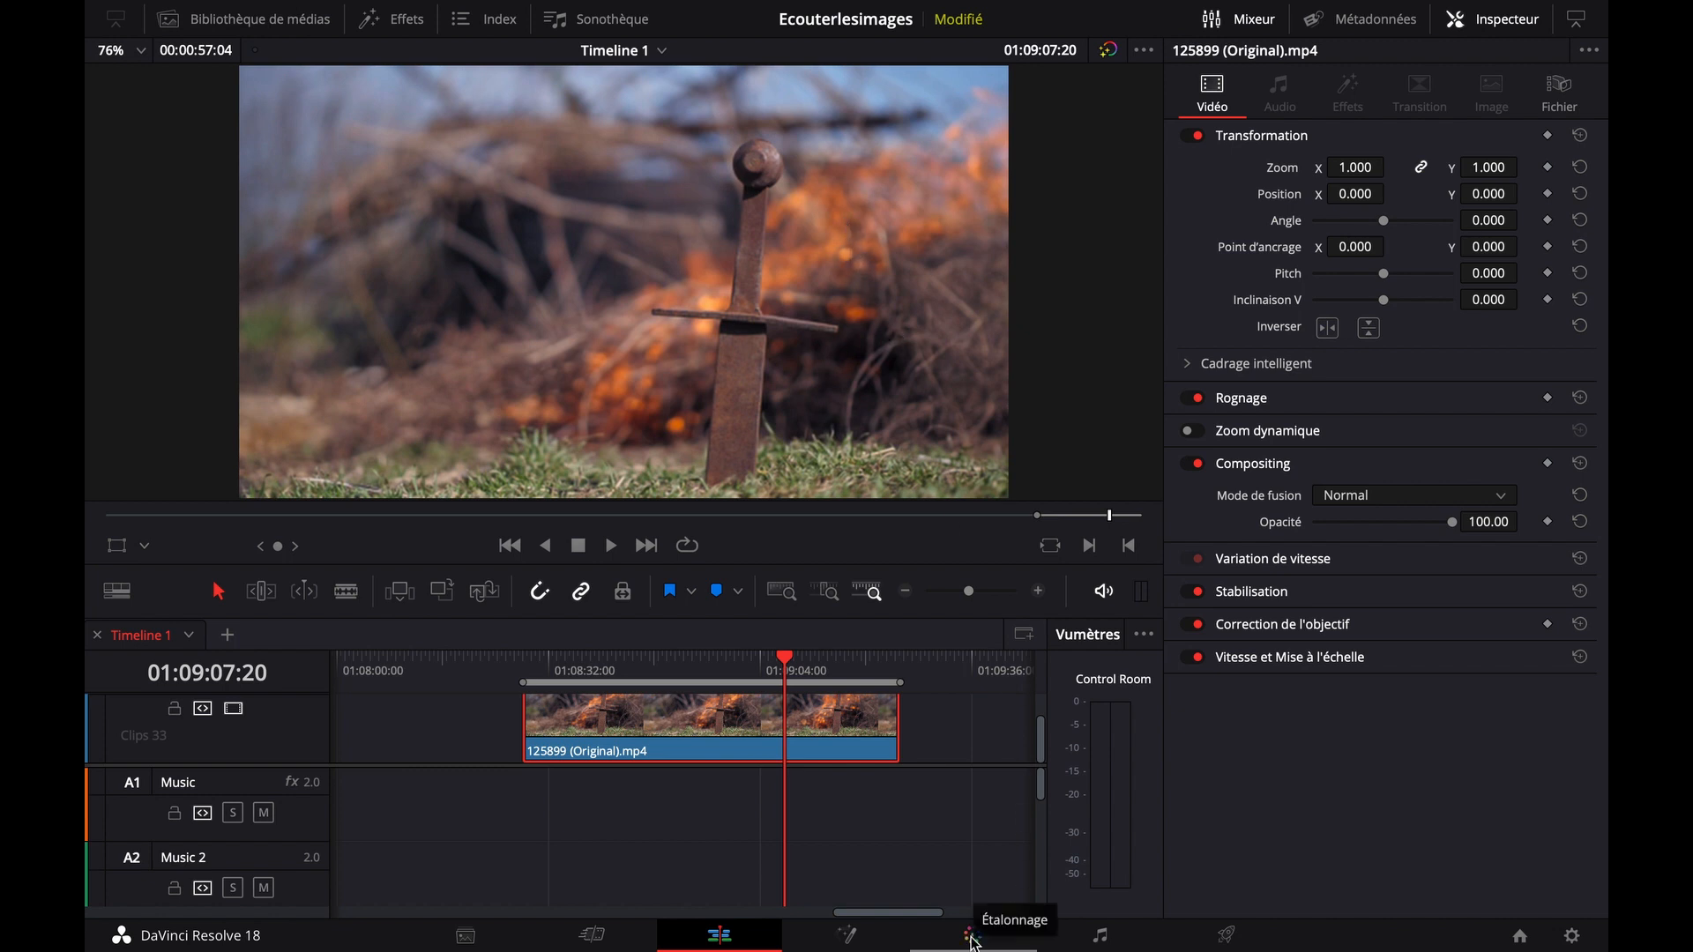
Open the sword clip on the Color page with the Color Warper's hue–saturation view and frame the sword closely
left_click(973, 934)
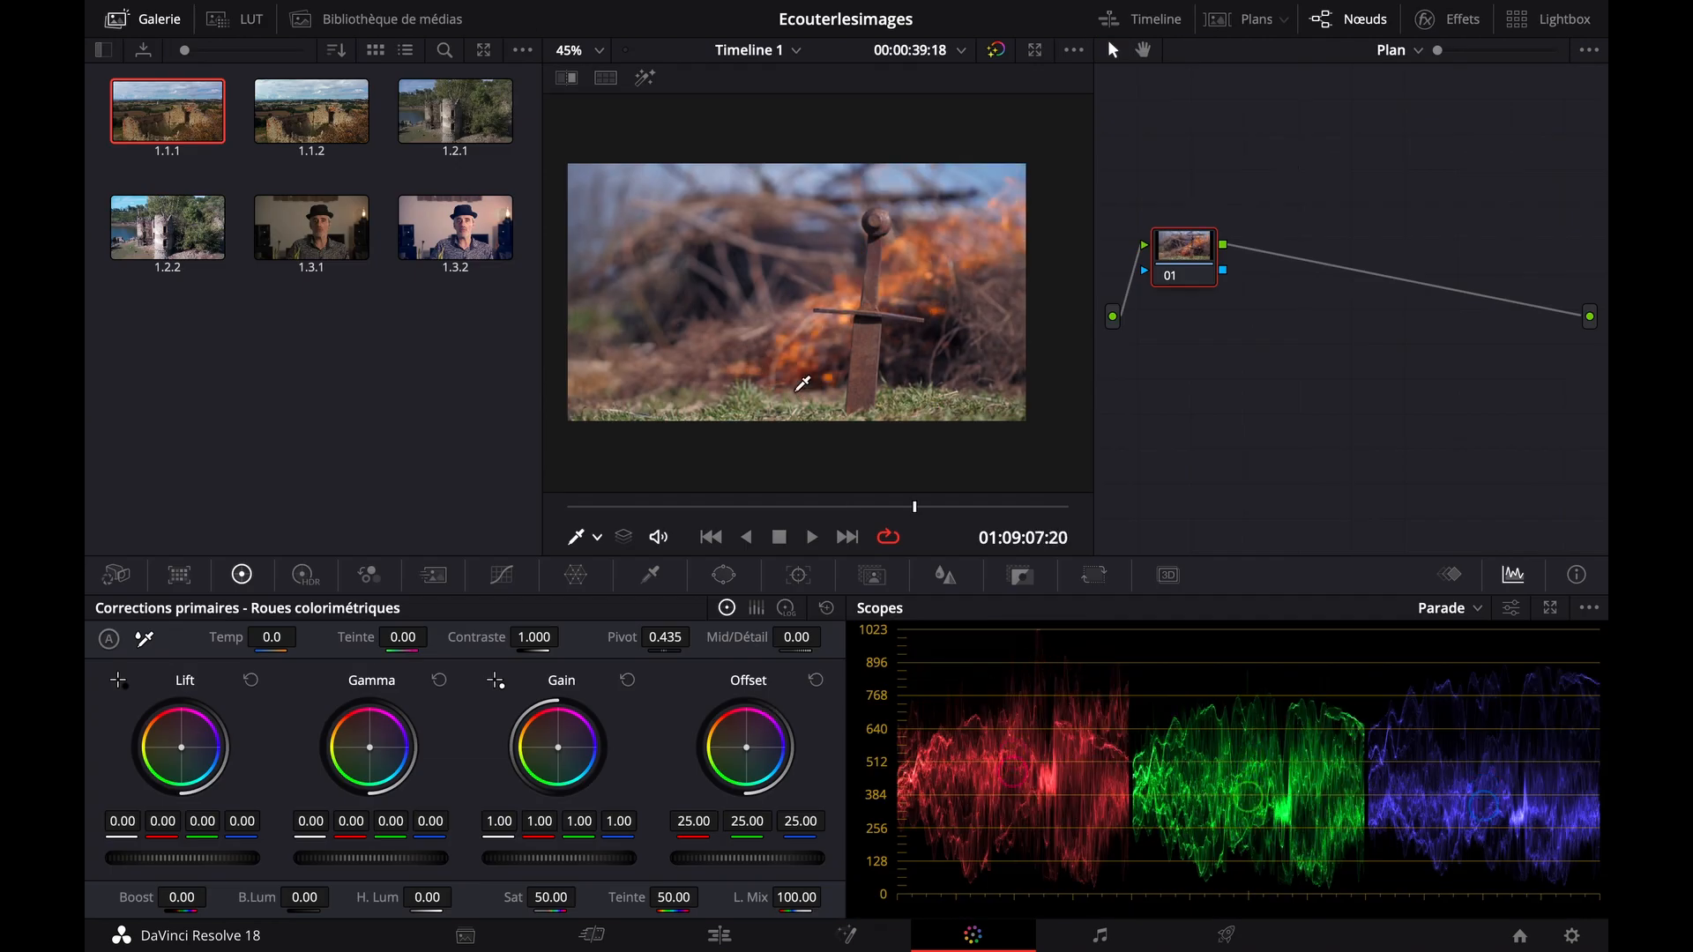
left_click(588, 587)
scroll(961, 263, "up", 3)
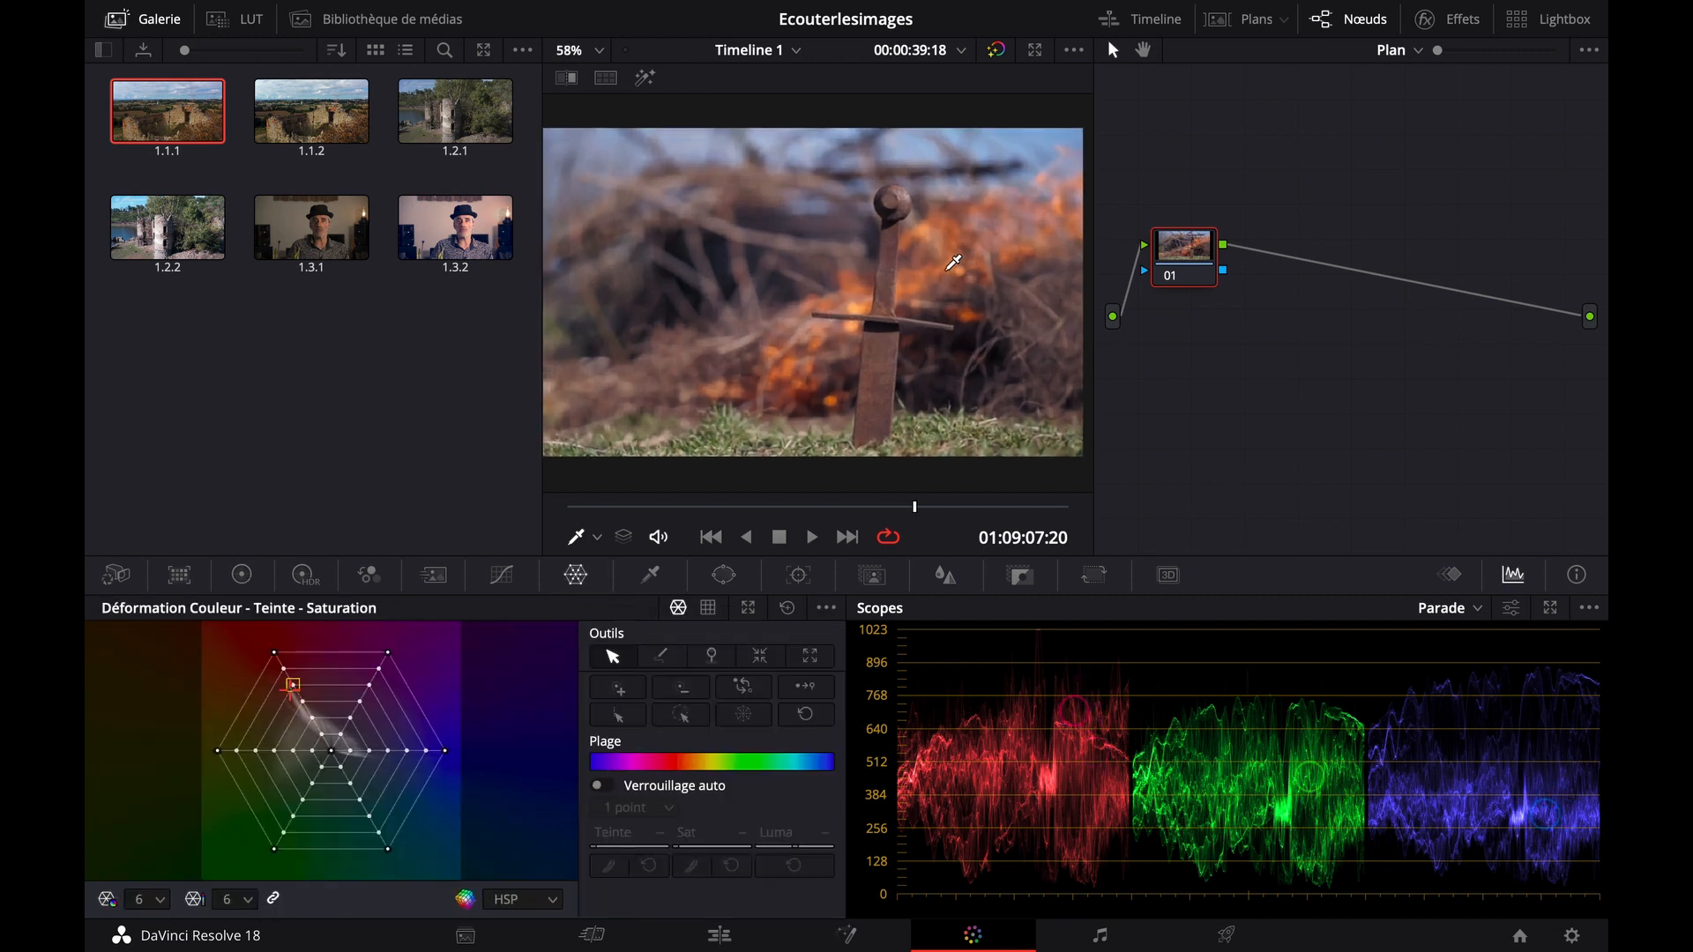
scroll(701, 287, "up", 2)
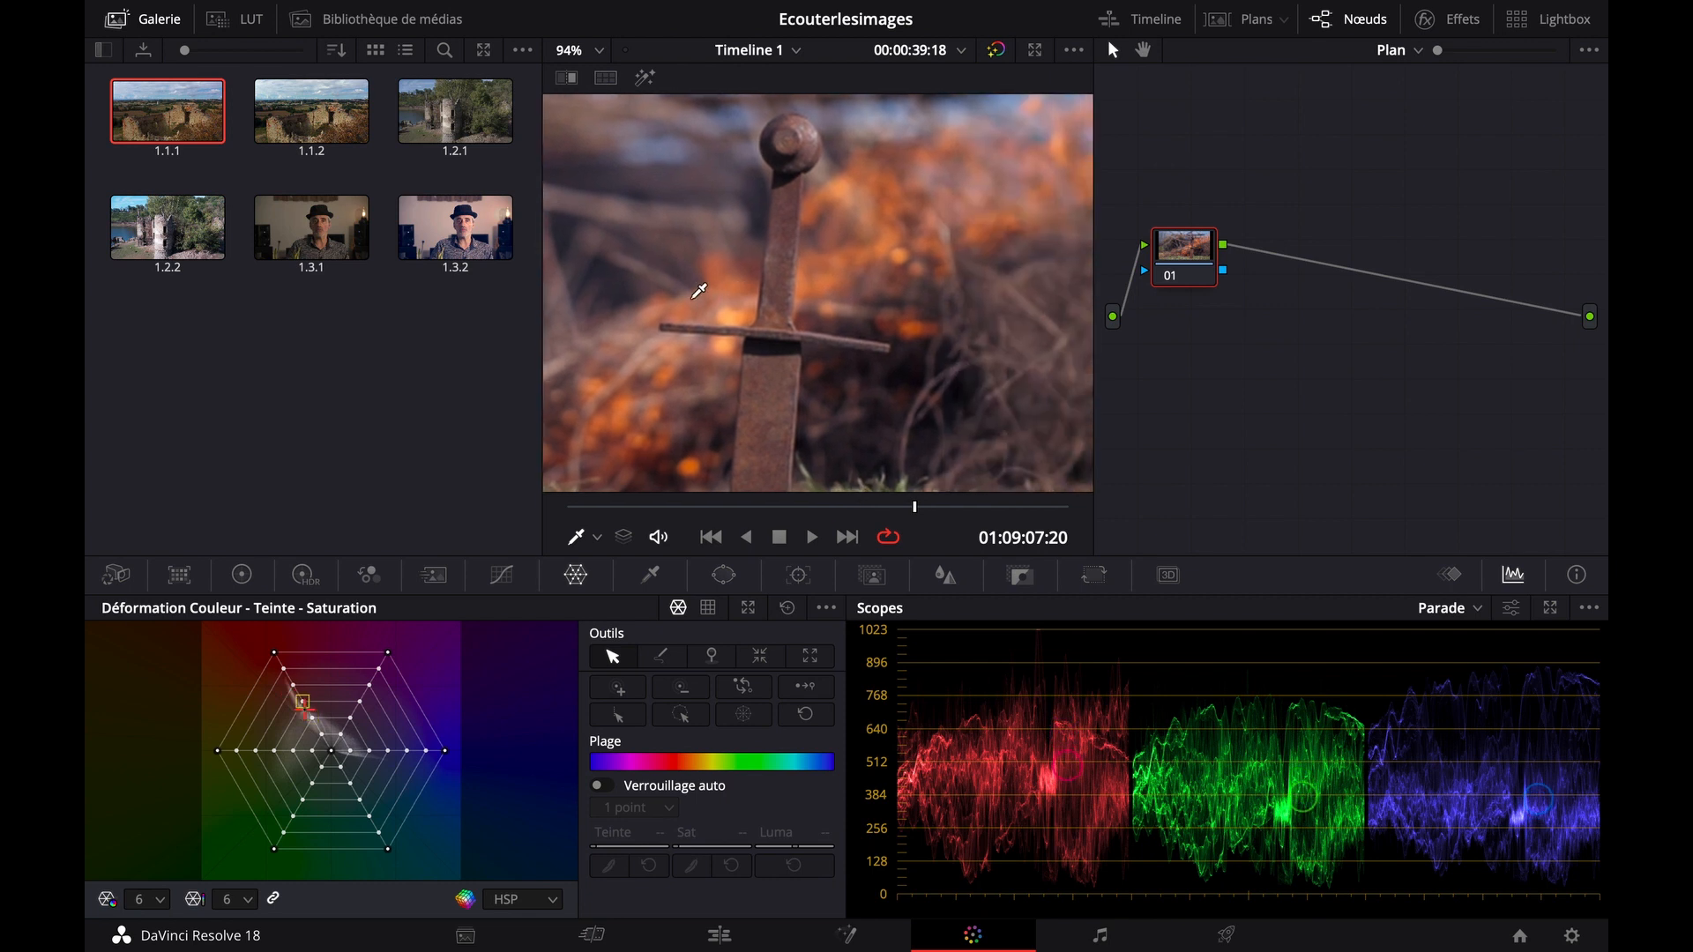
scroll(741, 317, "left", 1)
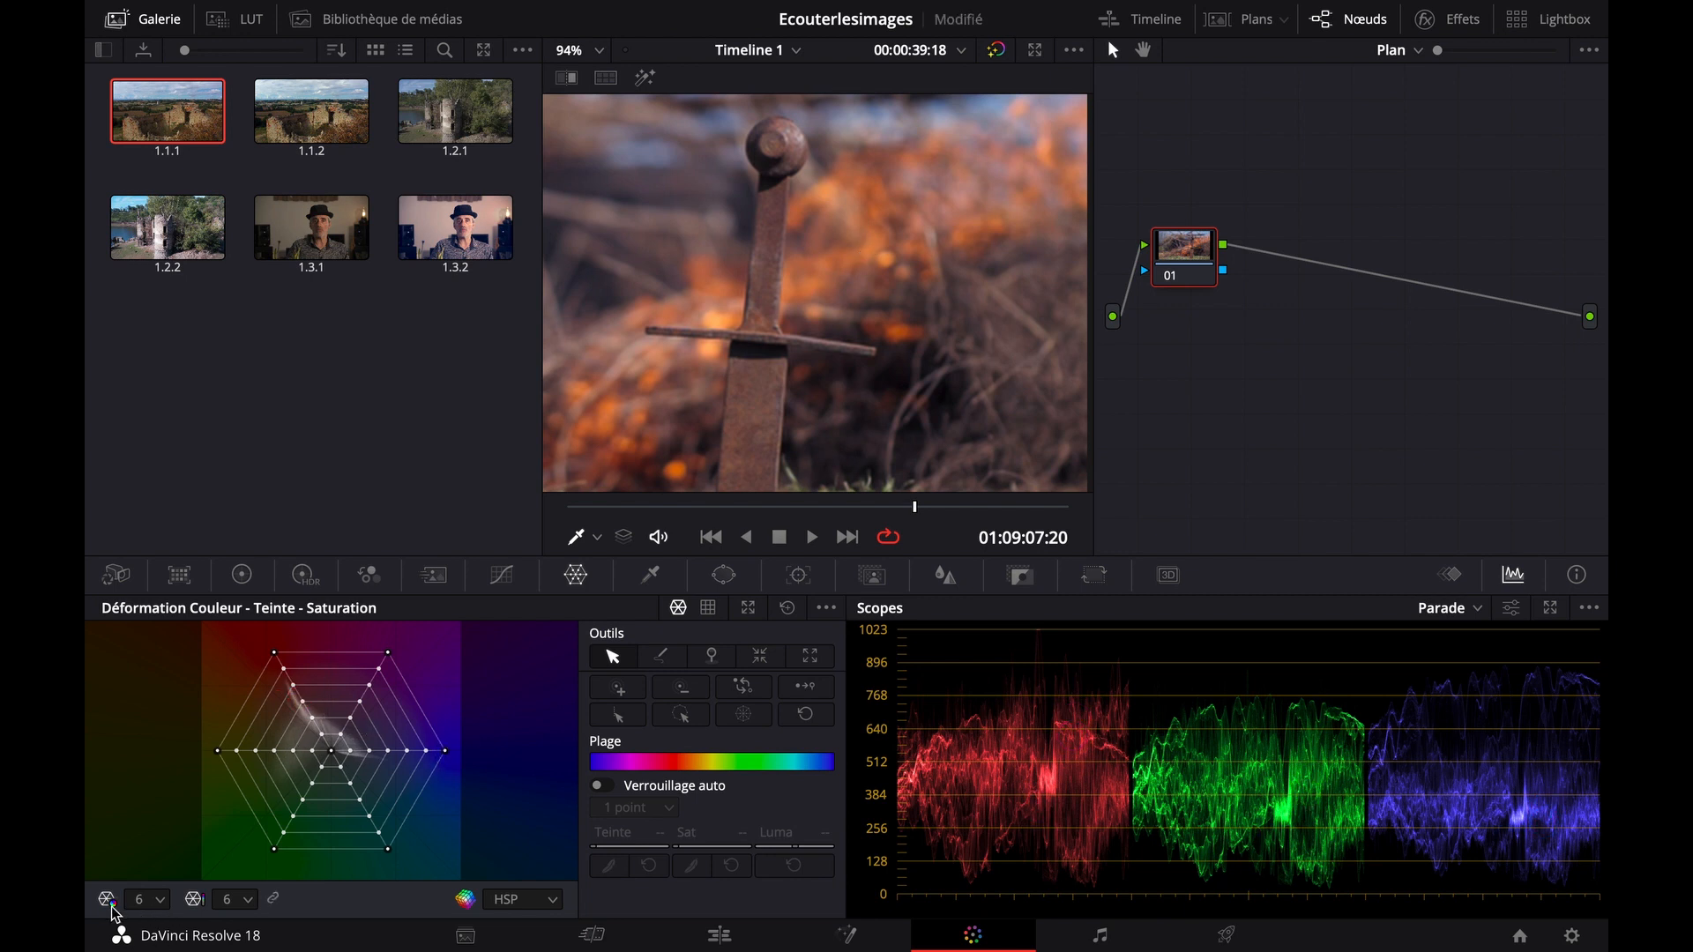
Set the Color Warper's hue divisions to 24 and open the warper in a floating window placed clear of the sword
left_click(160, 909)
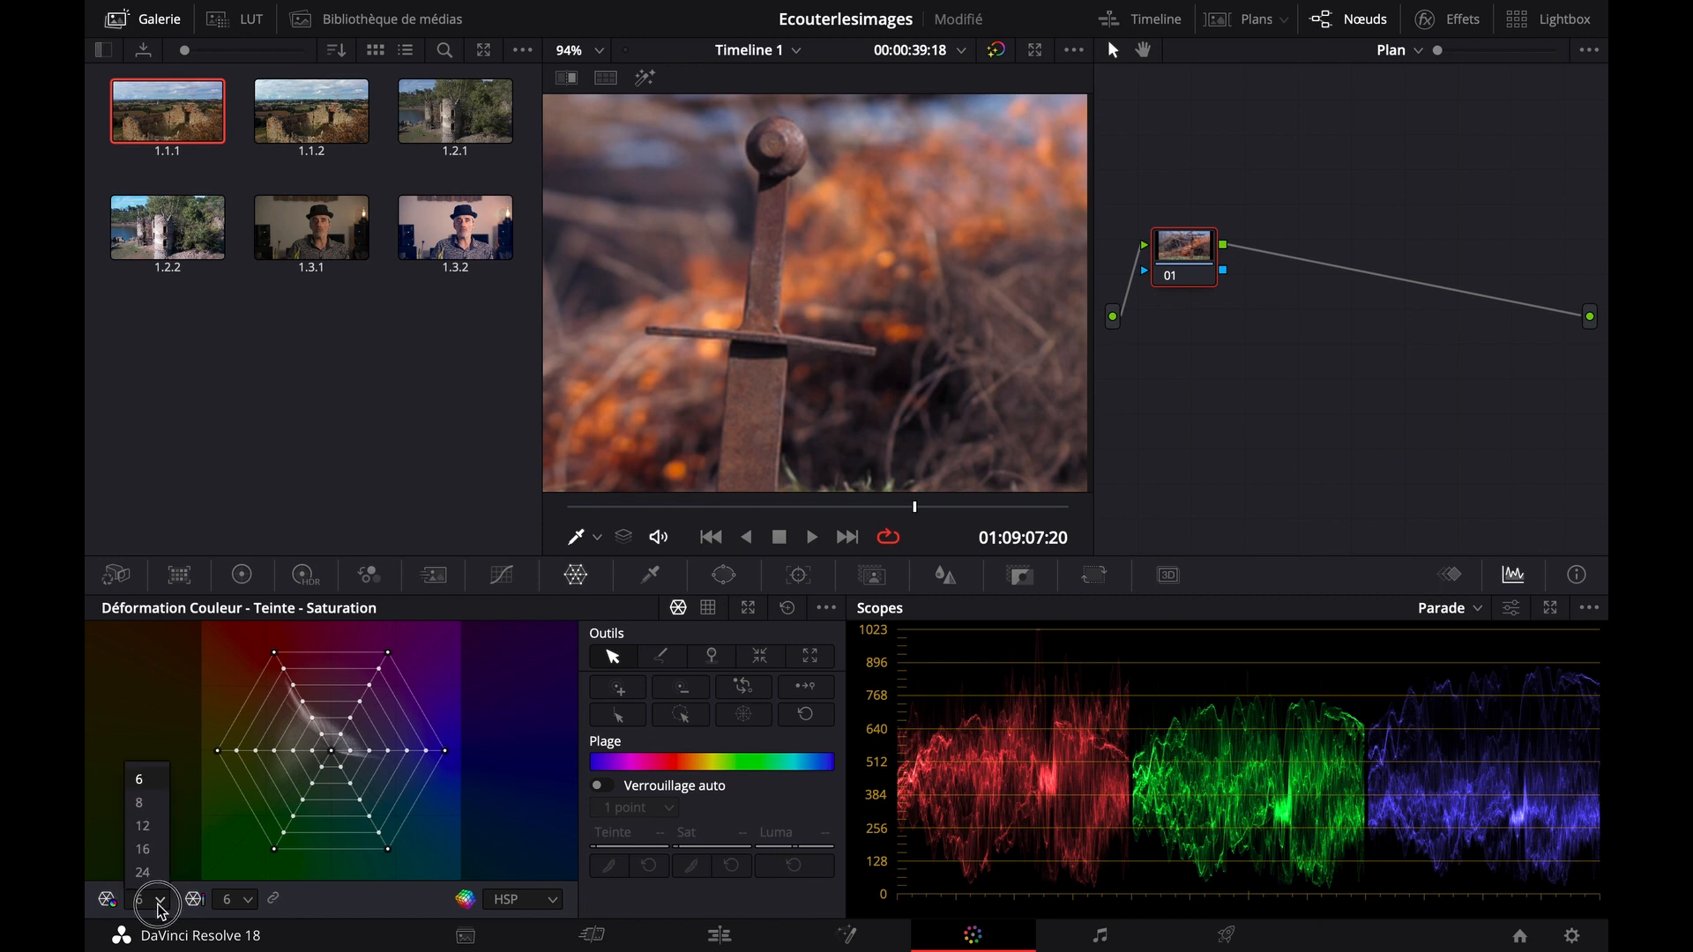
left_click(144, 873)
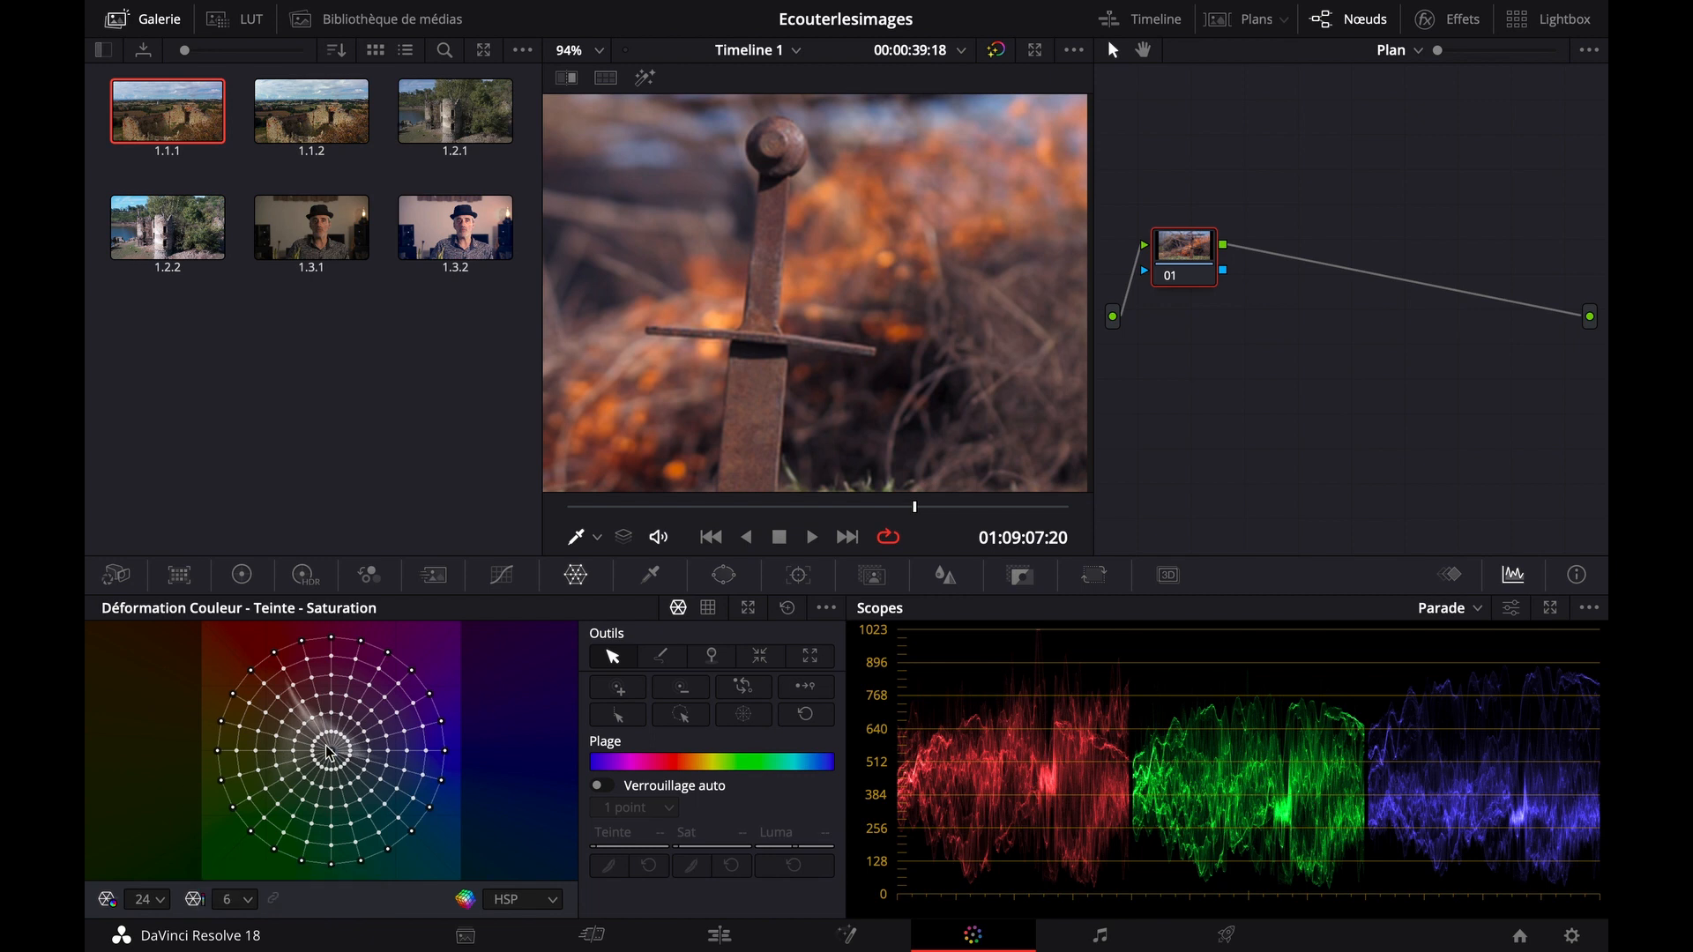
left_click(749, 609)
left_click_drag(1083, 445, 1162, 441)
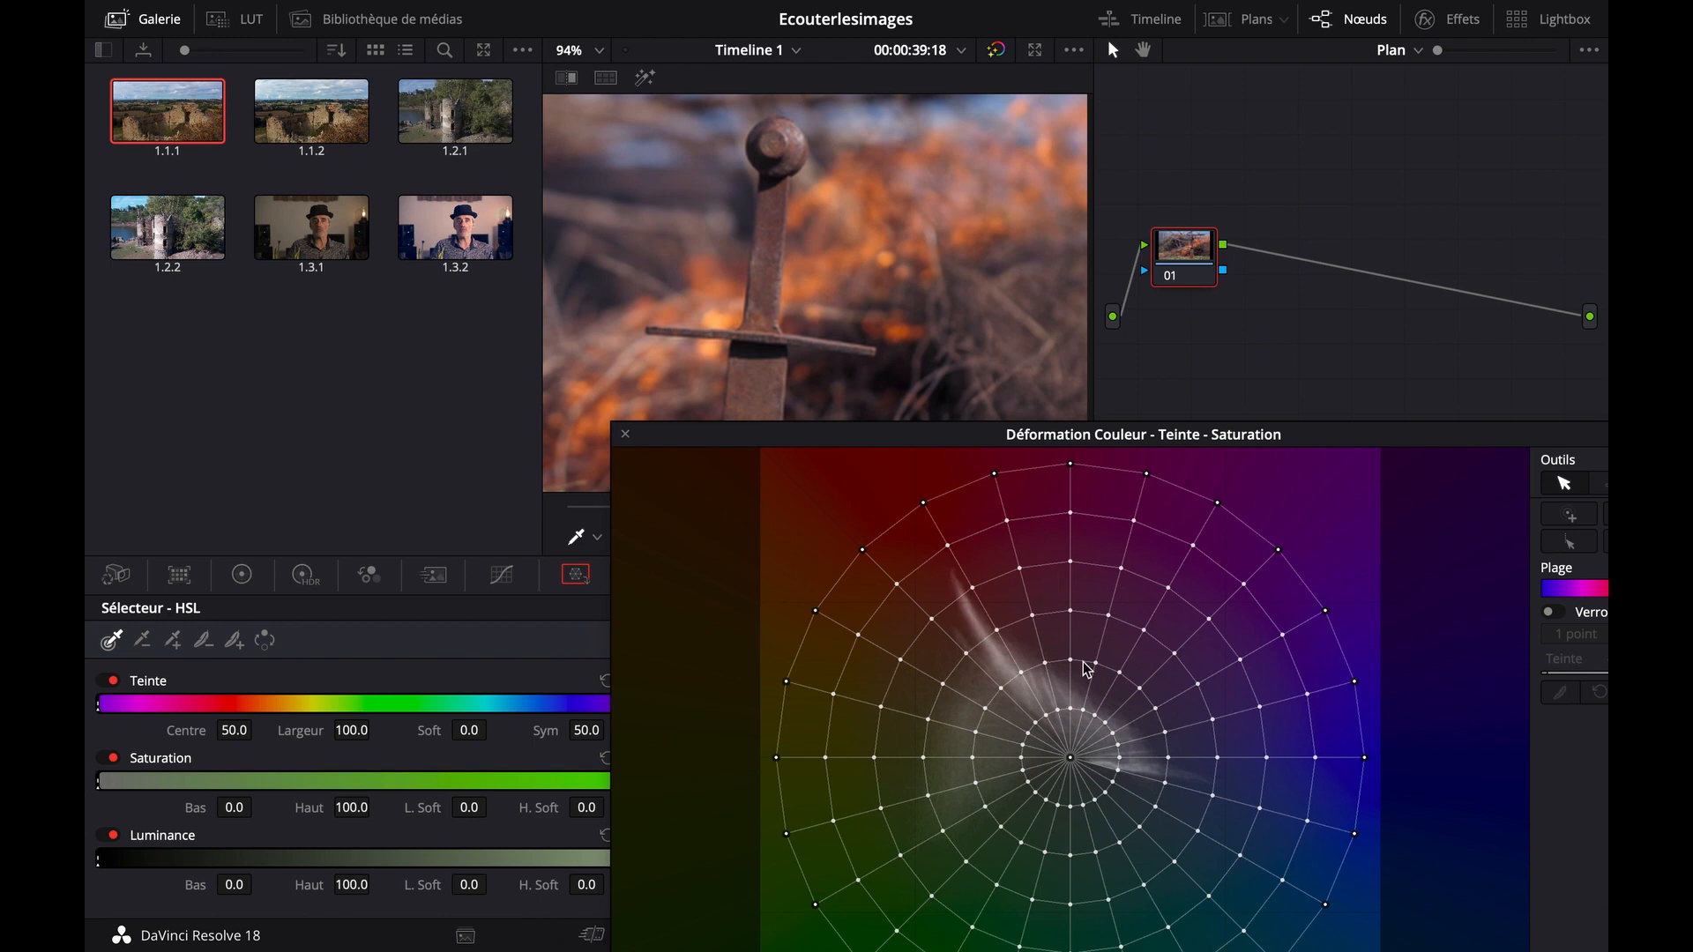
left_click_drag(1024, 458, 935, 413)
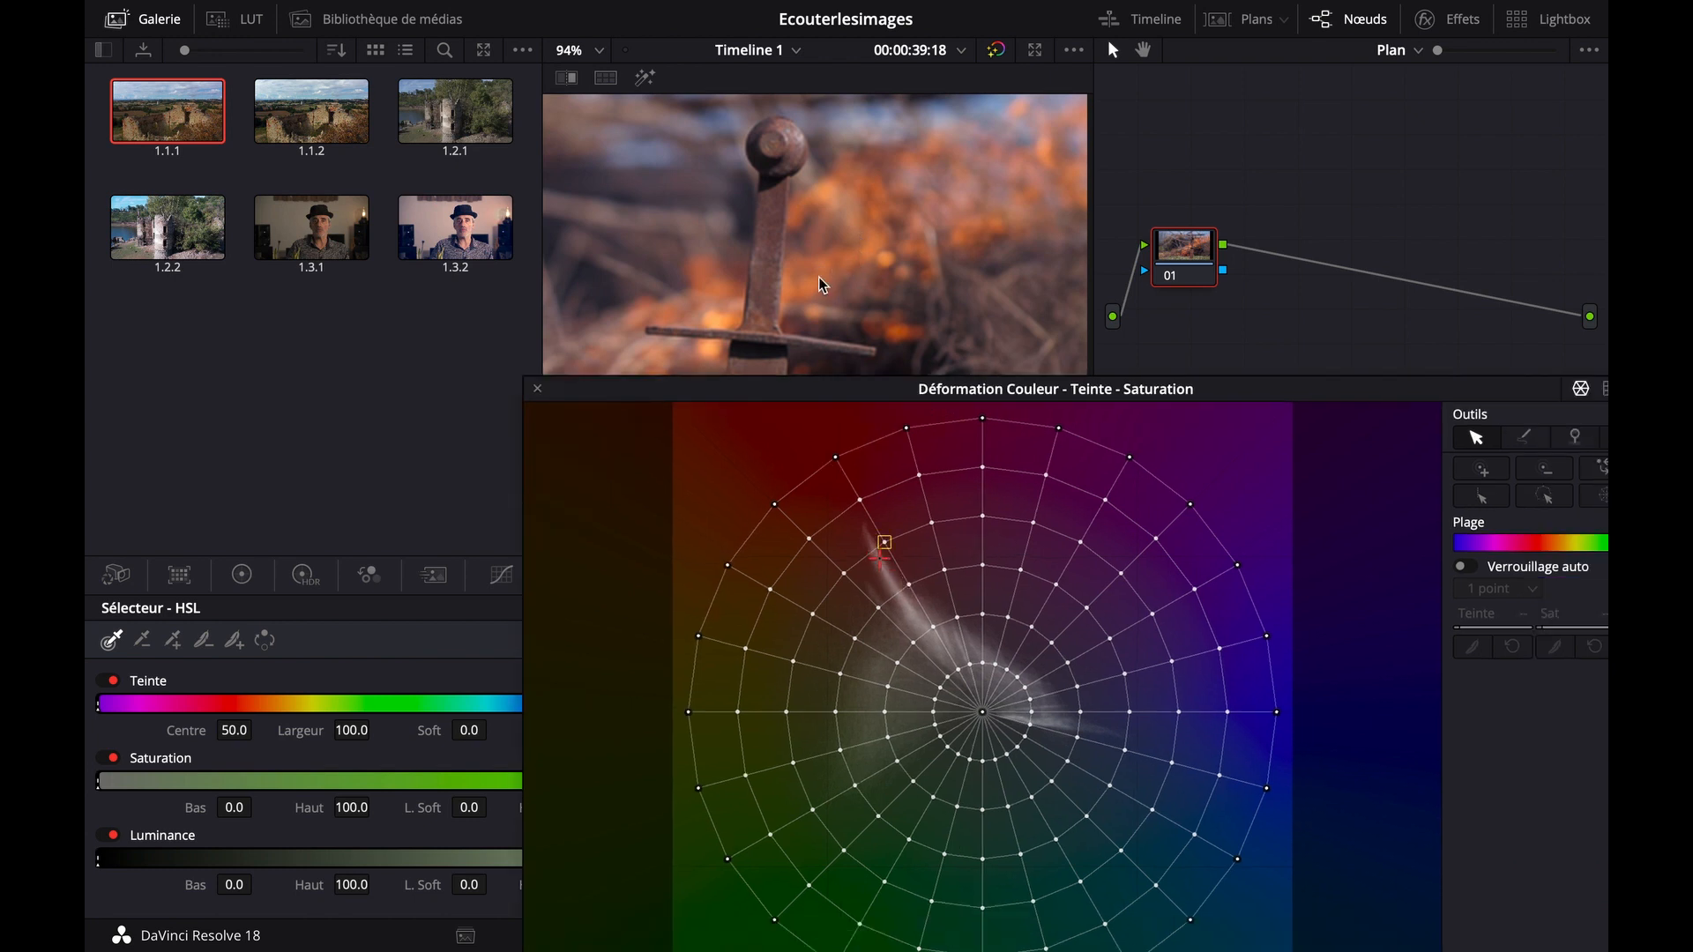
Sample the orange flames beside the sword and shift their warper point to about hue 0.02, saturation 0.60
left_click(815, 286)
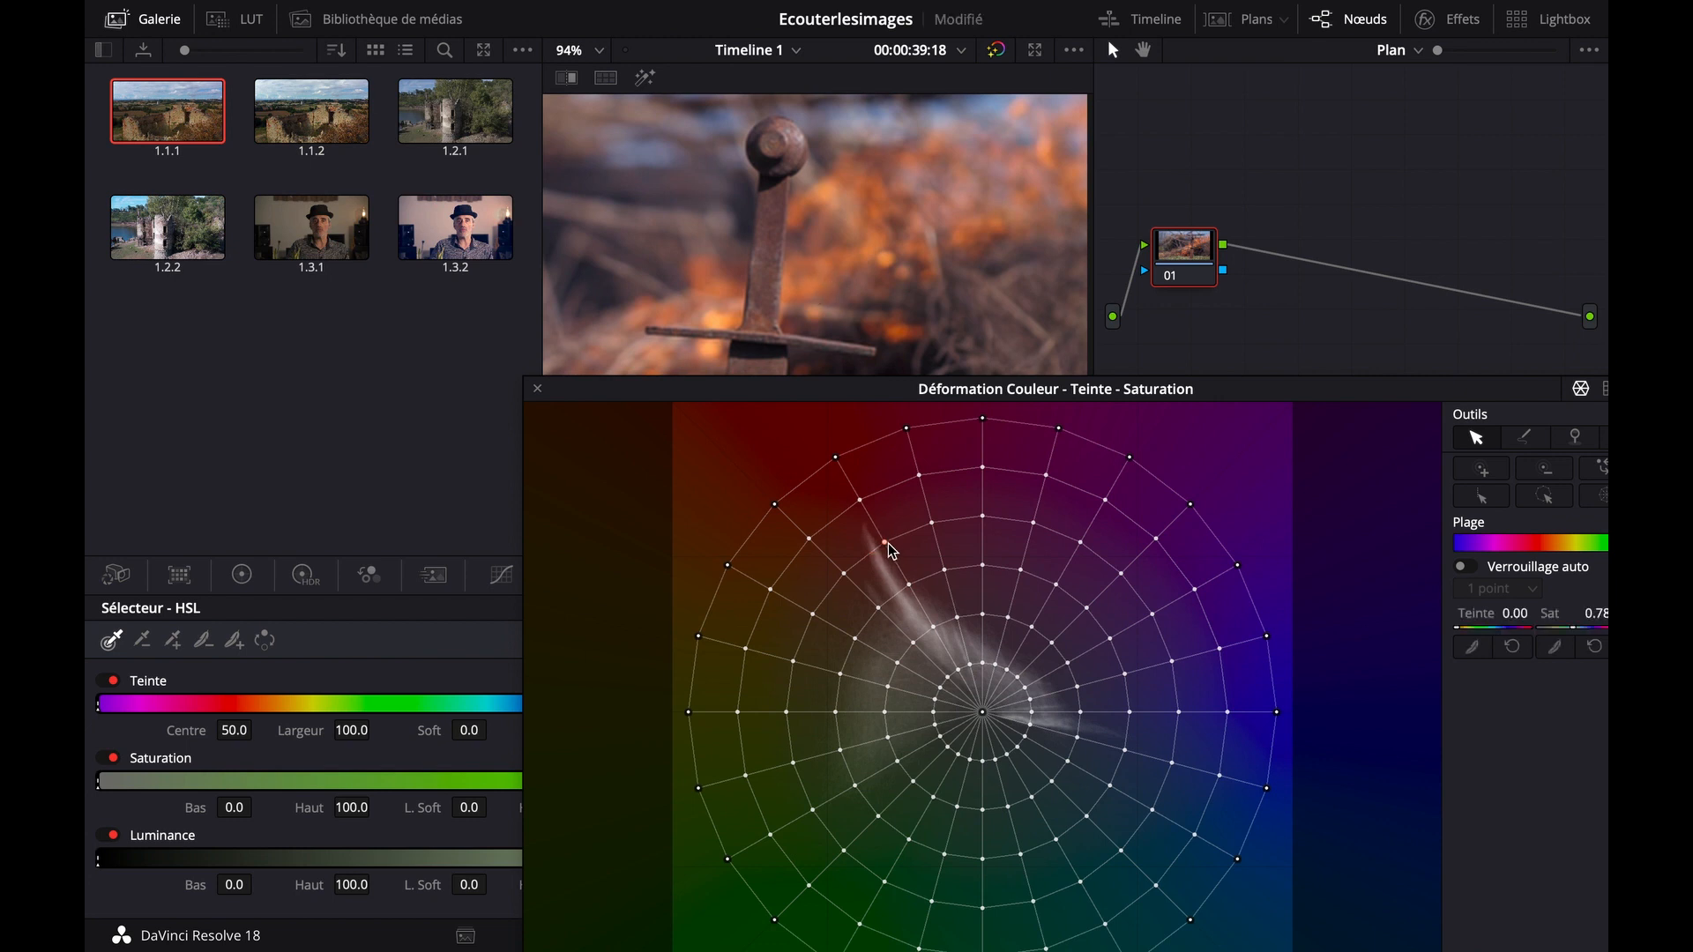
mouse_move(888, 550)
left_mouse_down()
mouse_move(877, 516)
mouse_move(951, 450)
mouse_move(699, 461)
mouse_move(692, 582)
mouse_move(715, 782)
mouse_move(759, 858)
mouse_move(1132, 901)
mouse_move(1202, 863)
mouse_move(1046, 797)
mouse_move(983, 666)
mouse_move(1014, 540)
mouse_move(1099, 468)
mouse_move(870, 541)
mouse_move(894, 526)
left_mouse_up()
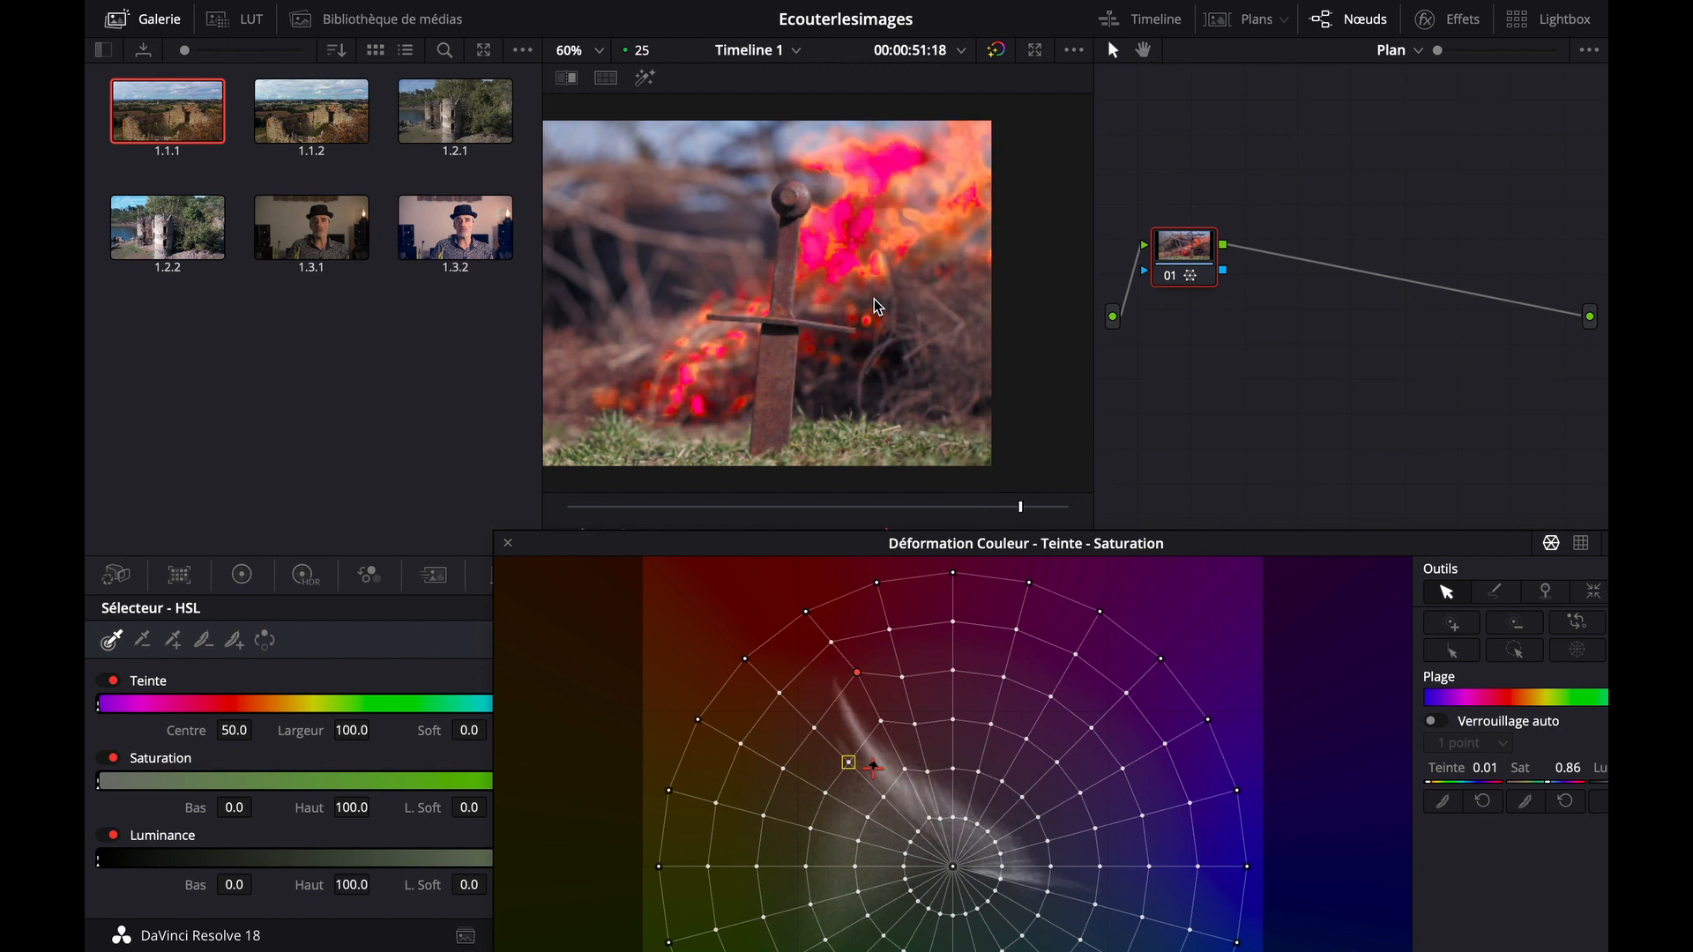
Add a serial corrector node after node 01, and disable node 01
right_click(1180, 257)
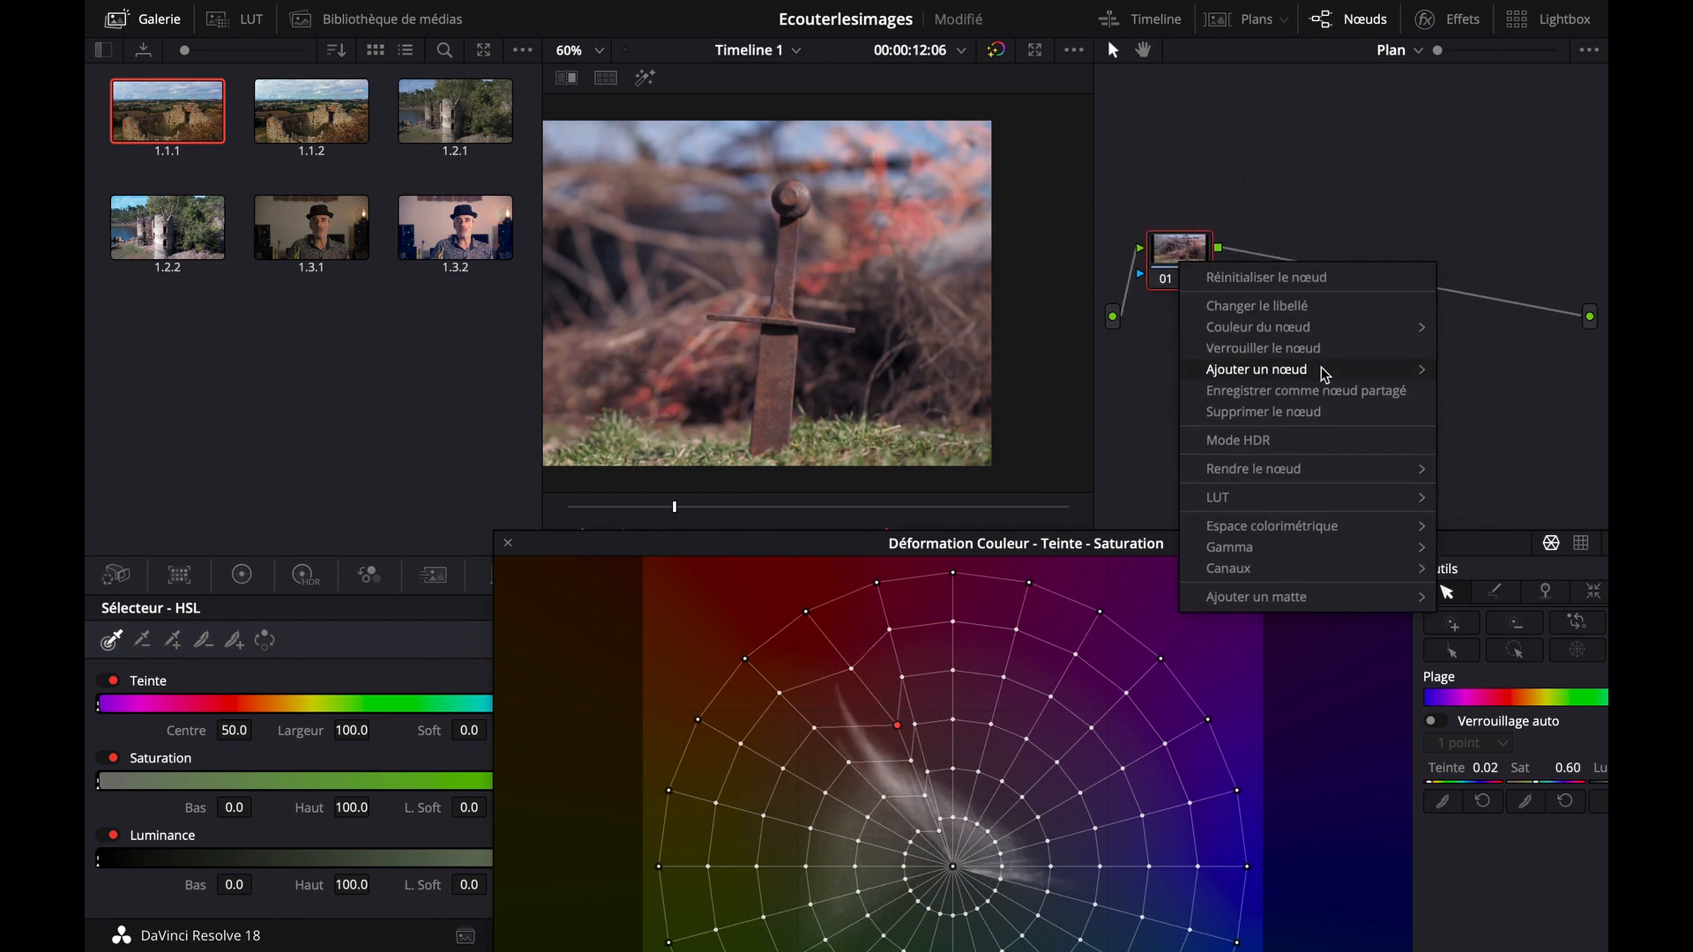
mouse_move(1327, 375)
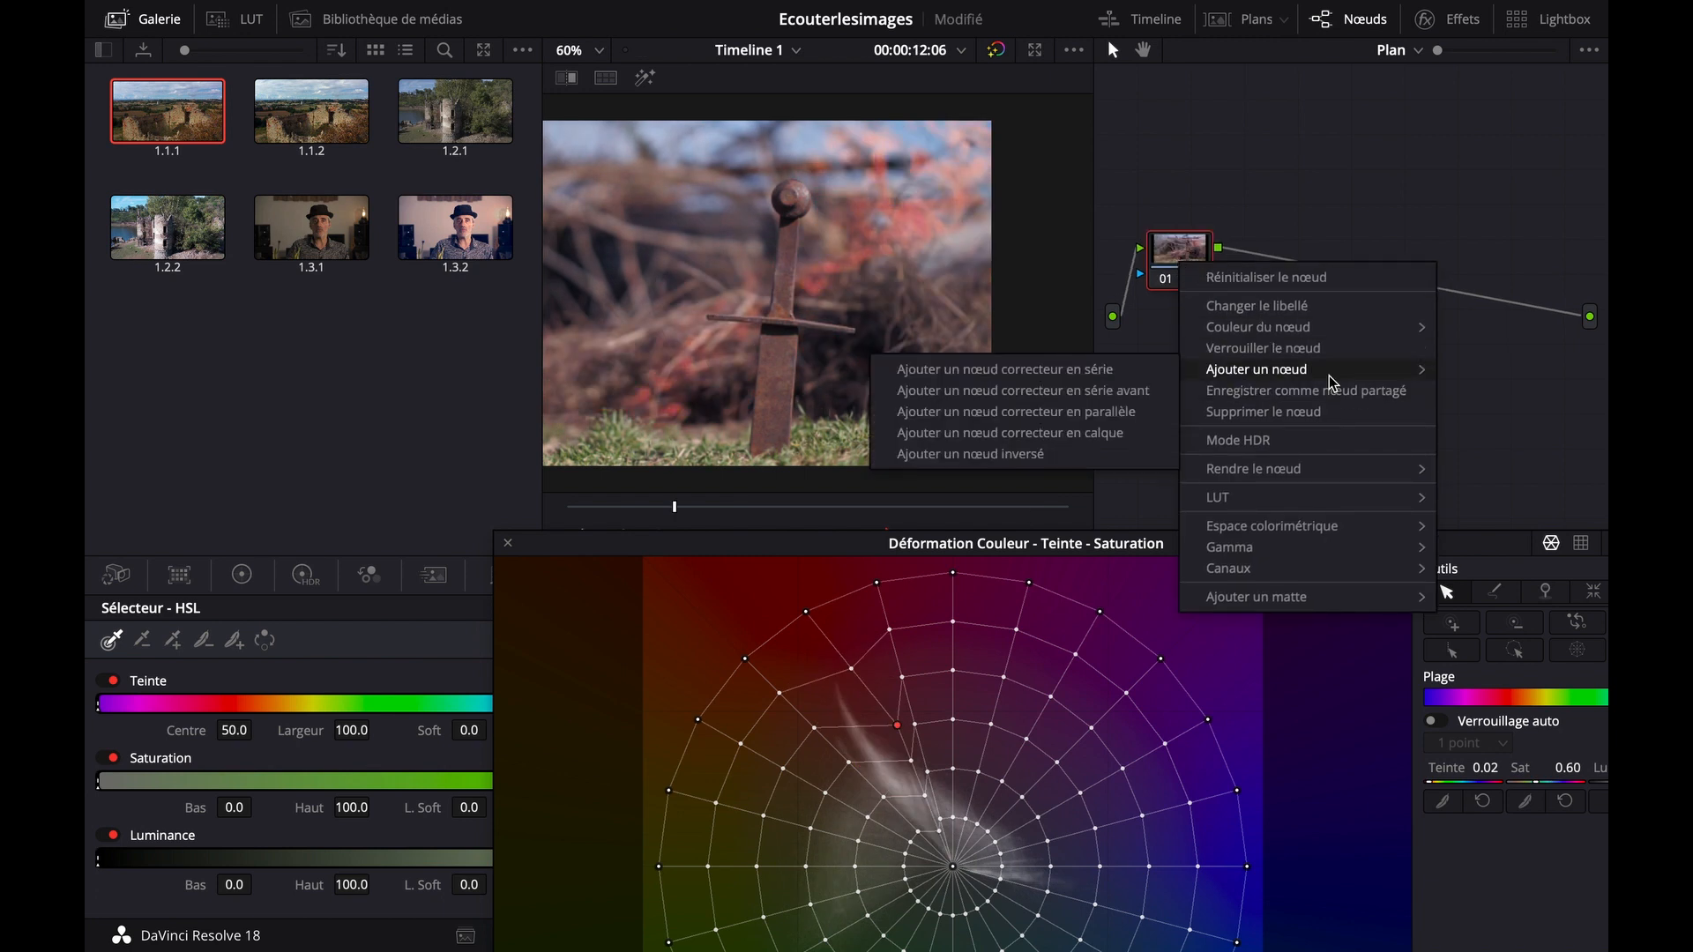
left_click(1099, 377)
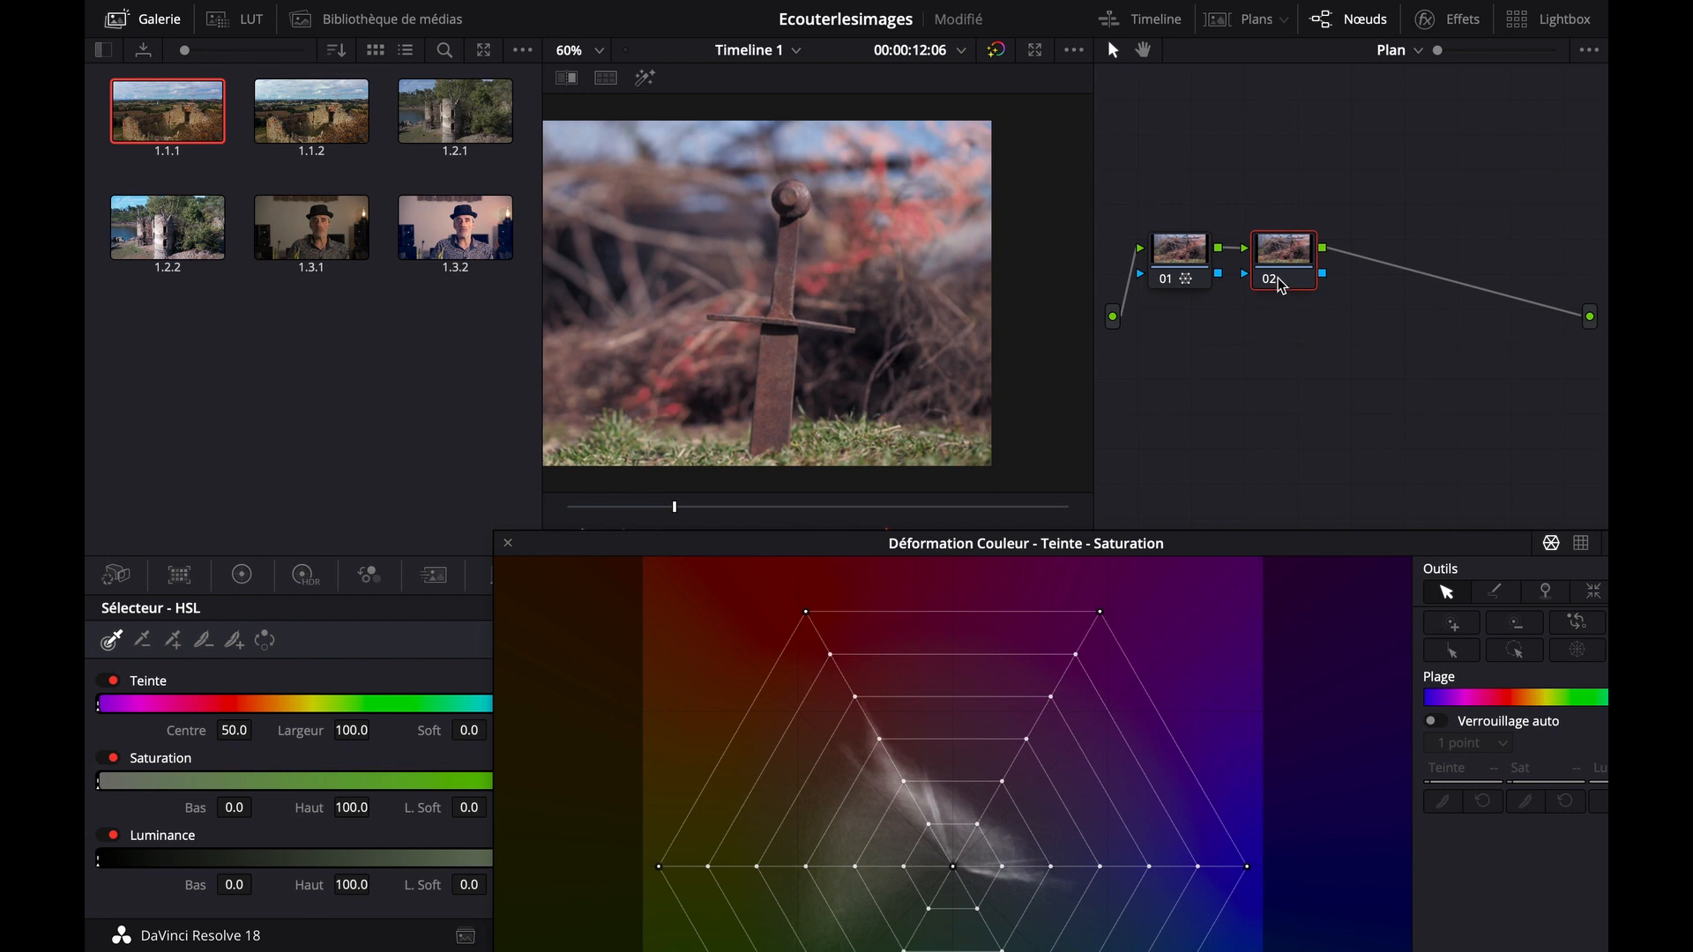
left_click(1166, 280)
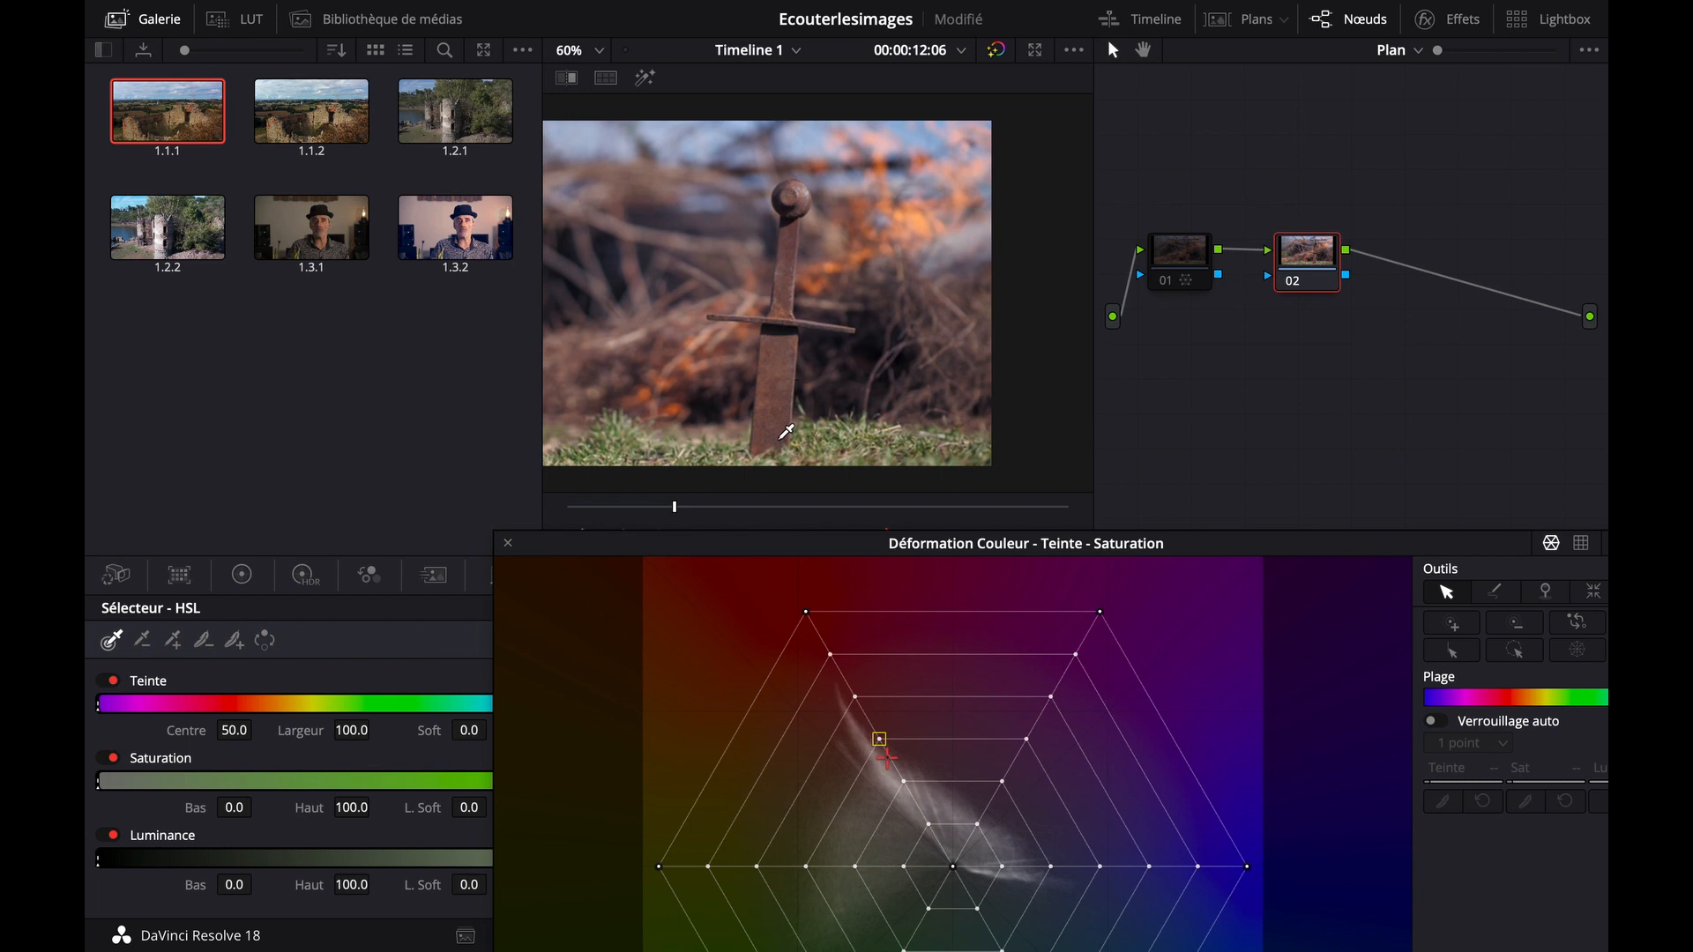
Try to shift the sword blade's sampled colour toward magenta, about hue 0.06, saturation 0.60, on node 02, and reset the warper
left_click(787, 363)
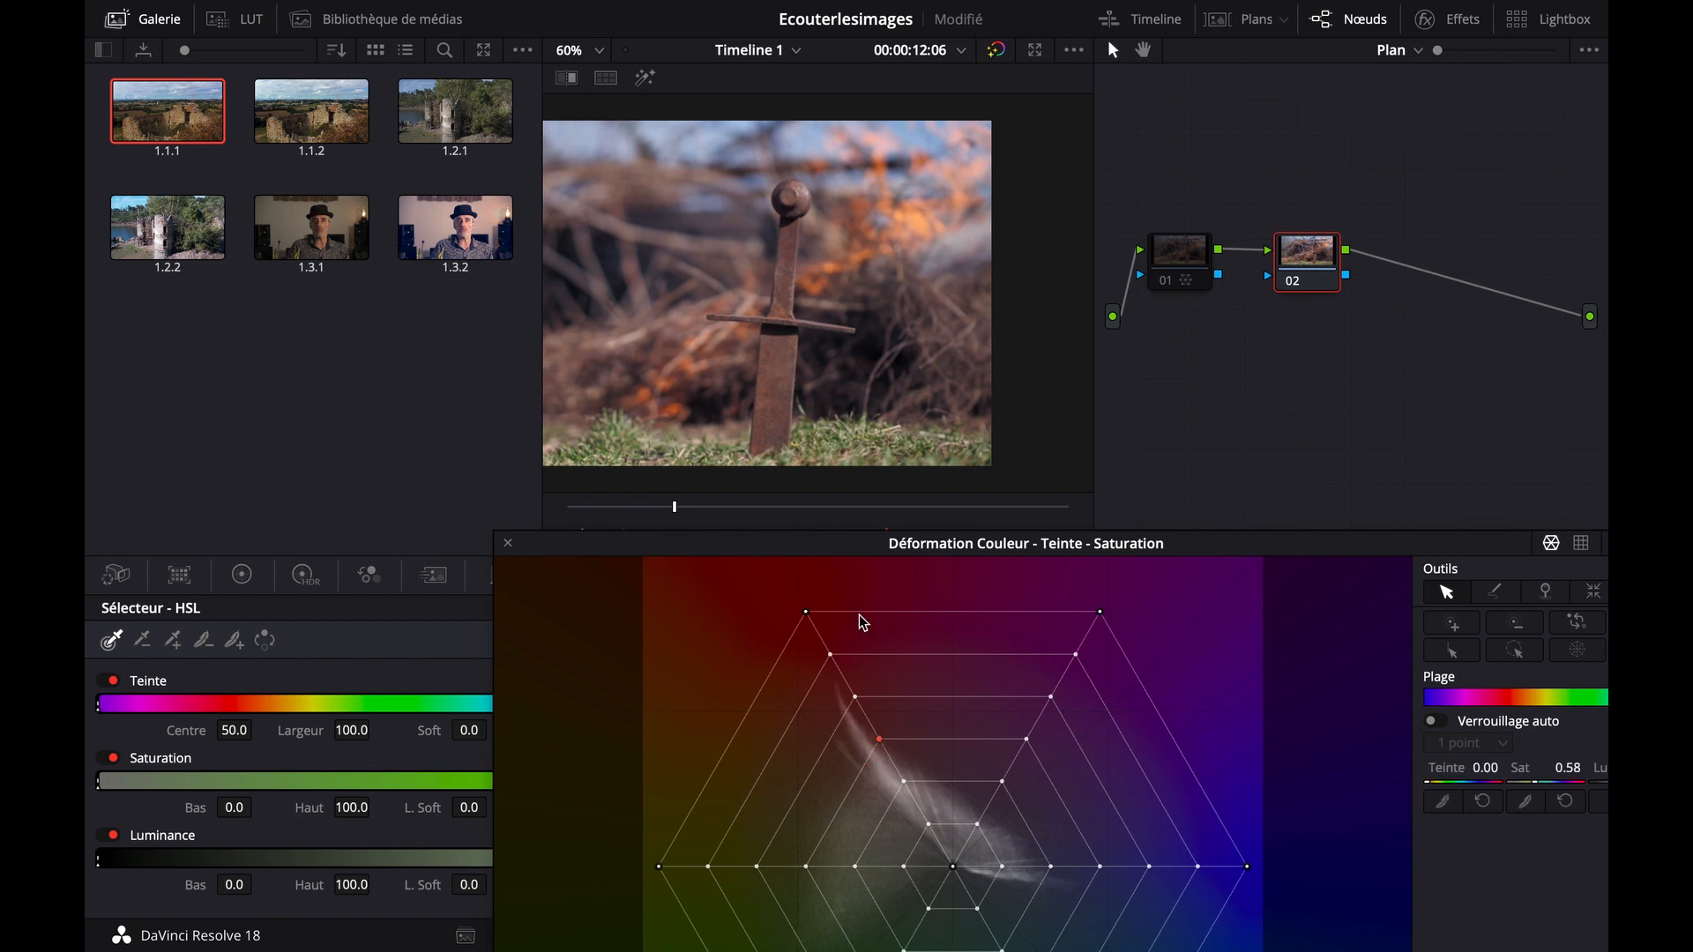
left_click_drag(883, 745, 917, 668)
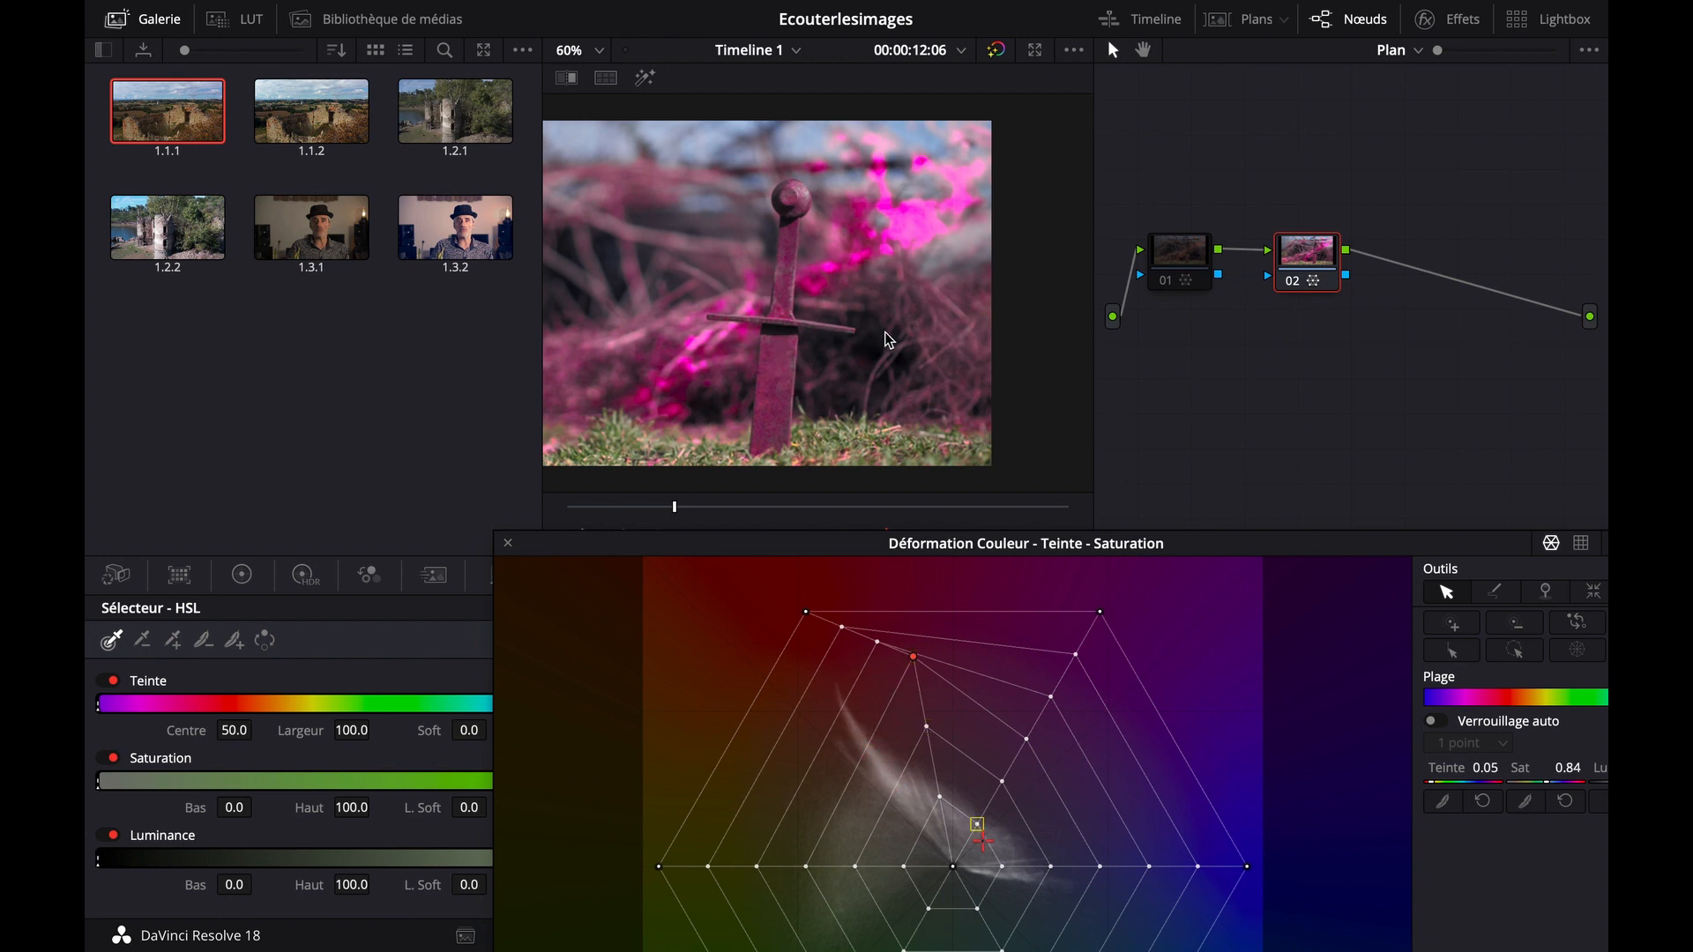
left_click_drag(914, 662, 936, 716)
left_click_drag(1165, 541, 903, 478)
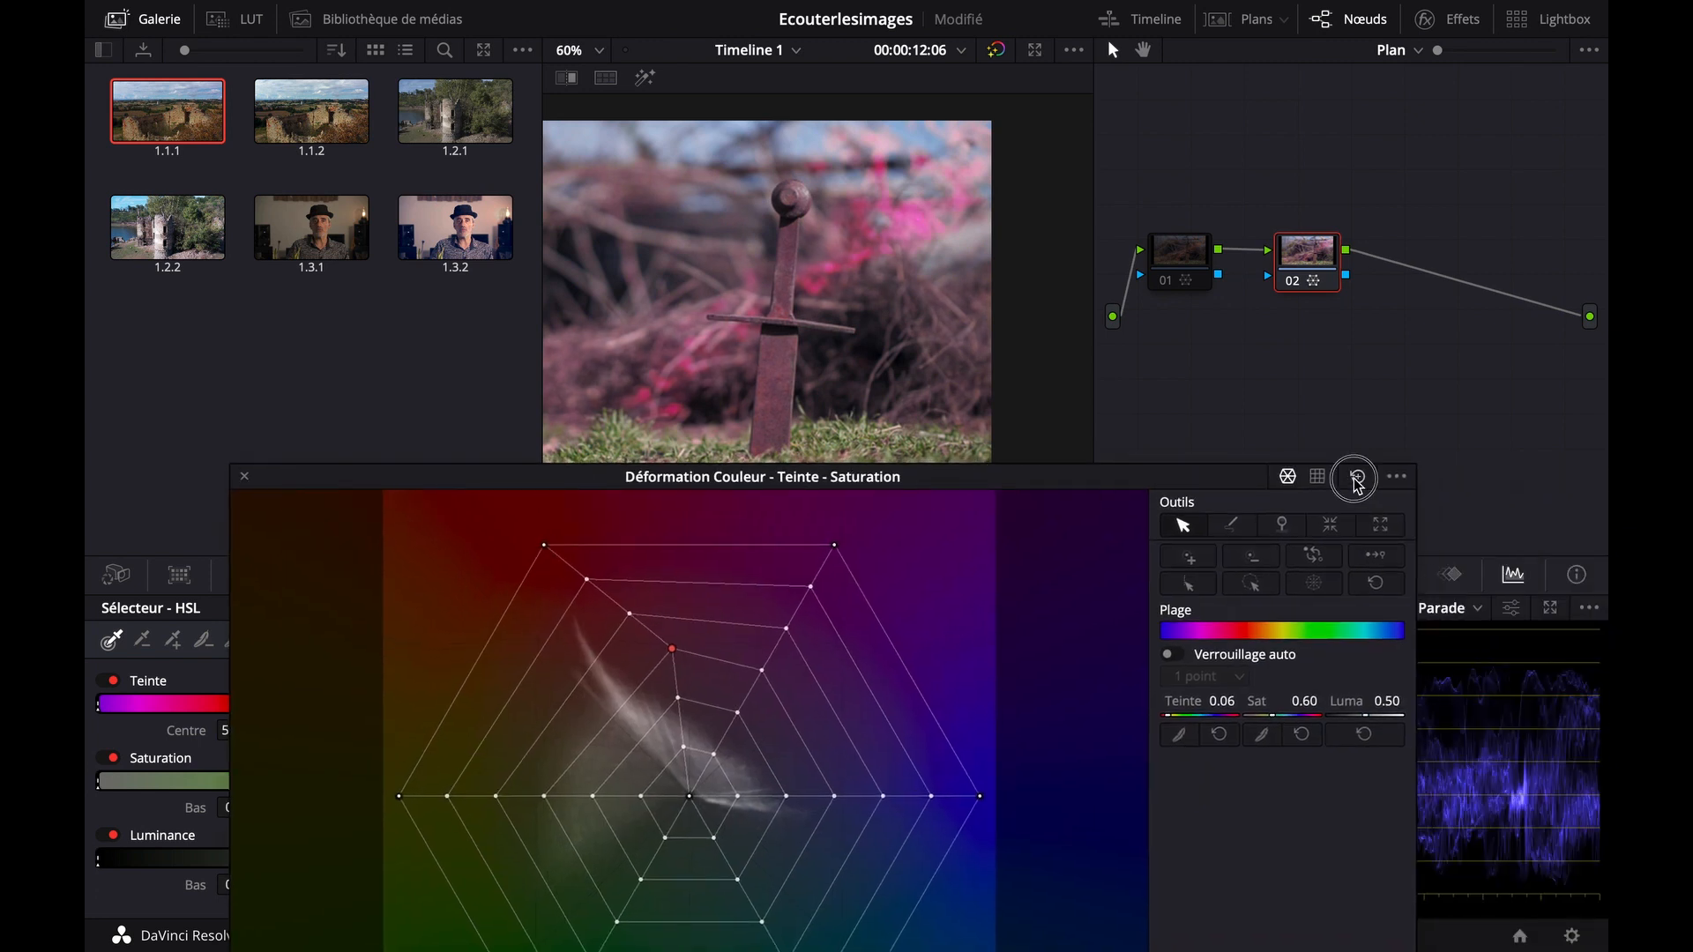
left_click(1357, 476)
Set the Color Warper's linked hue and saturation divisions to 16 on node 02
left_click_drag(1059, 475, 1229, 188)
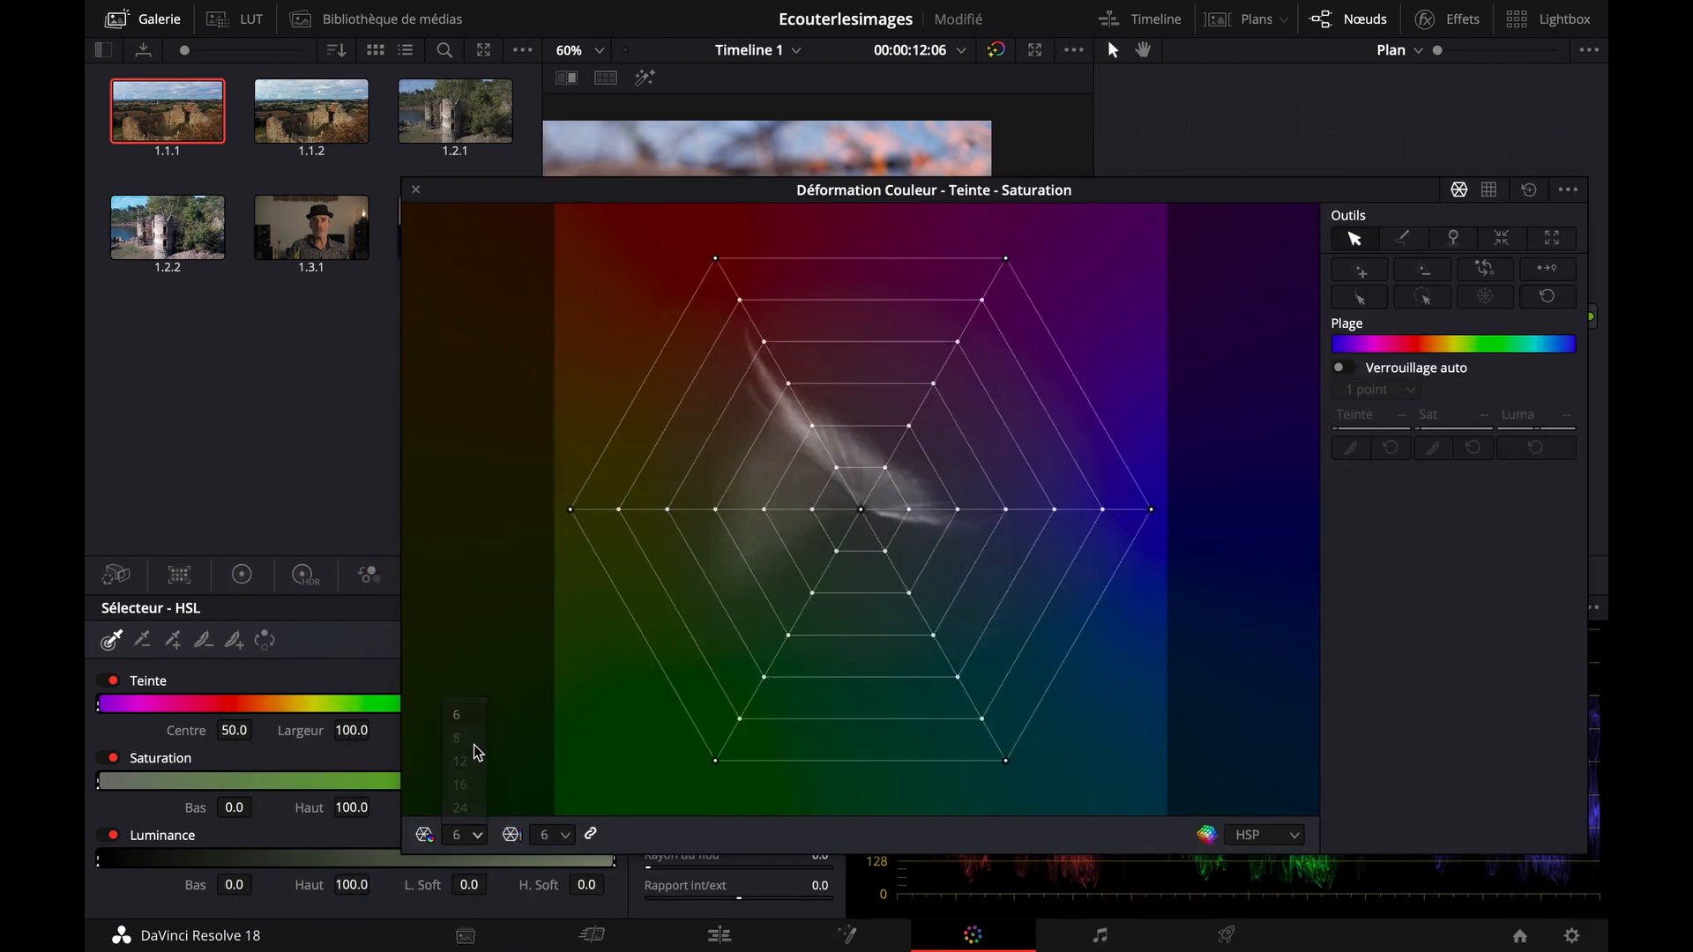
left_click(477, 834)
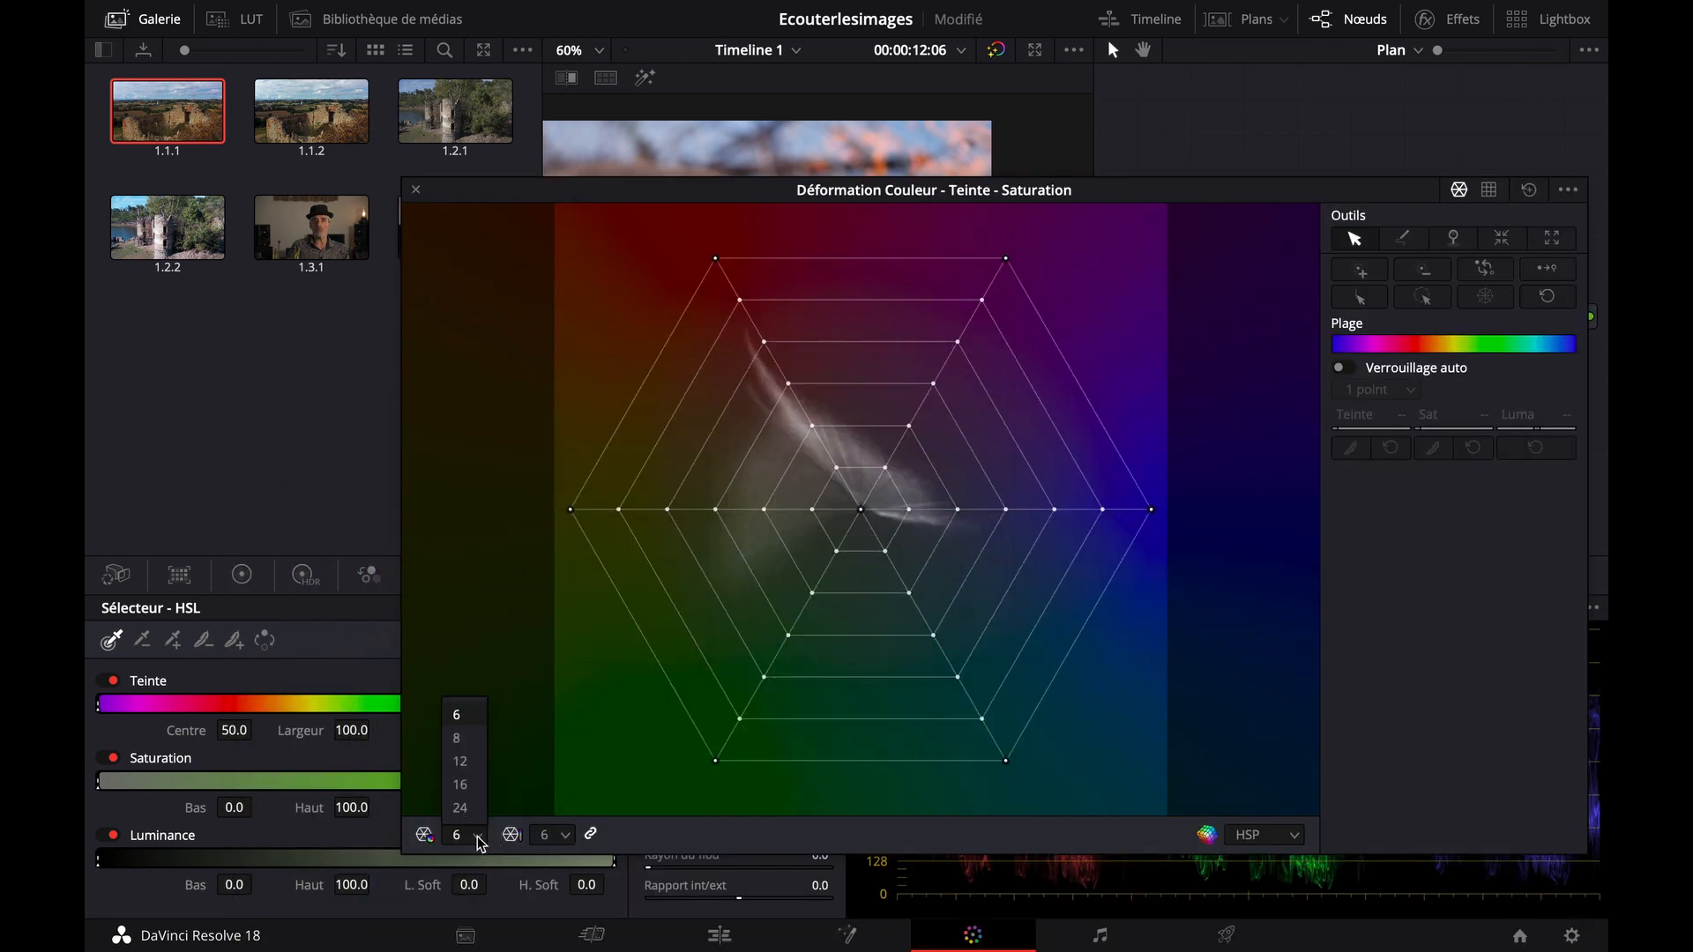
left_click(465, 787)
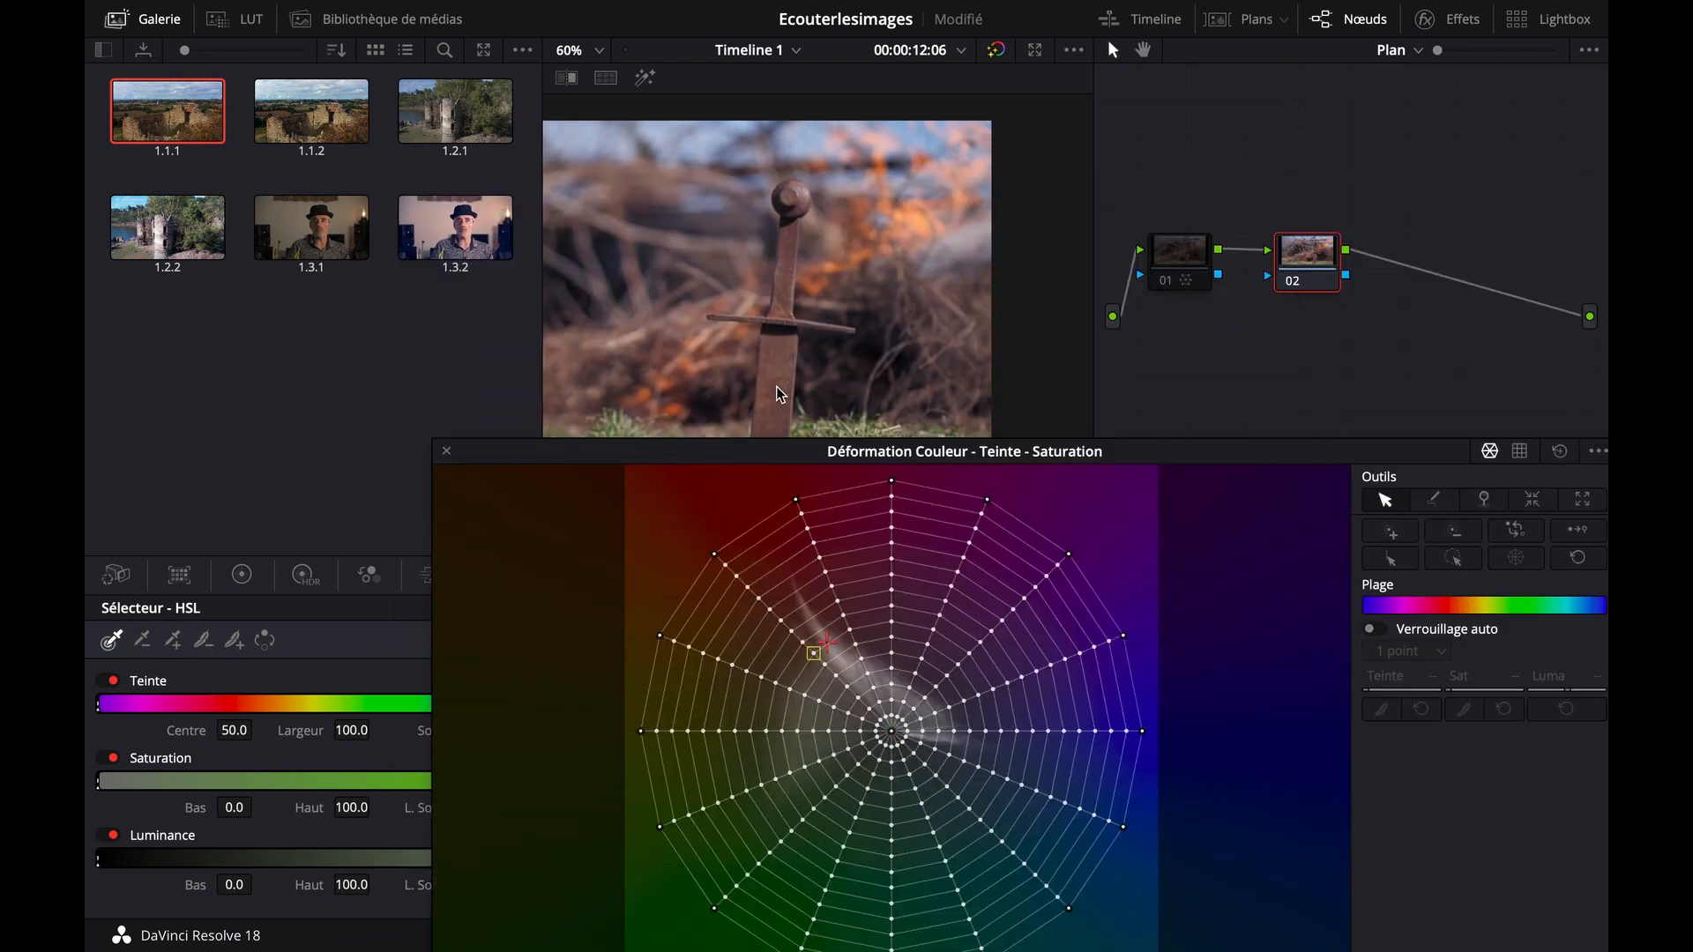
Try to shift the sword's sampled point to about hue 0.99, saturation 0.66 in the 16-division mesh, and reset the warper
left_click(781, 386)
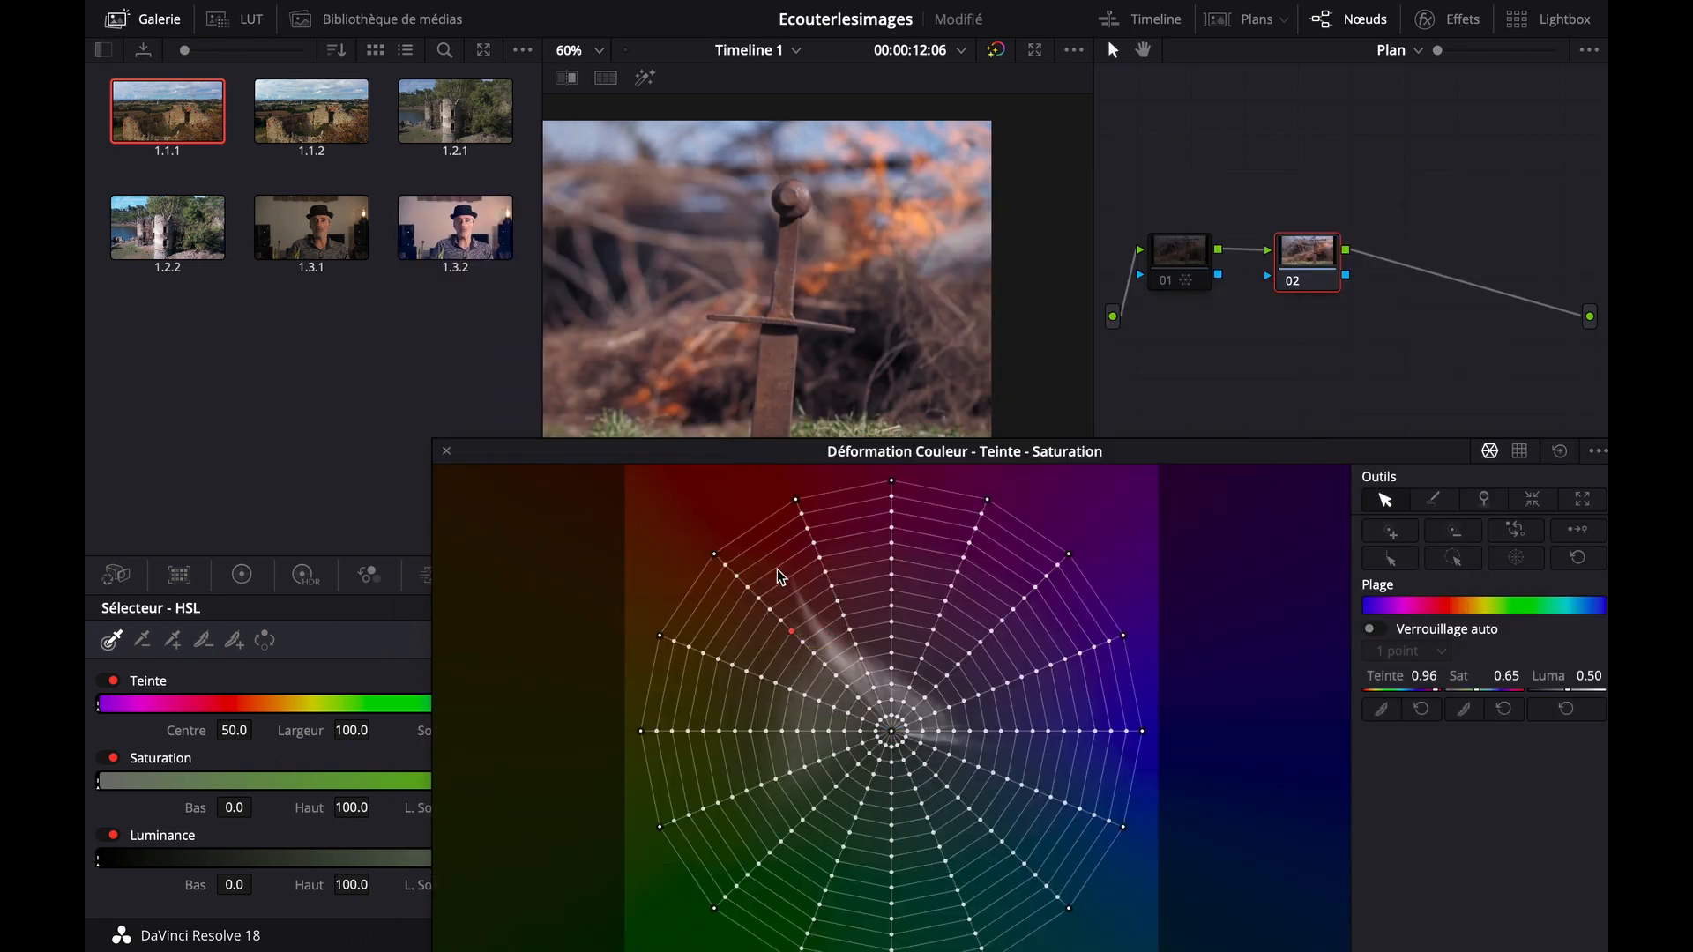
mouse_move(794, 634)
left_mouse_down()
mouse_move(952, 574)
mouse_move(1018, 628)
mouse_move(848, 692)
mouse_move(688, 605)
mouse_move(687, 510)
mouse_move(867, 551)
mouse_move(812, 613)
left_mouse_up()
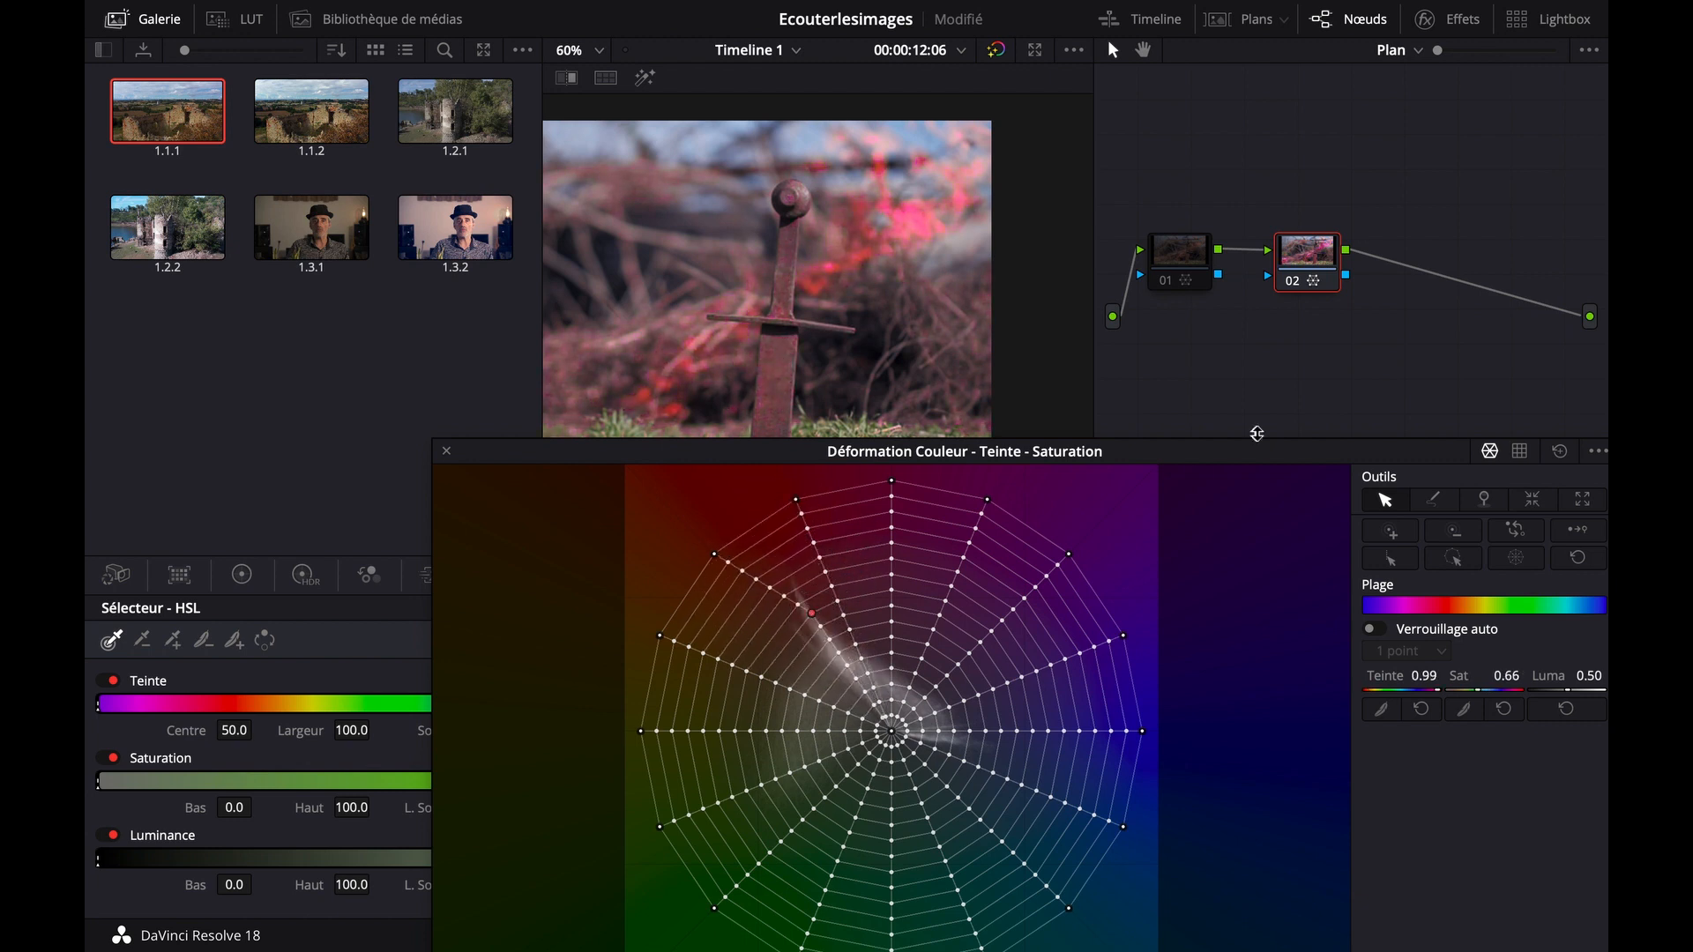
left_click(1560, 453)
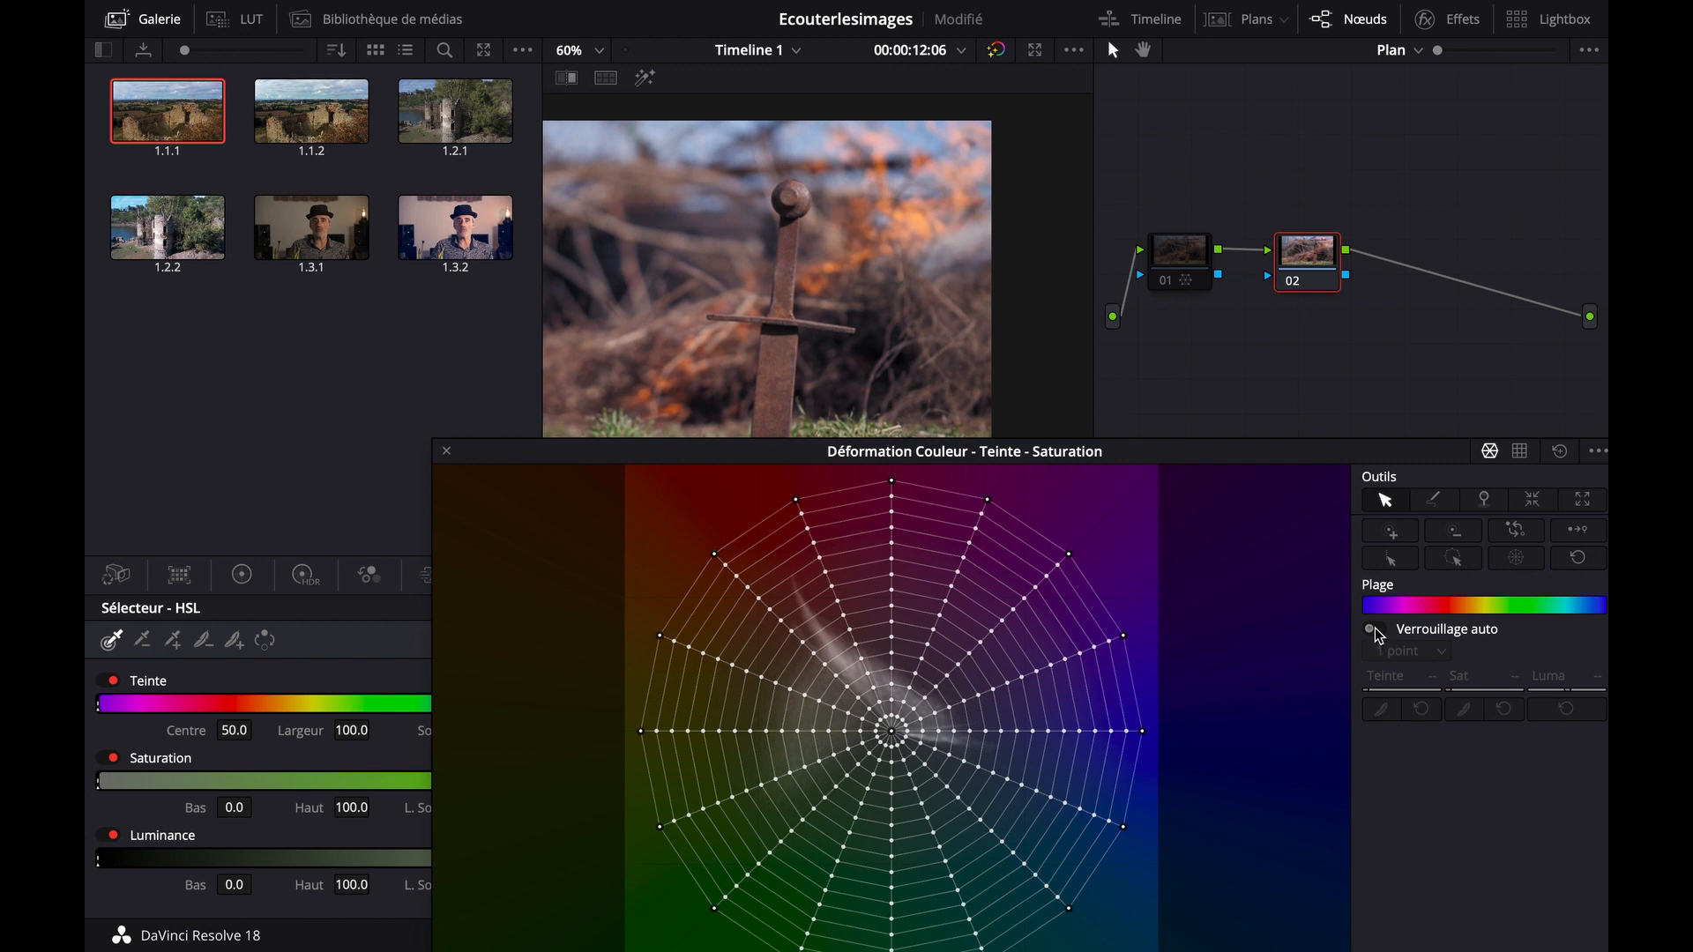
Turn on the warper's auto lock with a range of 1 point
left_click(1425, 655)
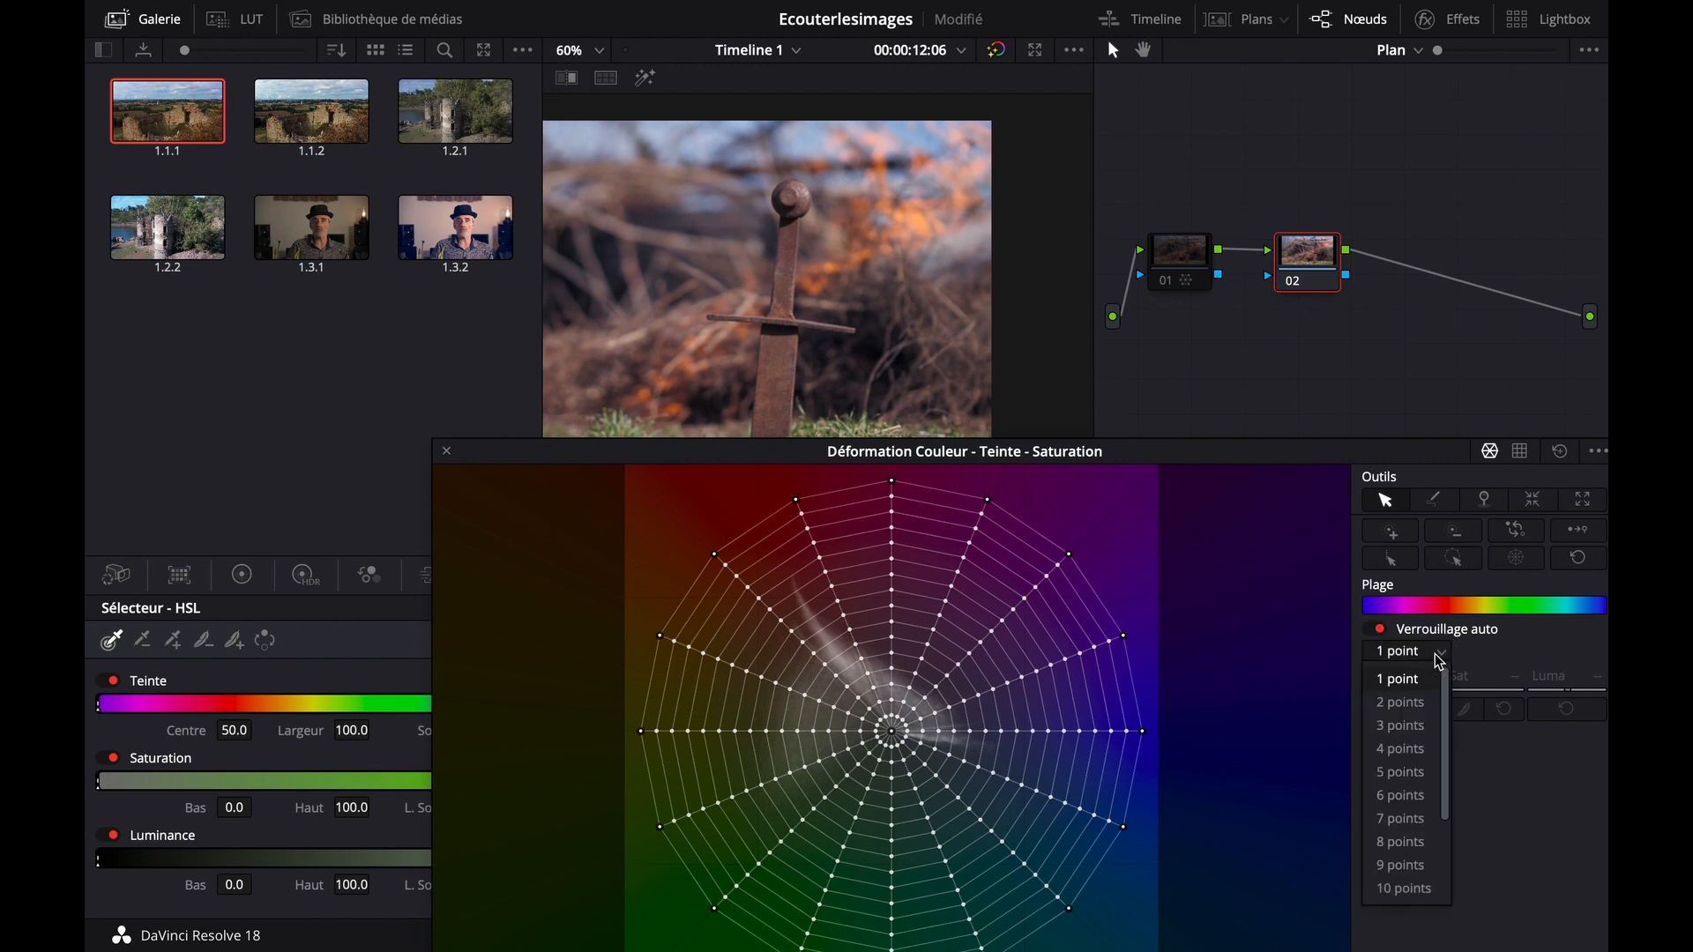
left_click(1414, 694)
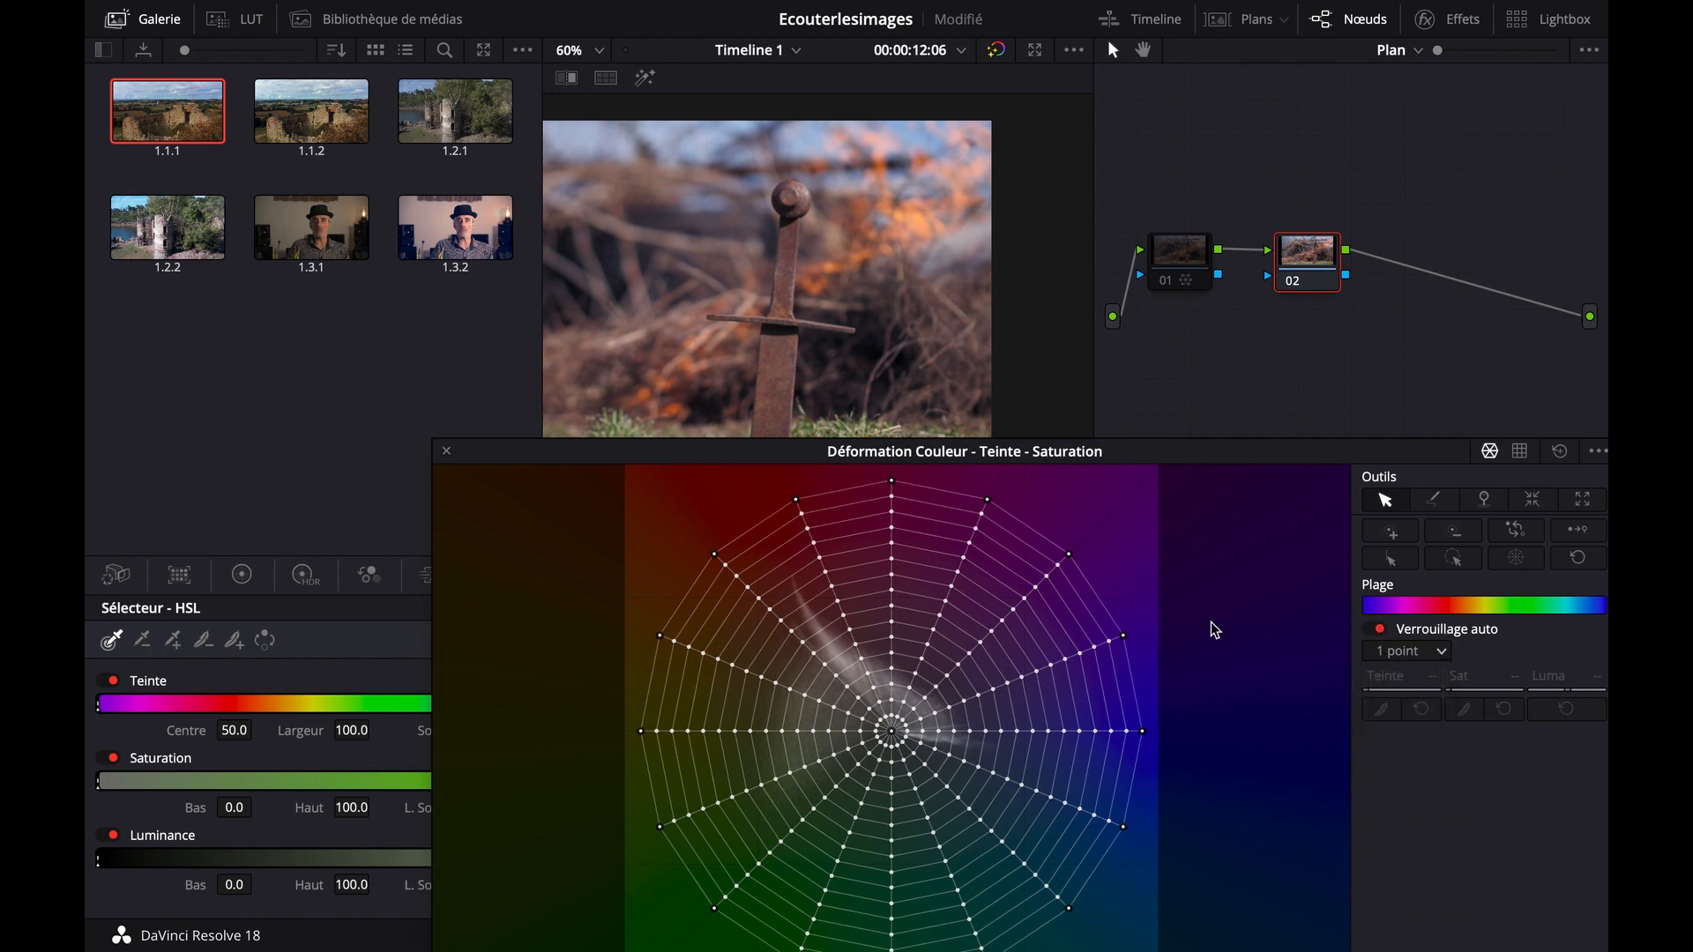
Try to pull the sword's sampled point outward with auto lock on, to about hue 0.96, saturation 1.48
left_click(779, 364)
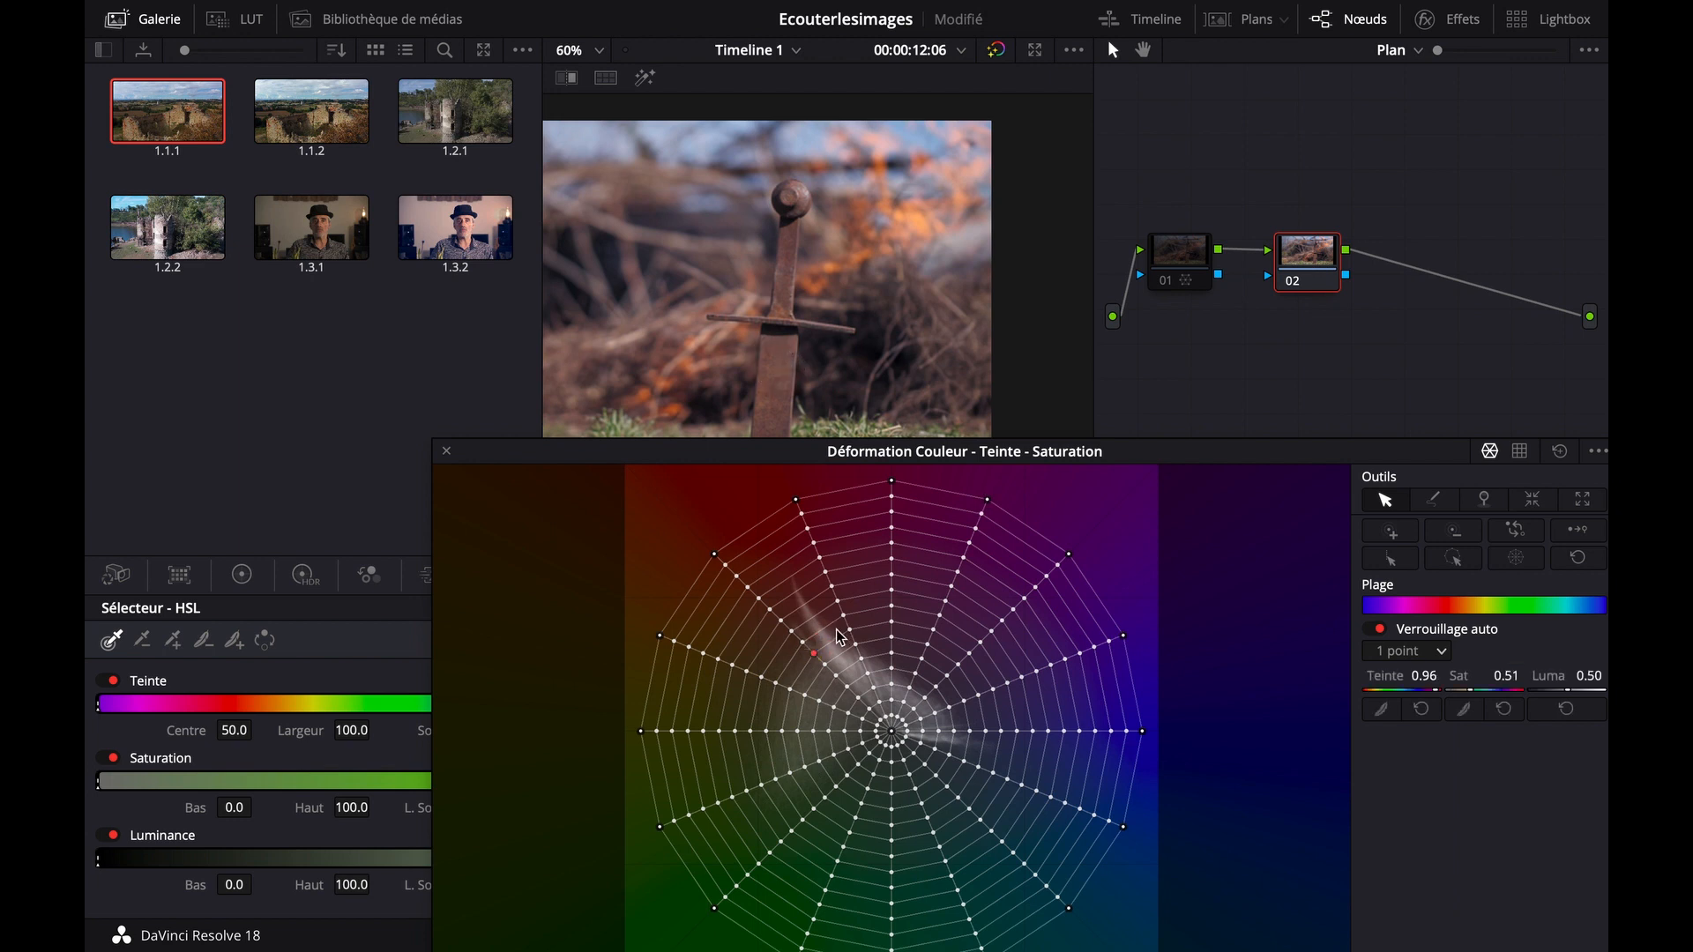
left_click_drag(817, 658, 679, 509)
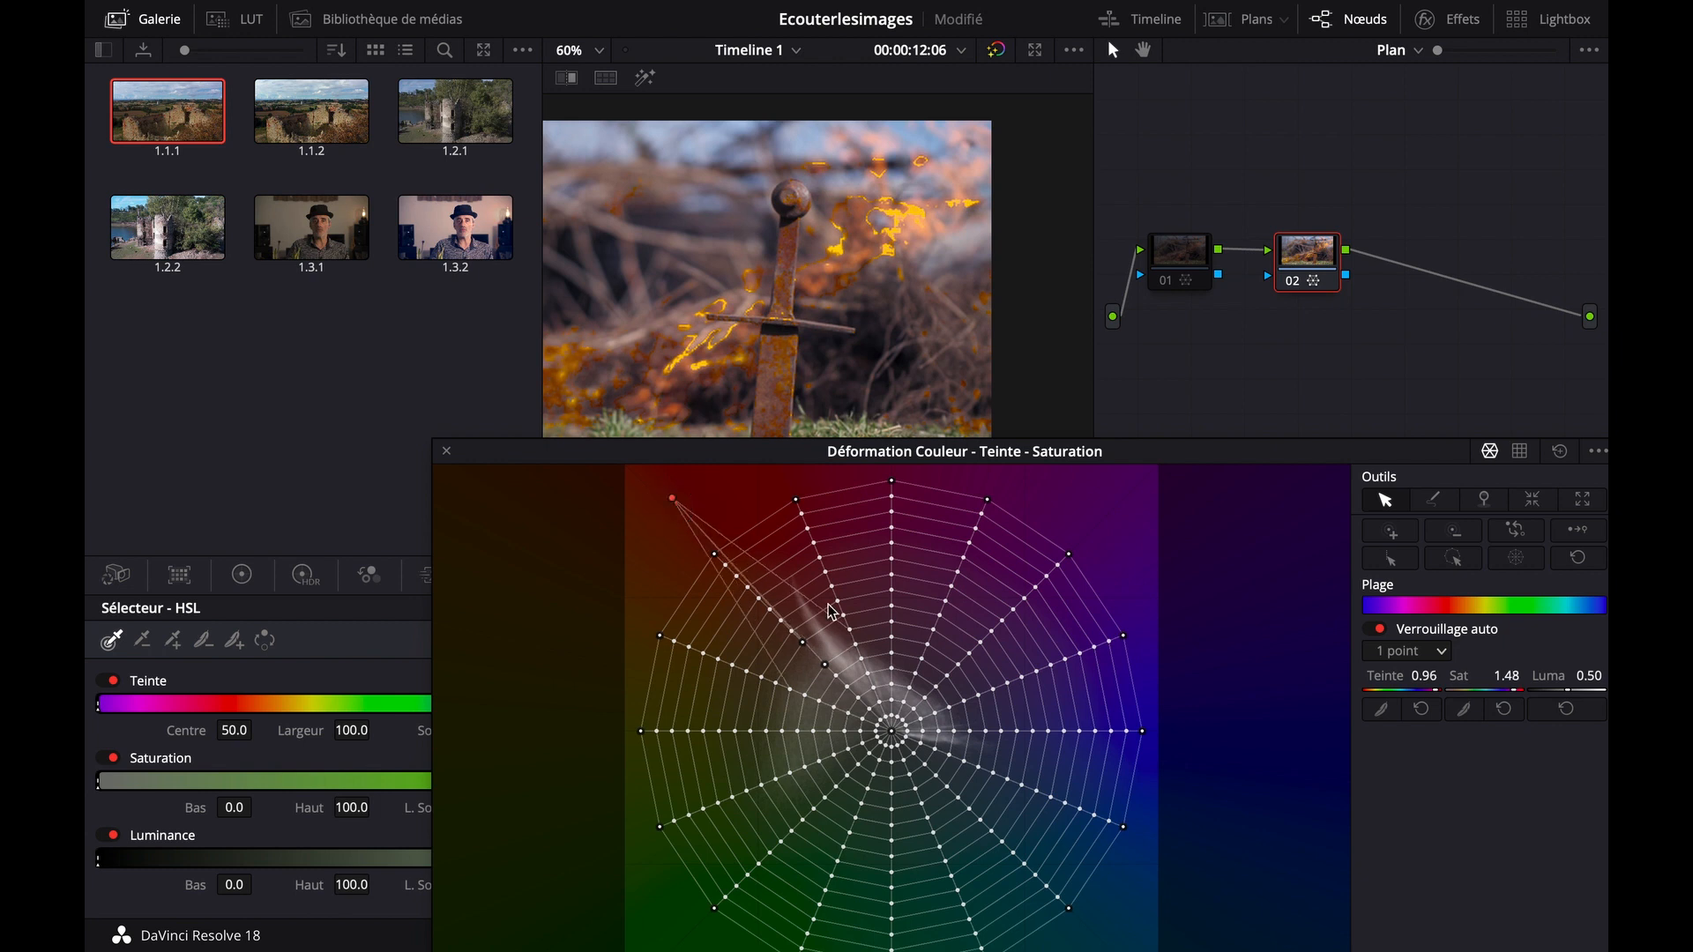
mouse_move(679, 506)
left_mouse_down()
mouse_move(703, 480)
mouse_move(717, 726)
mouse_move(1013, 597)
mouse_move(1057, 637)
mouse_move(1074, 551)
mouse_move(1097, 558)
mouse_move(678, 523)
left_mouse_up()
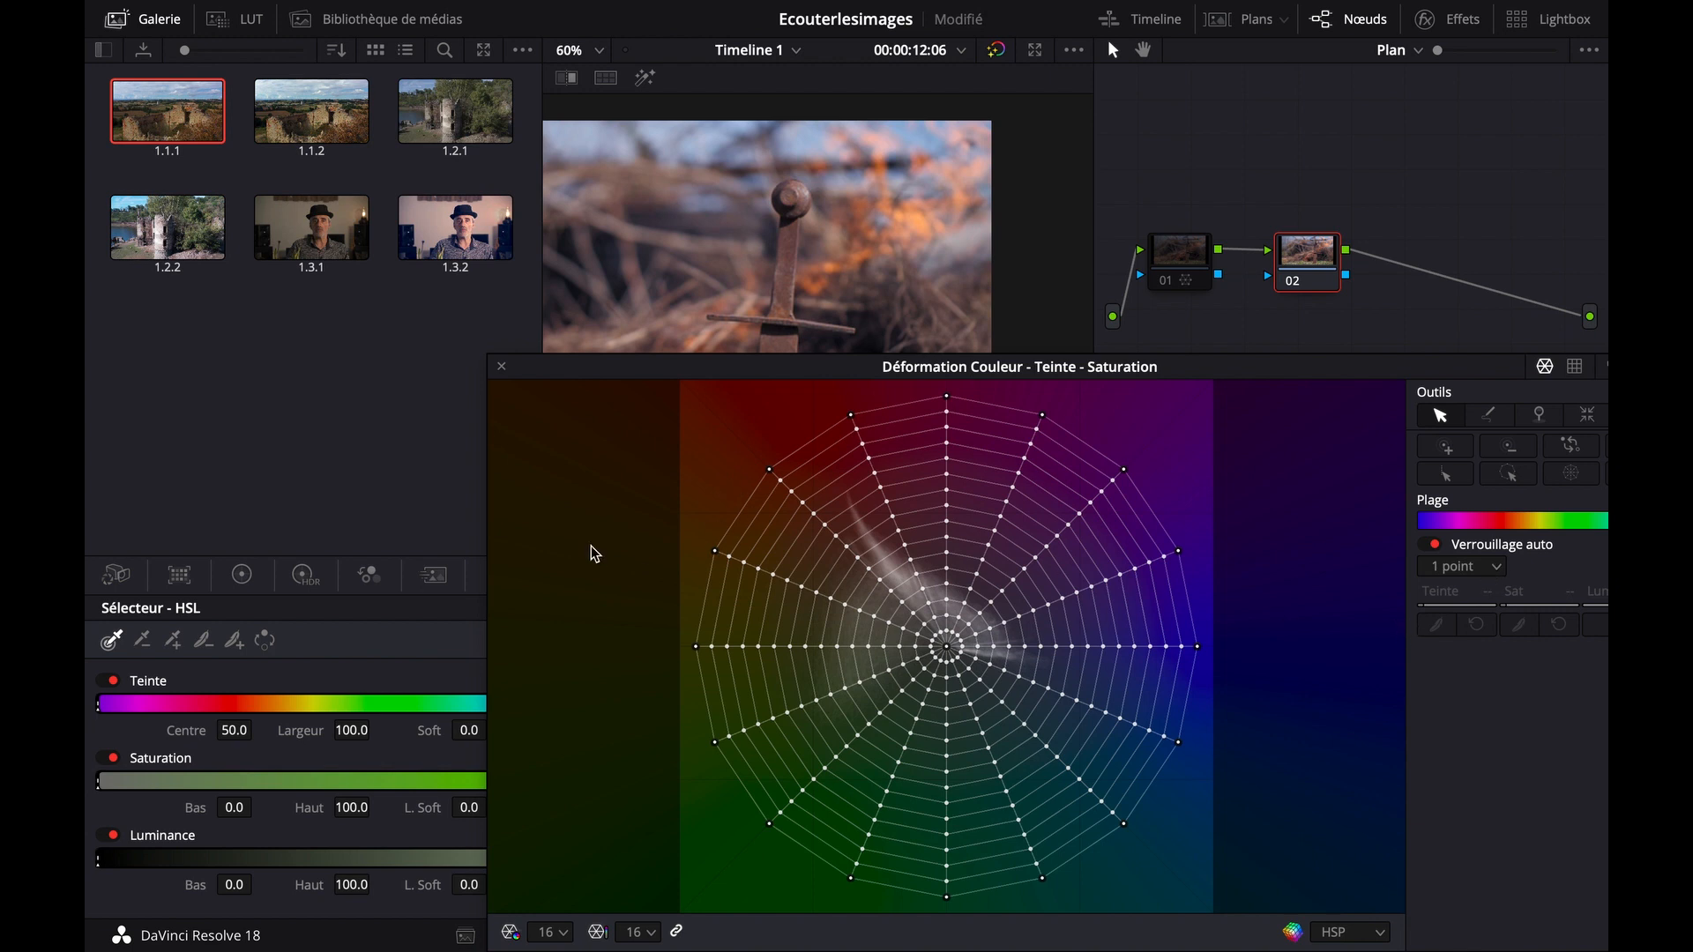
Close the floating Color Warper window and activate a curve Power Window on node 02
left_click_drag(588, 374, 582, 430)
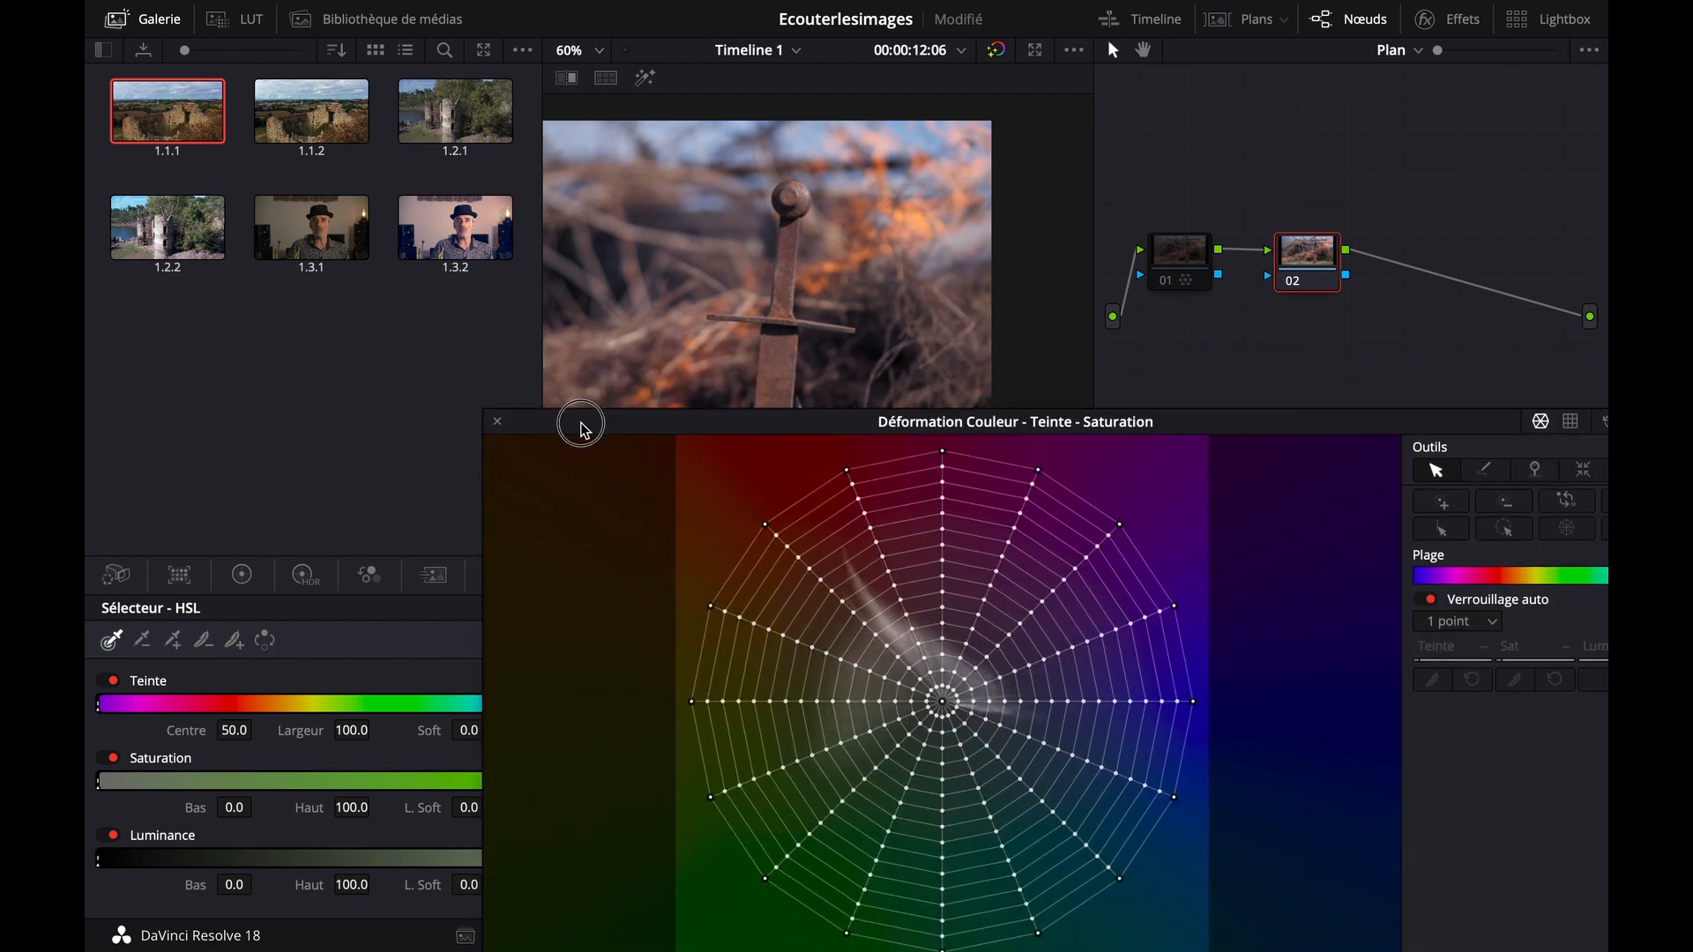
left_click(496, 424)
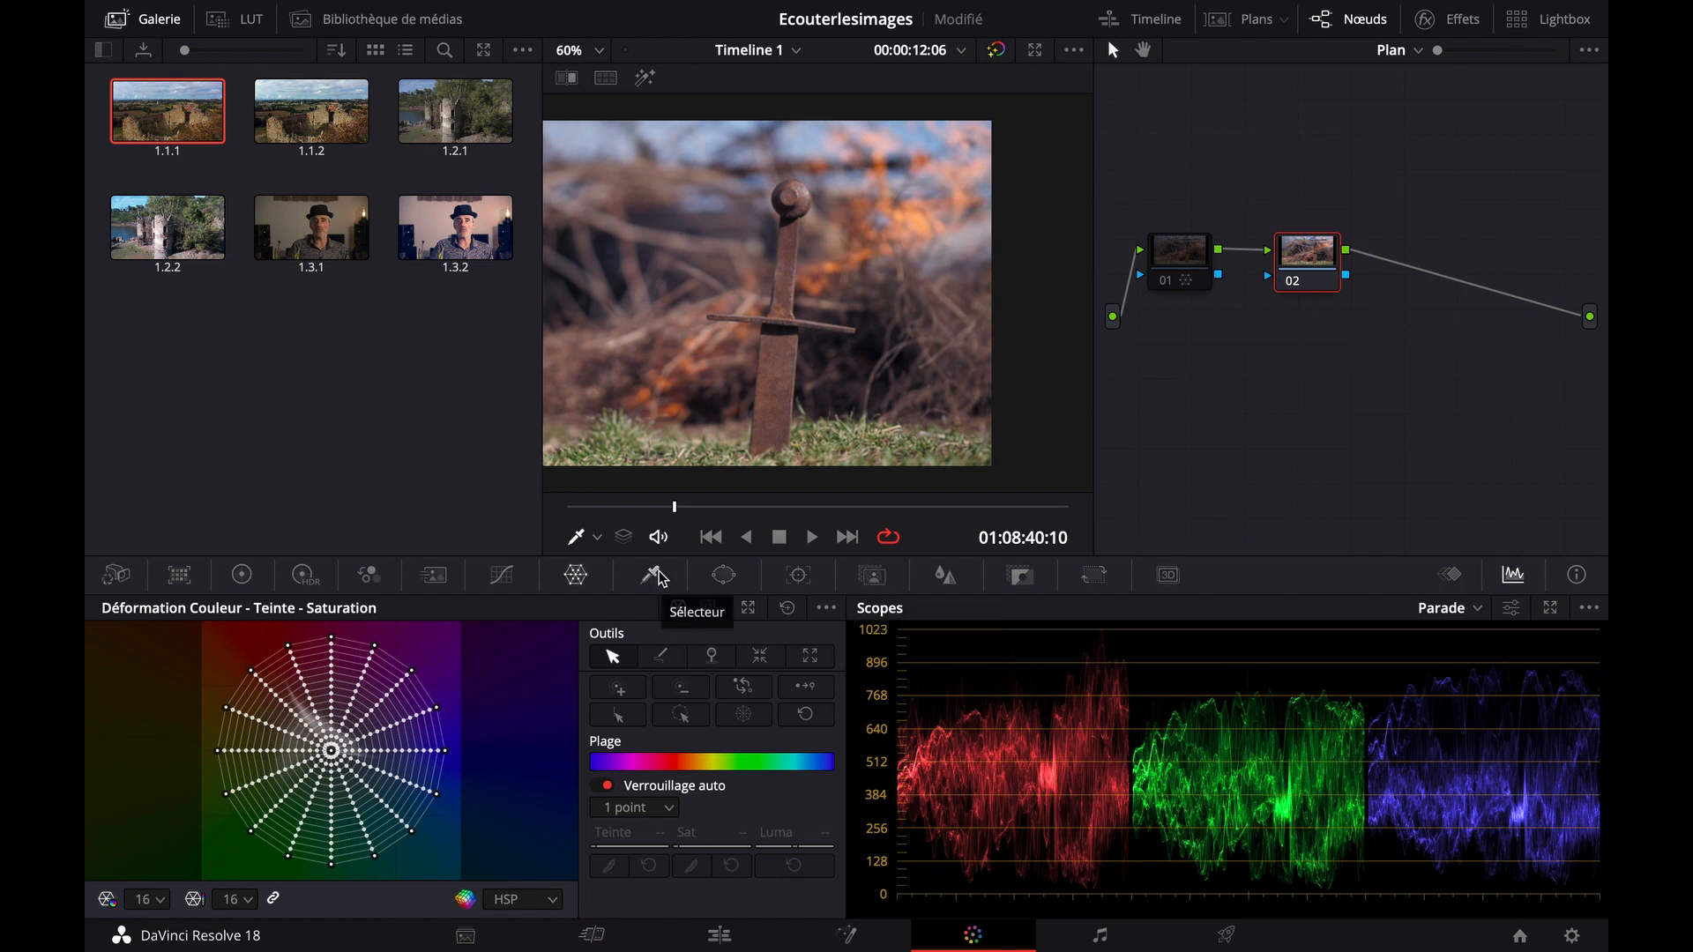
left_click(725, 577)
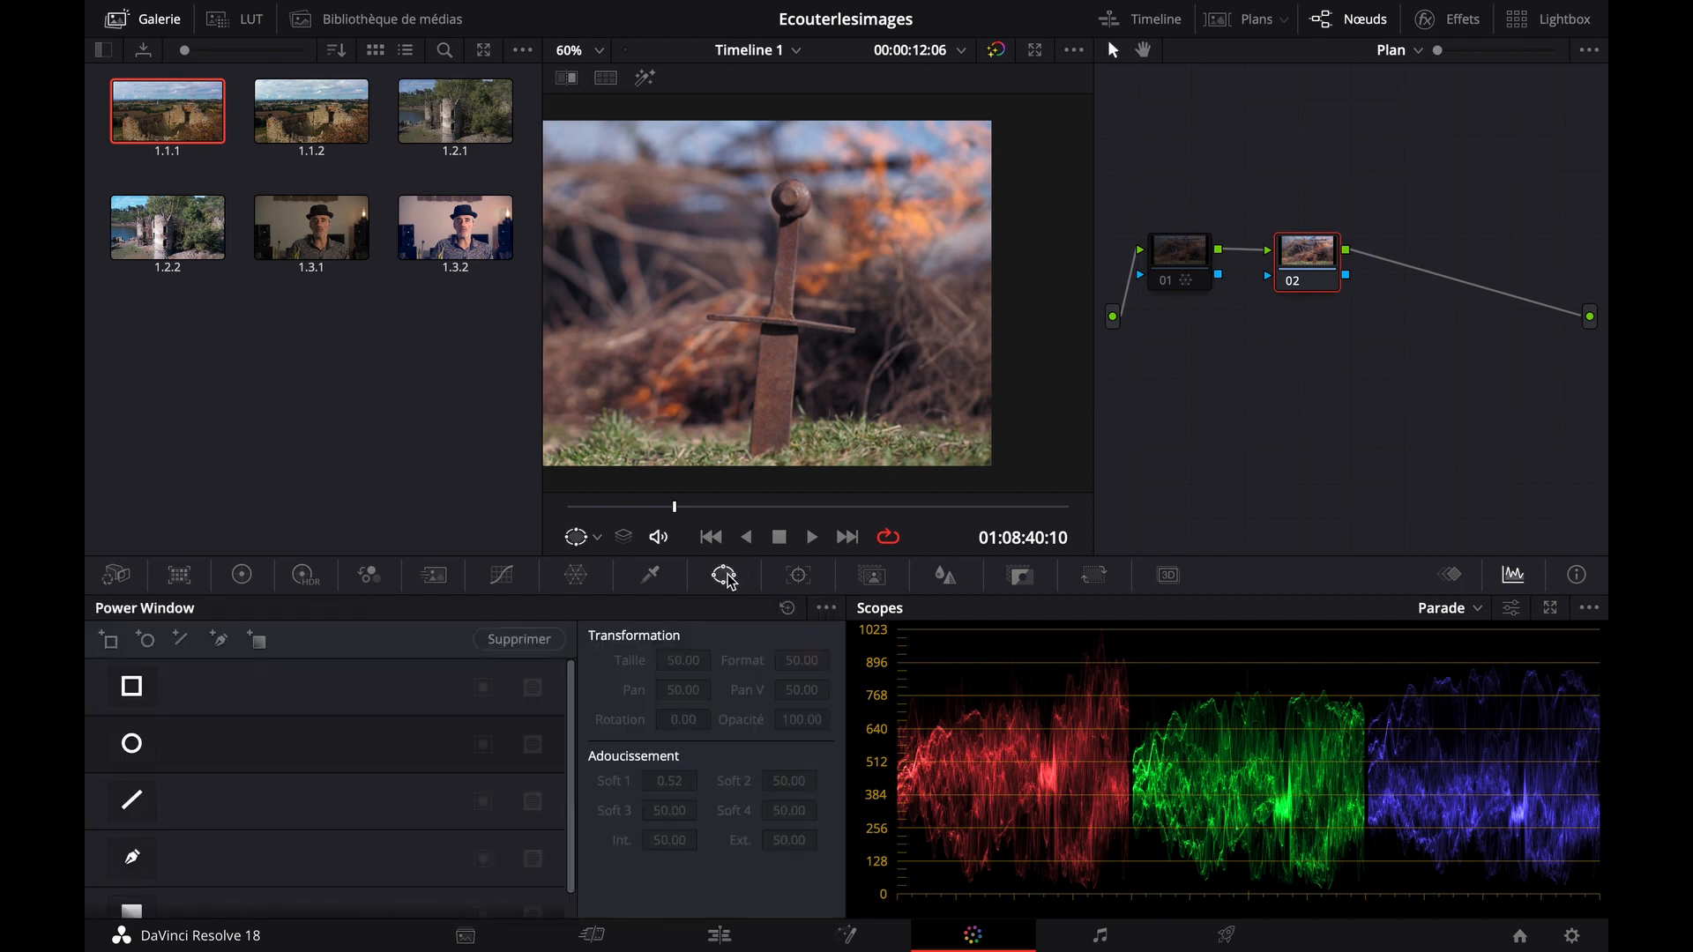
left_click(133, 860)
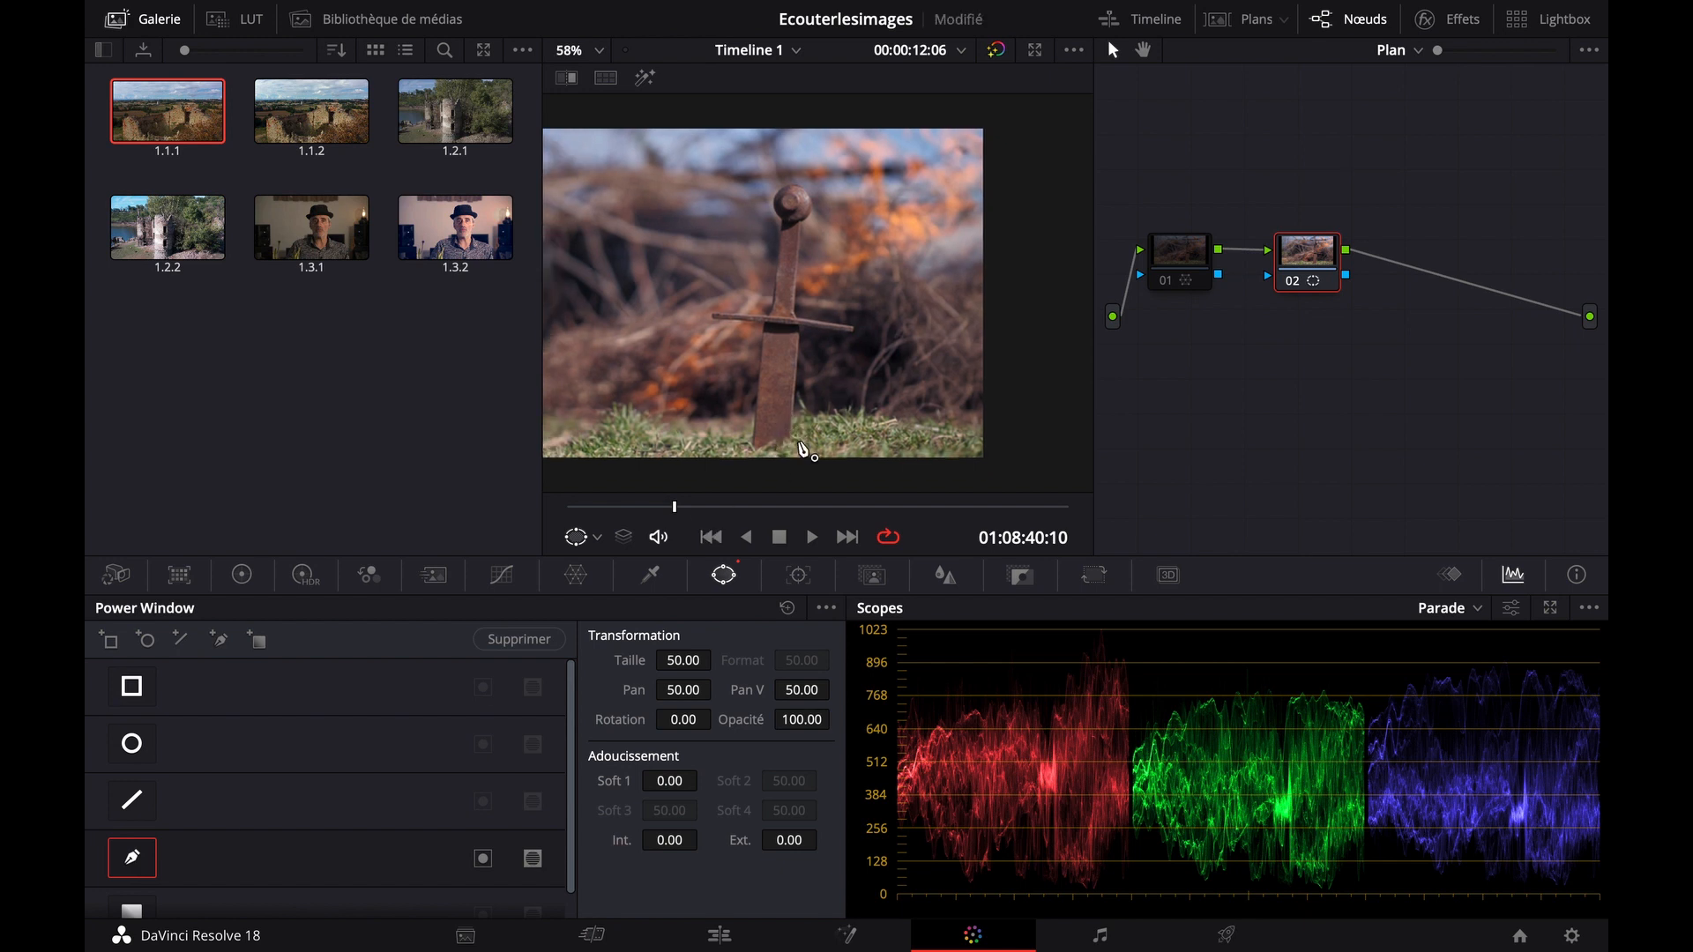
Trace the blade's right edge with curve window points, from its base in the grass up to the guard
scroll(790, 433, "up", 2)
scroll(787, 453, "up", 7)
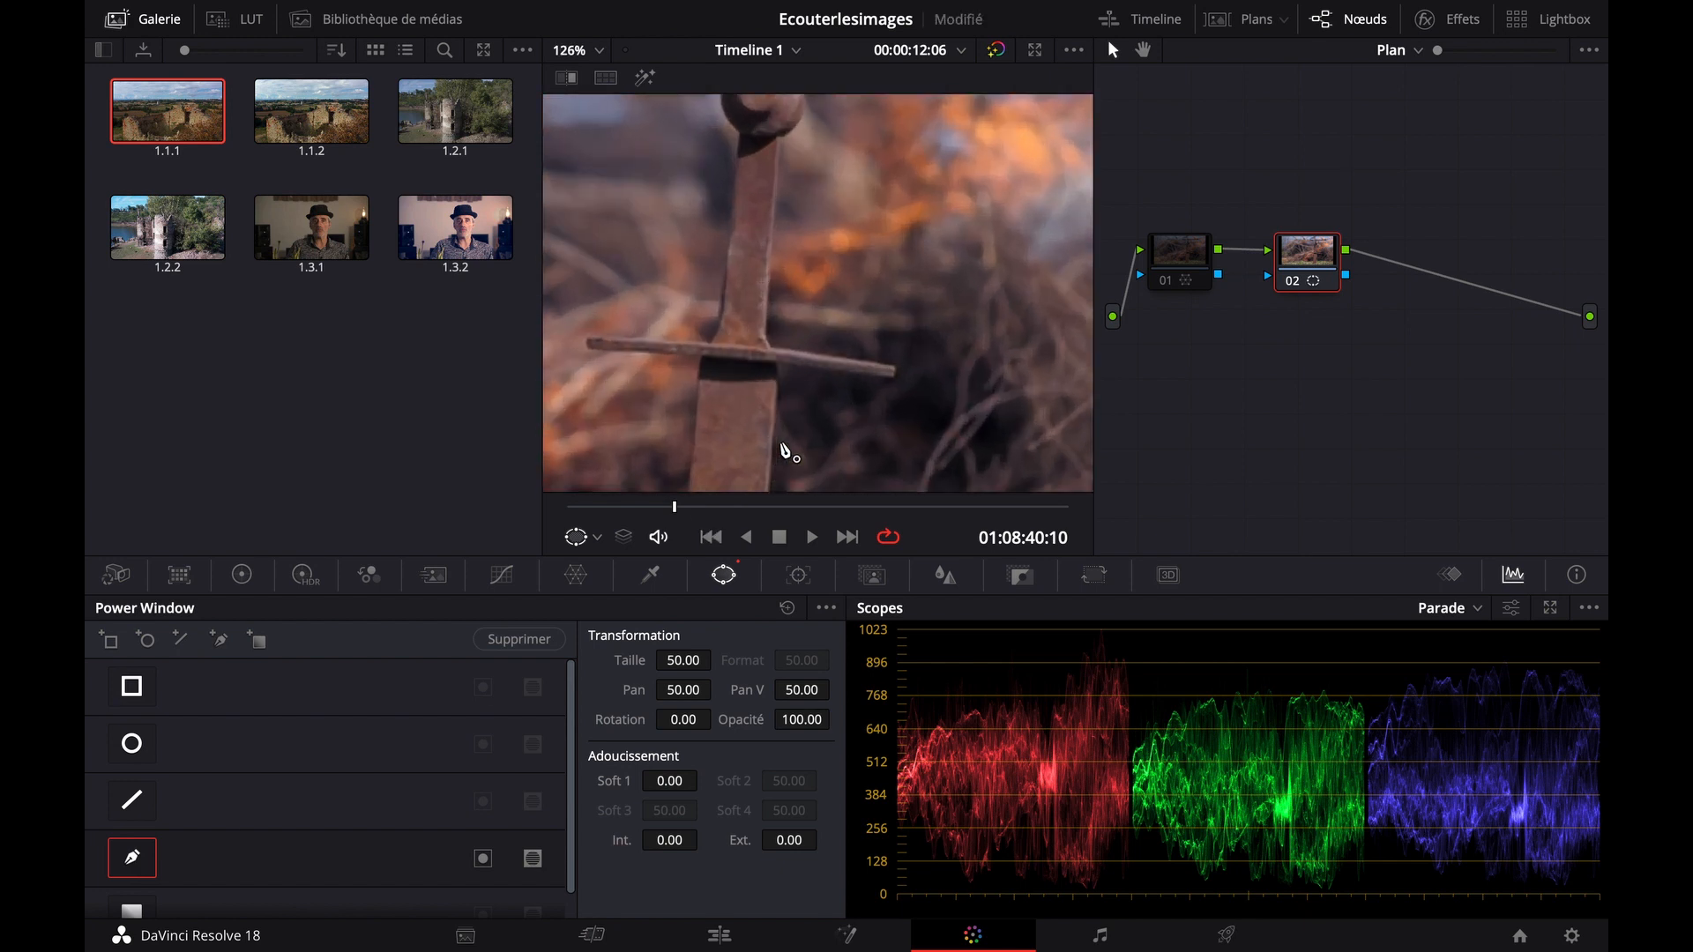
left_click_drag(821, 357, 857, 153)
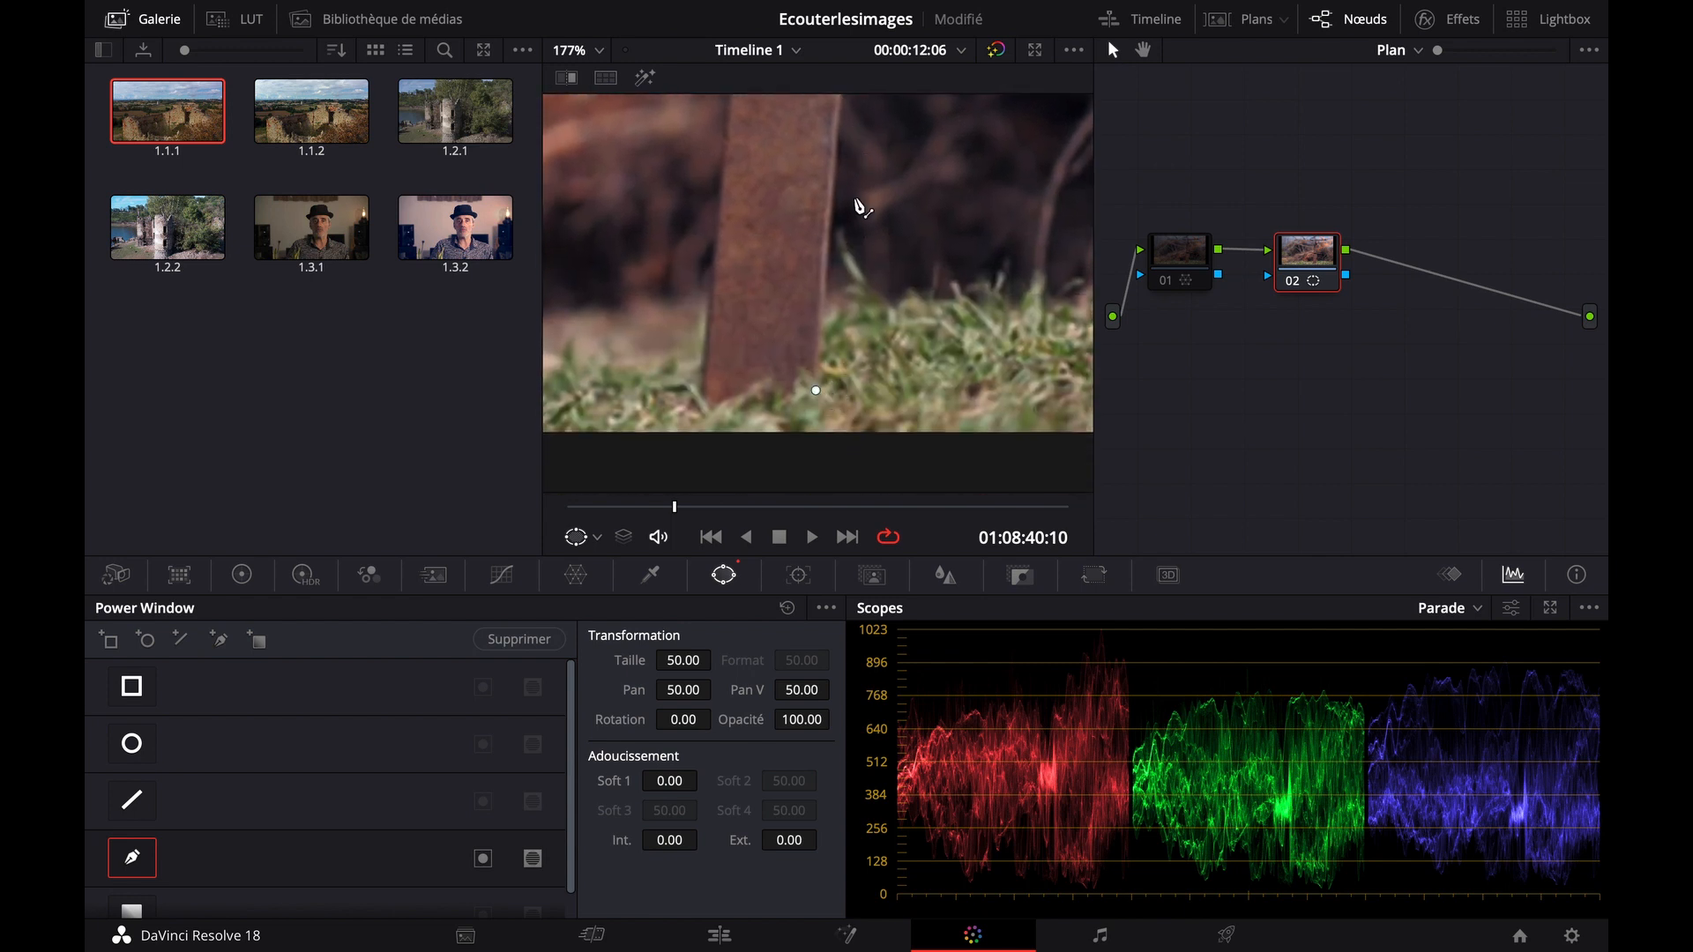
left_click(829, 243)
left_click_drag(851, 200, 837, 323)
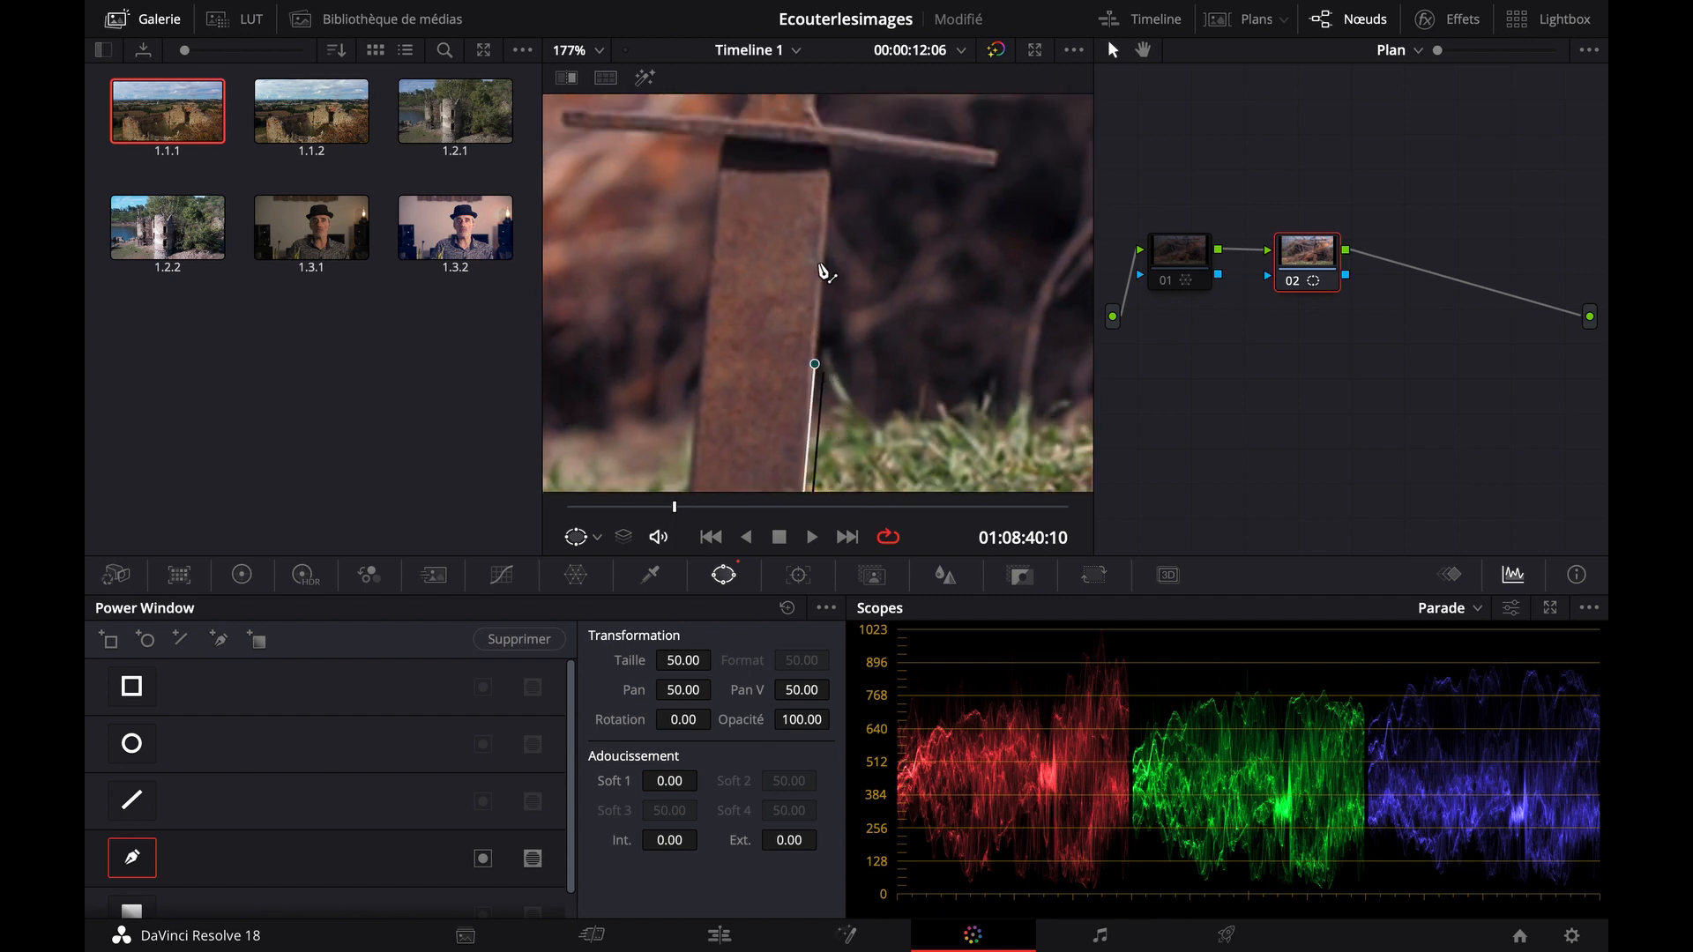
left_click(823, 258)
left_click(835, 179)
left_click(832, 152)
Continue the curve around the right arm of the guard and up the grip's right edge to the pommel
left_click(995, 167)
left_click(999, 152)
left_click_drag(827, 132, 930, 454)
left_click(864, 381)
left_click(876, 260)
left_click(876, 189)
scroll(930, 455, "down", 1)
Trace the curve counterclockwise around the round pommel to the top of the grip's left edge
left_click(885, 302)
left_click(902, 276)
left_click(899, 237)
left_click(873, 205)
left_click(837, 199)
left_click(802, 213)
left_click(792, 246)
left_click(795, 272)
left_click(807, 292)
left_click(817, 304)
Trace the grip's left edge from the pommel down to the guard
left_click(811, 383)
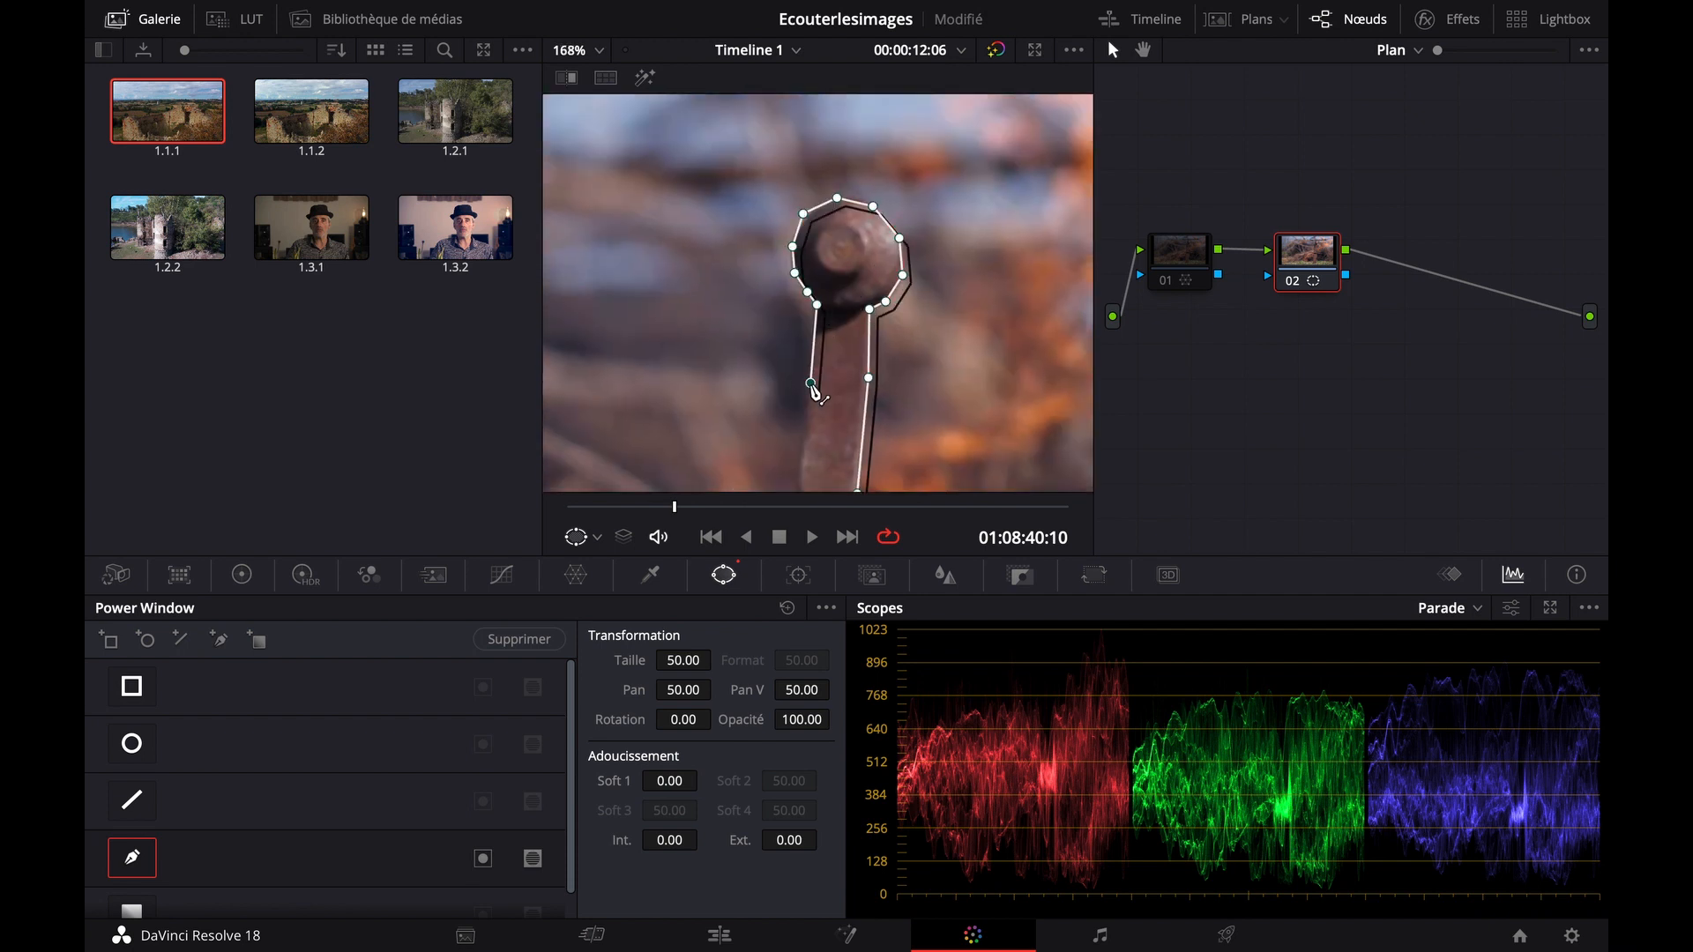
left_click(803, 431)
left_click_drag(795, 344, 790, 219)
left_click(794, 338)
left_click(787, 427)
left_click_drag(784, 448, 806, 347)
Trace the curve around the left arm of the guard, back to the top of the blade
left_click(792, 355)
left_click(627, 352)
left_click(628, 364)
left_click(779, 378)
Close the curve window down the blade's left edge and along its base, and preview the mask with the highlight on and off
left_click_drag(776, 428, 770, 272)
left_click(787, 295)
left_click(768, 356)
left_click(766, 411)
left_click(873, 400)
scroll(820, 397, "down", 5)
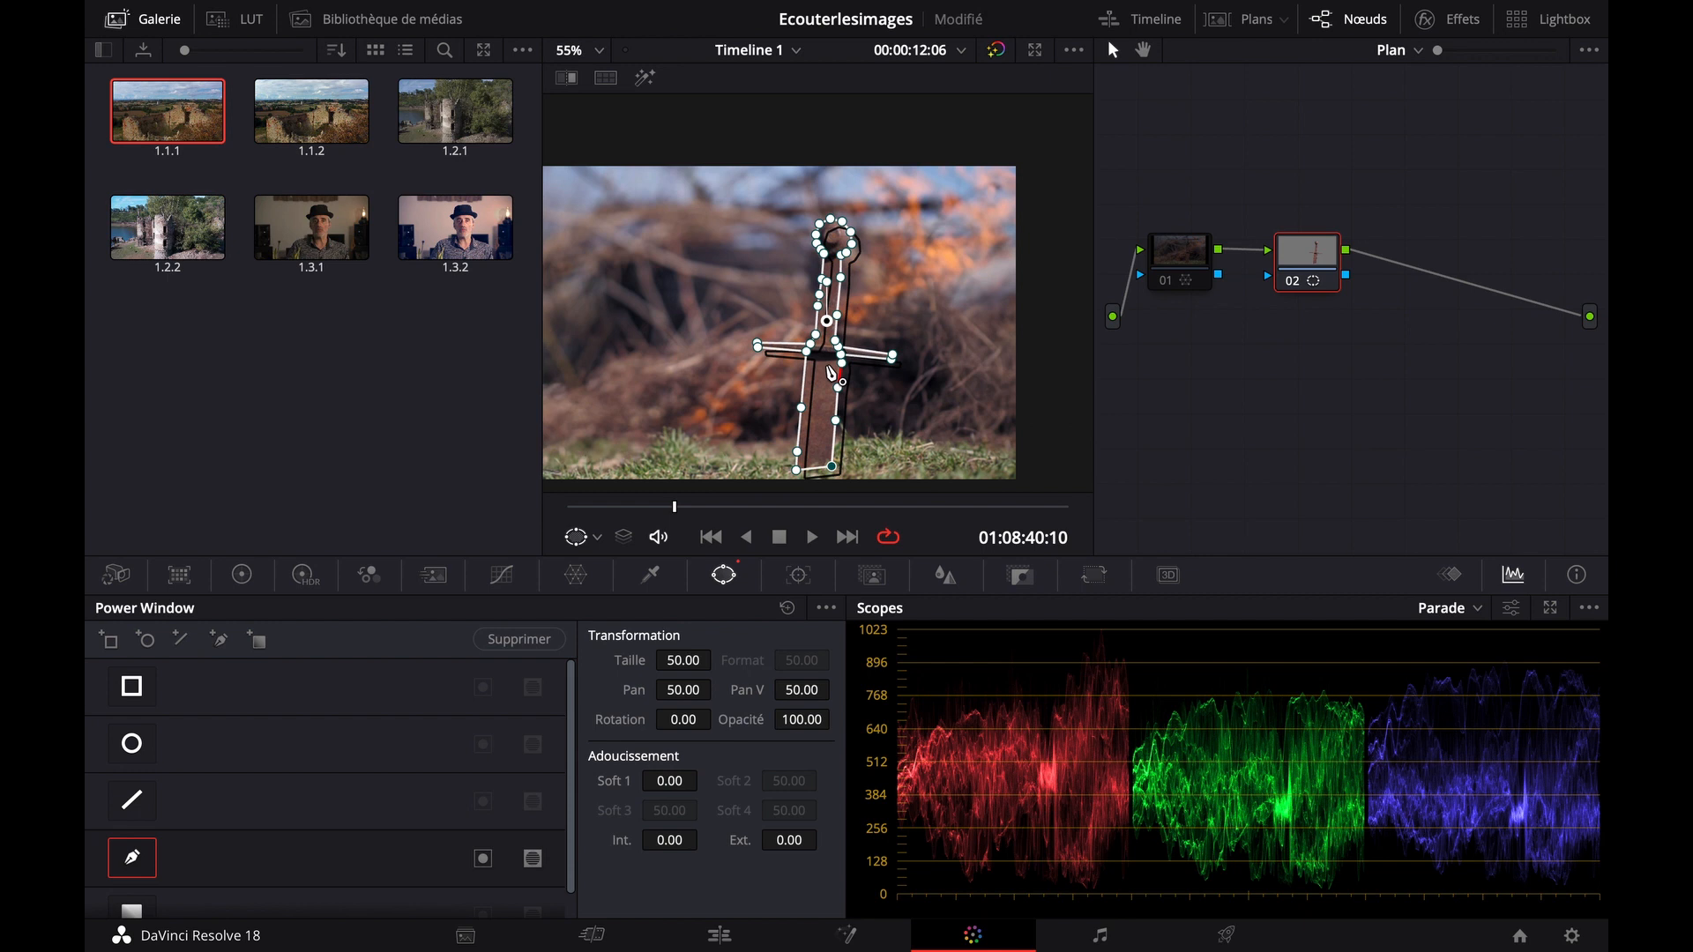
left_click(646, 79)
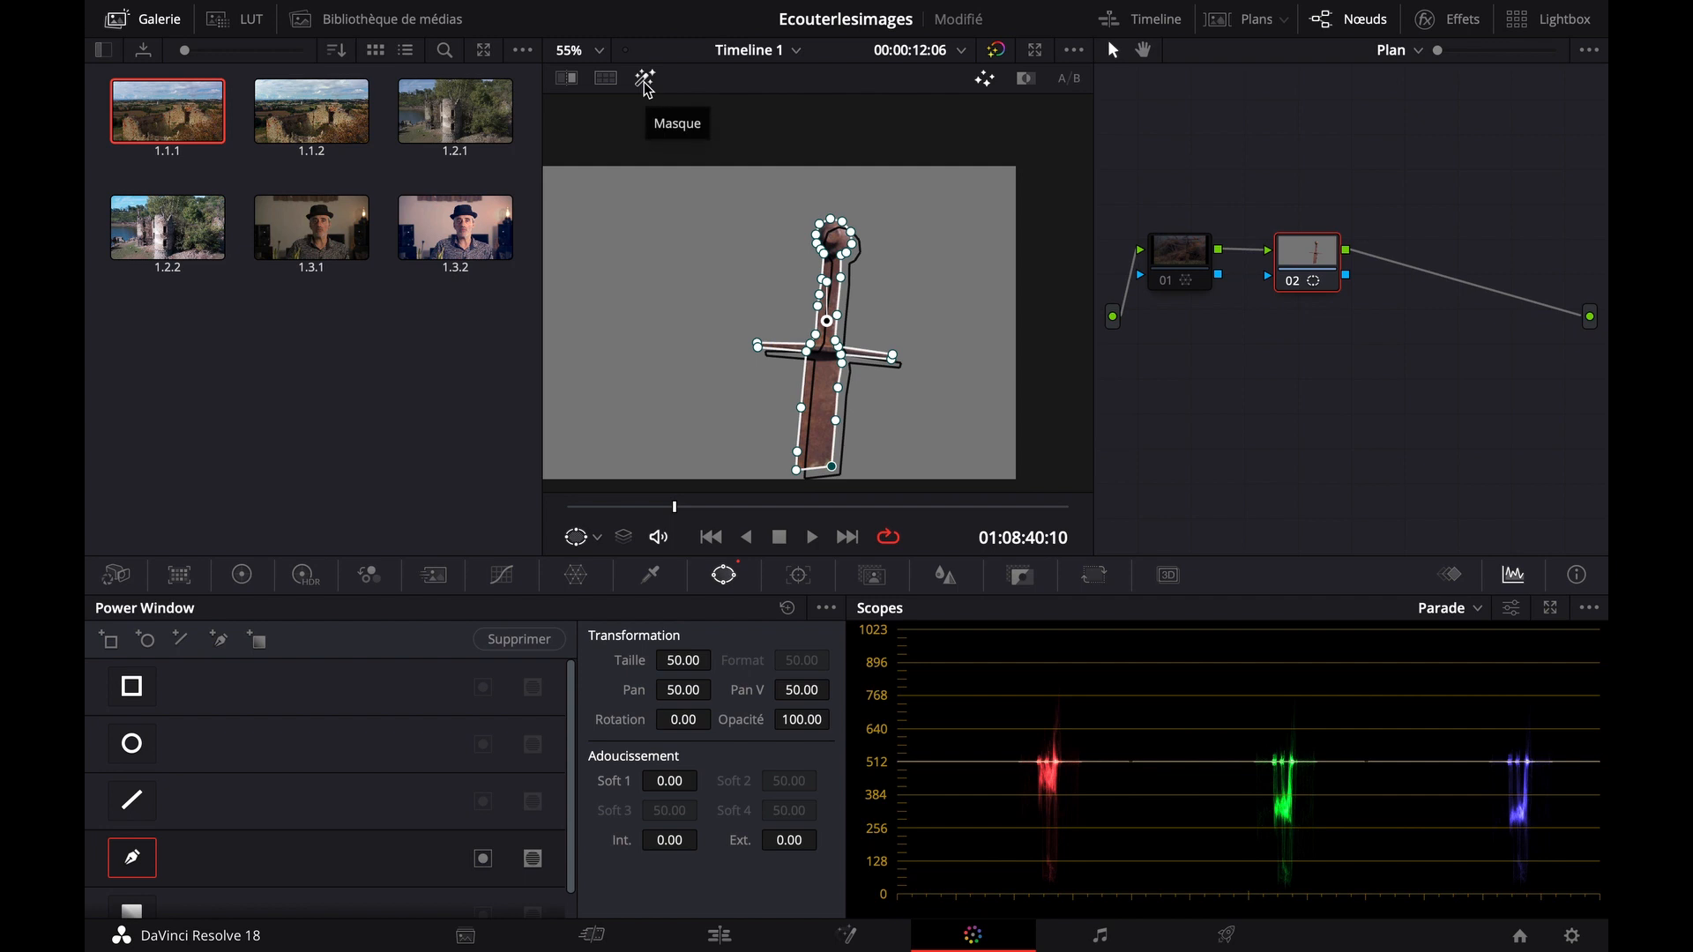
left_click(645, 81)
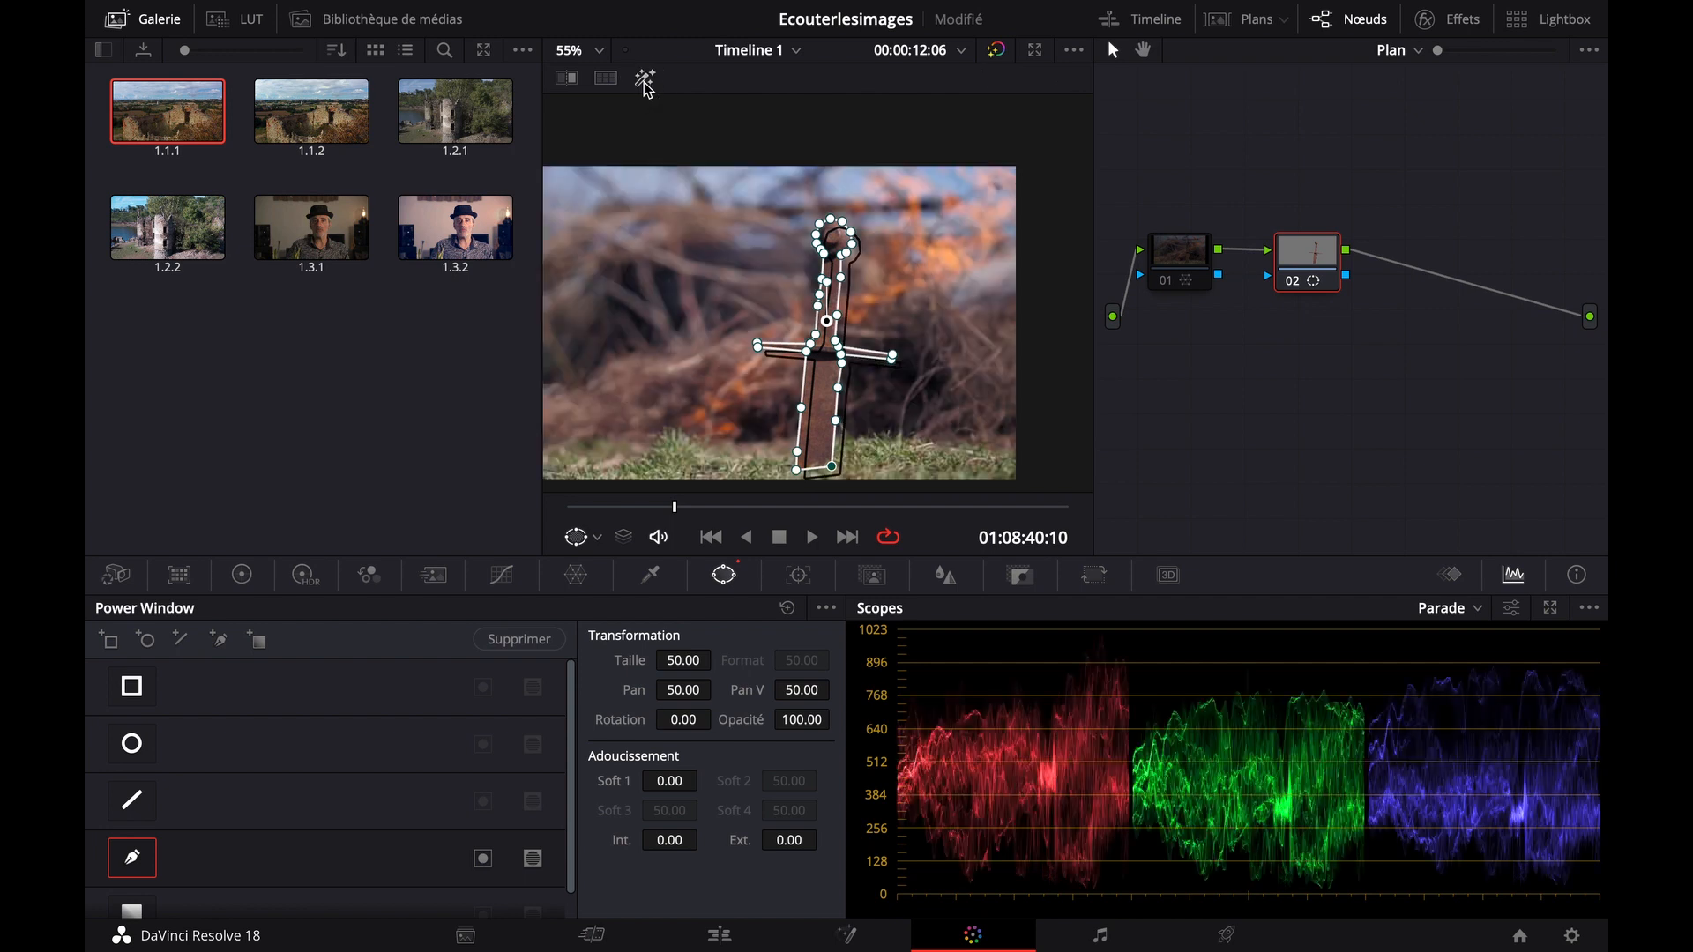
Open the Color Warper in a floating window placed below the sword and sample the blade's colour
left_click(576, 579)
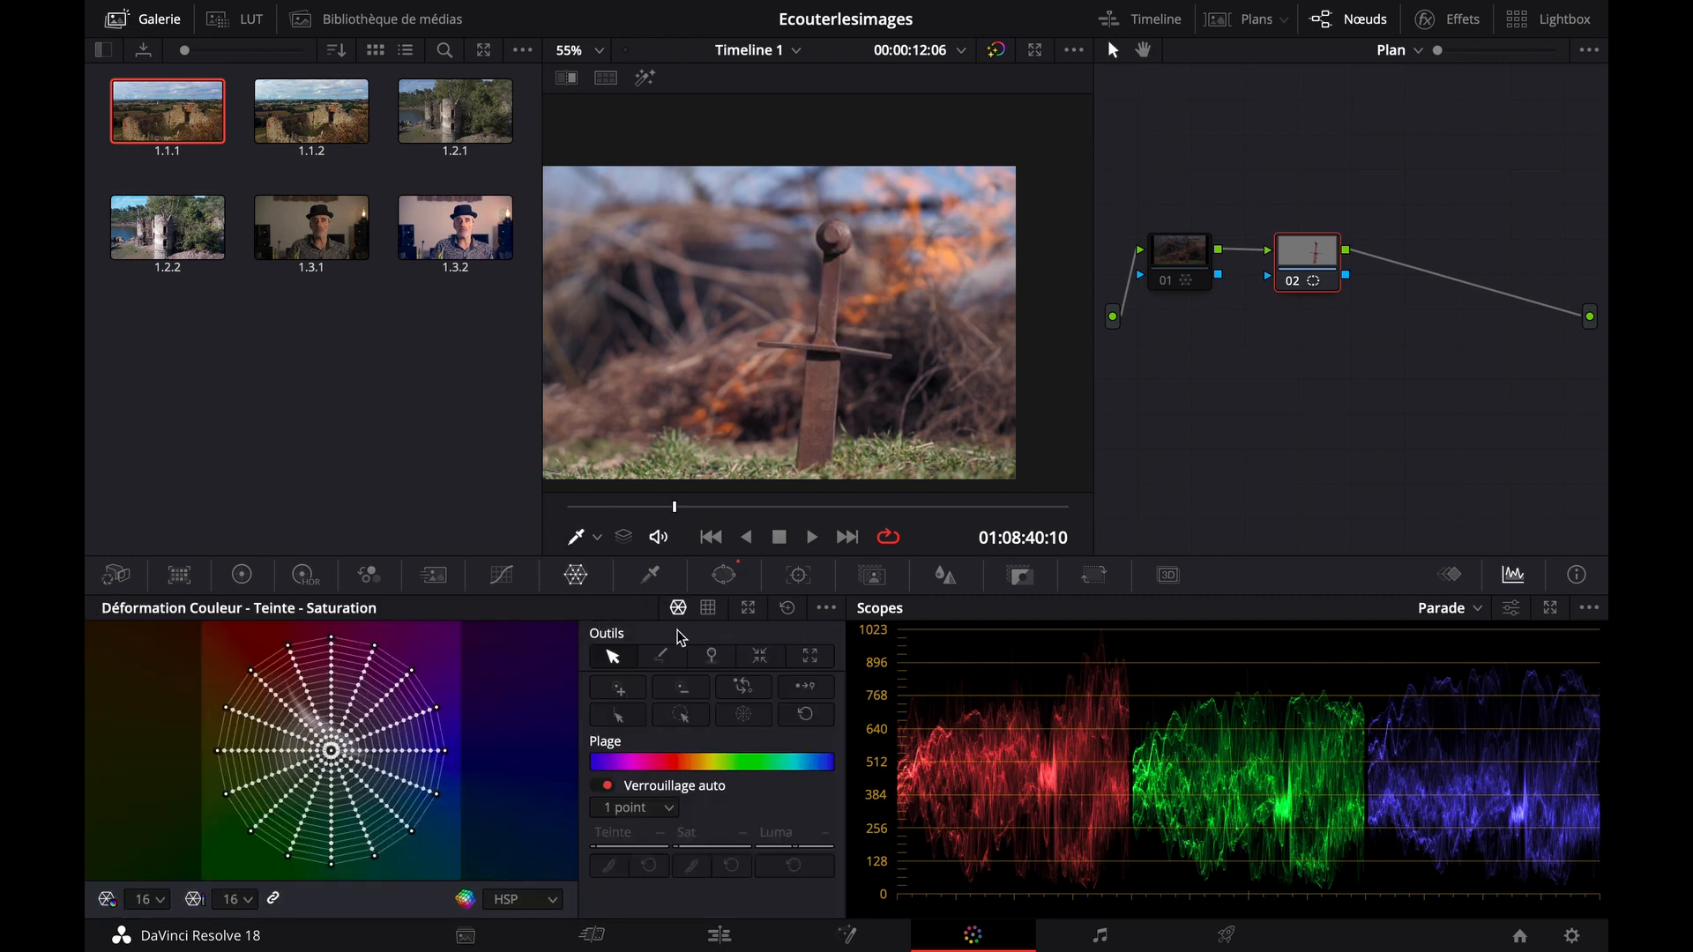
left_click(747, 608)
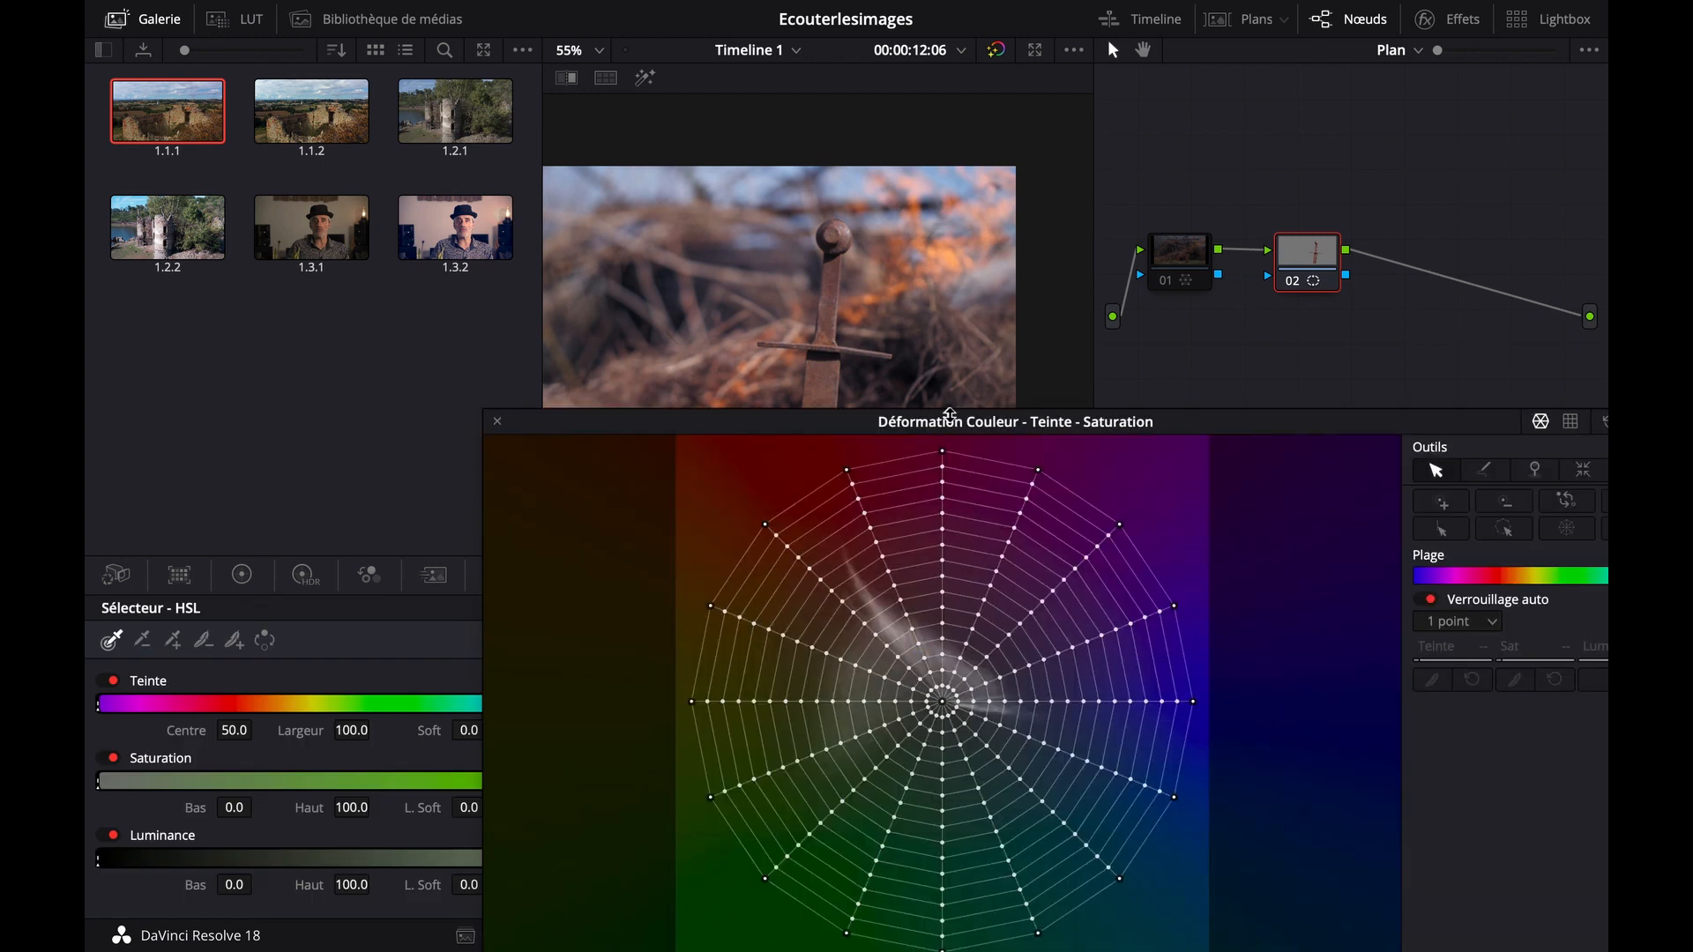
left_click_drag(951, 422, 1002, 506)
left_click(826, 395)
left_click(840, 404)
left_click_drag(839, 403, 969, 442)
left_click_drag(993, 514, 910, 521)
Try to pull the blade's sampled points toward purple with auto lock on, to about hue 0.20, saturation 1.6
left_click_drag(861, 693, 1148, 533)
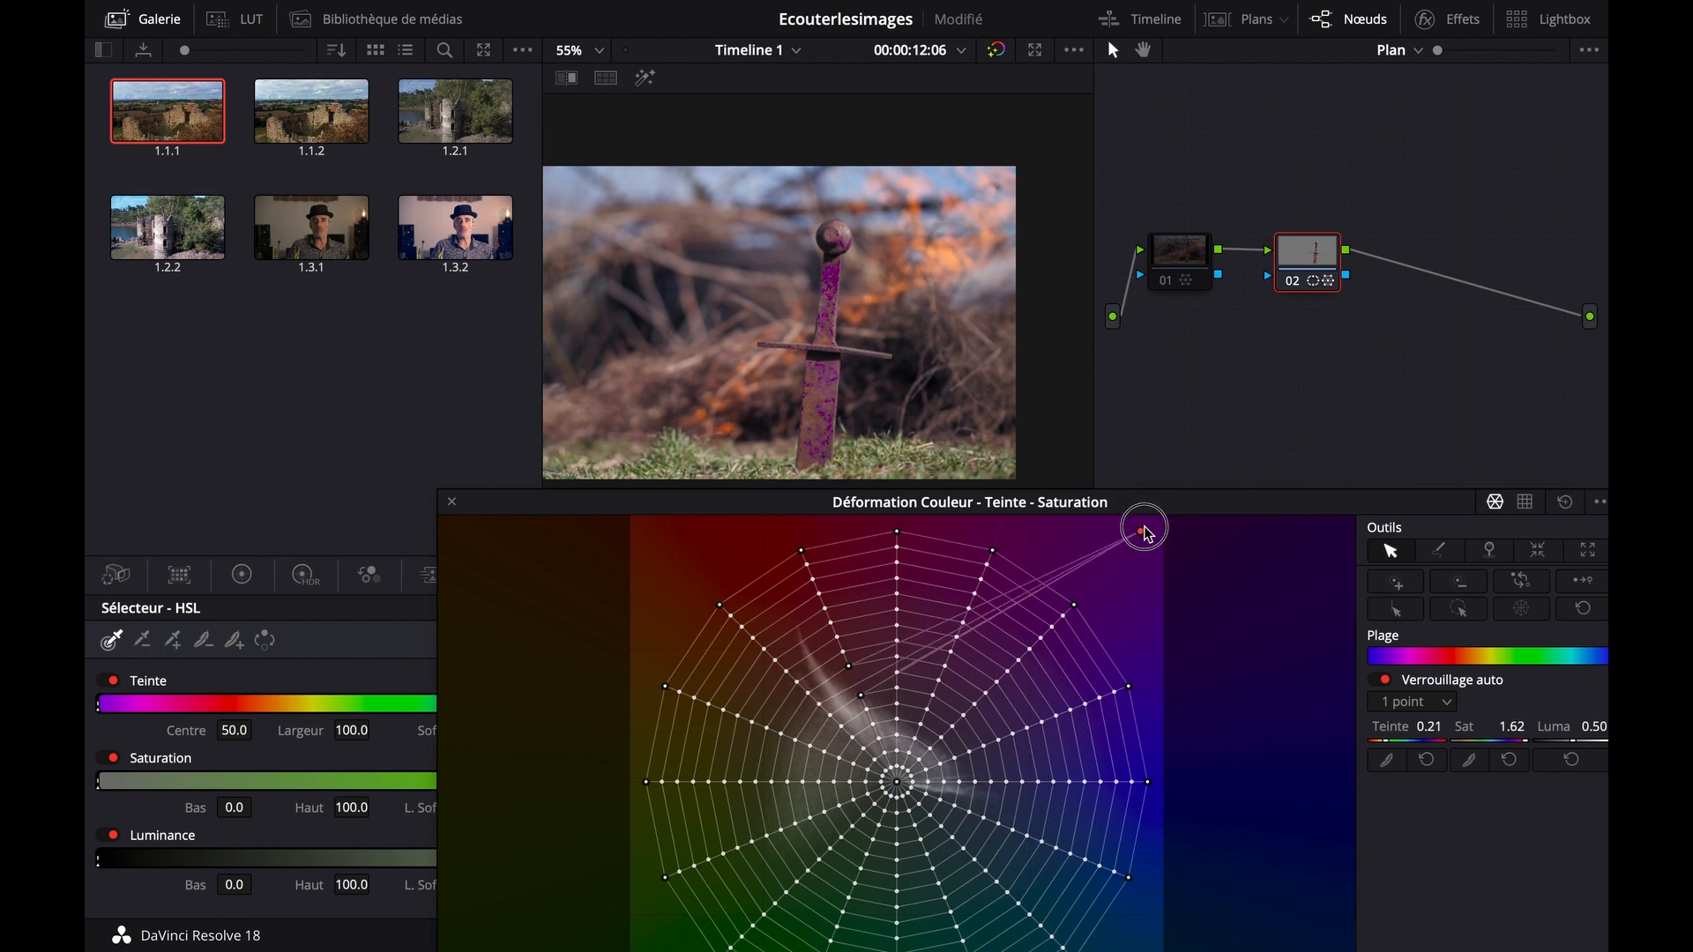
left_click(819, 399)
left_click(1141, 531)
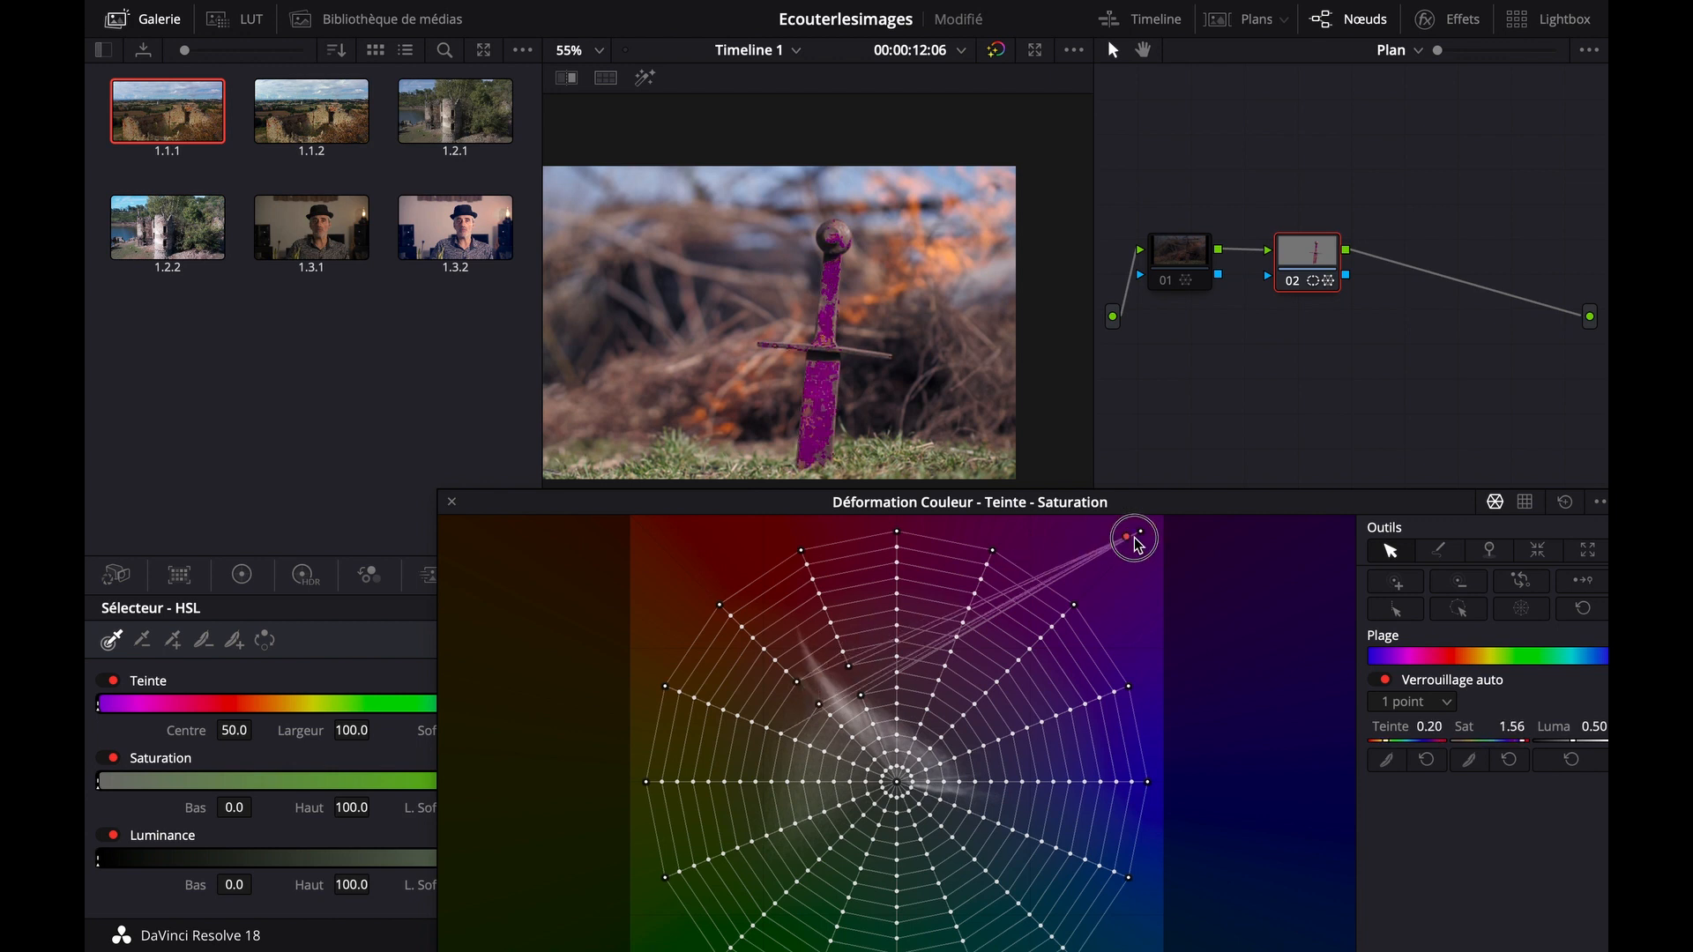
Try to pull the sword's remaining mesh points to purple with auto lock on, at about hue 0.21, saturation 1.64
scroll(868, 364, "up", 3)
left_click_drag(865, 749, 1139, 532)
left_click_drag(860, 695, 1145, 532)
left_click_drag(868, 710, 1147, 522)
left_click_drag(786, 672, 1146, 532)
scroll(917, 324, "down", 3)
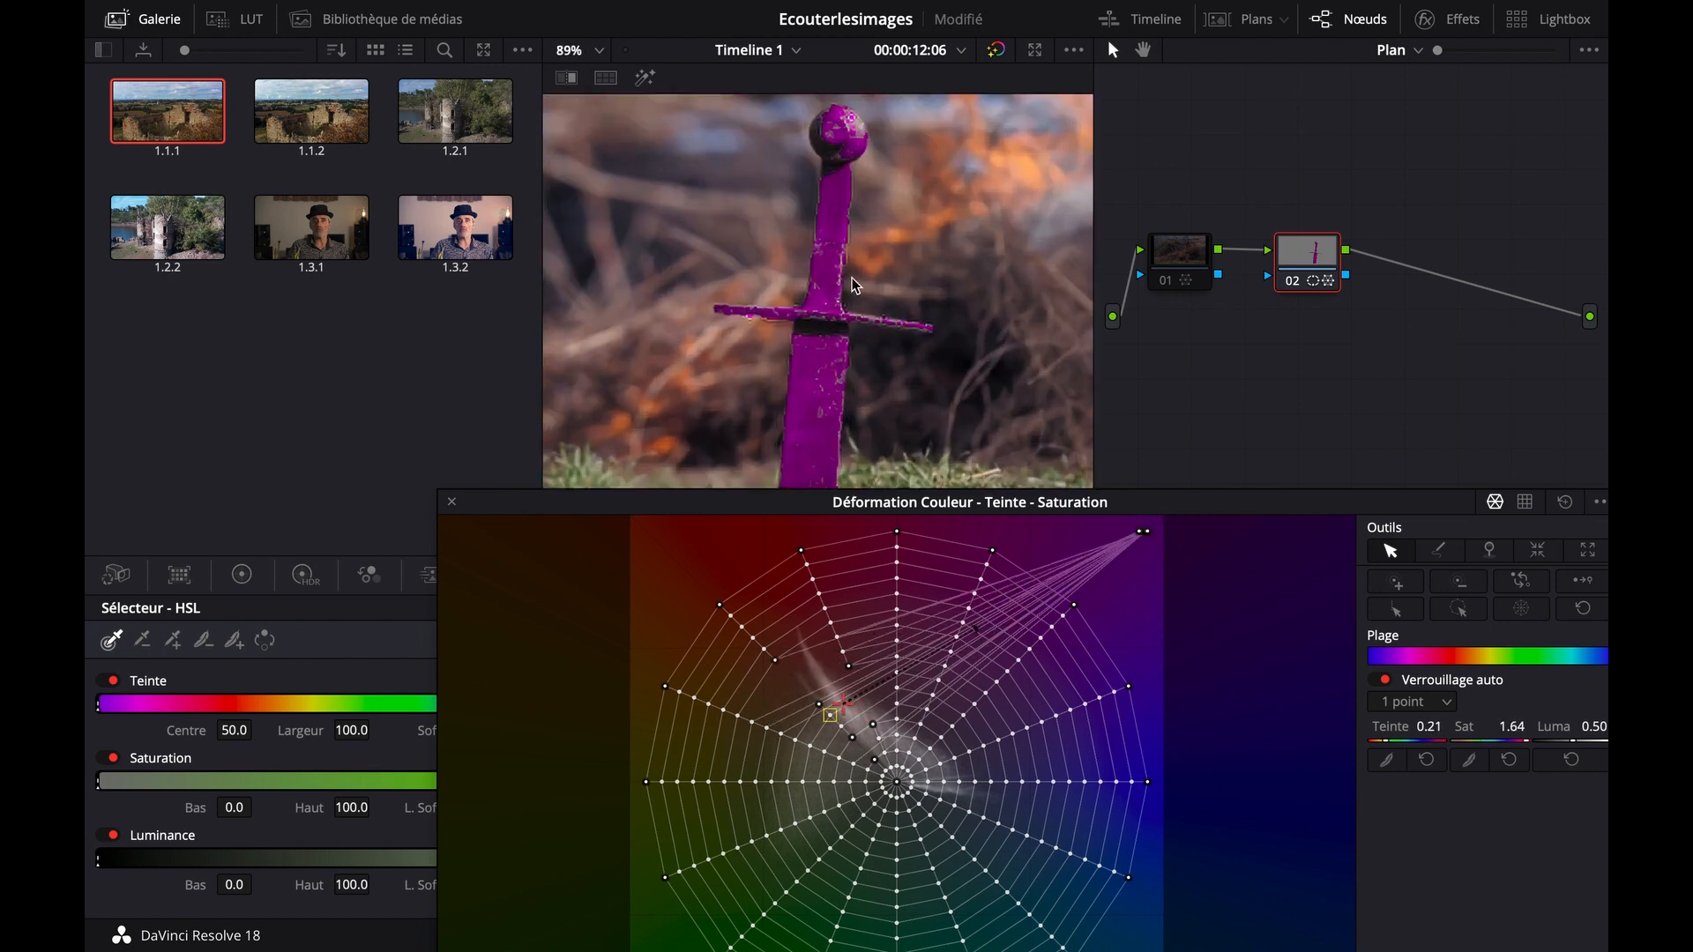
scroll(908, 332, "up", 3)
left_click_drag(916, 765, 1147, 532)
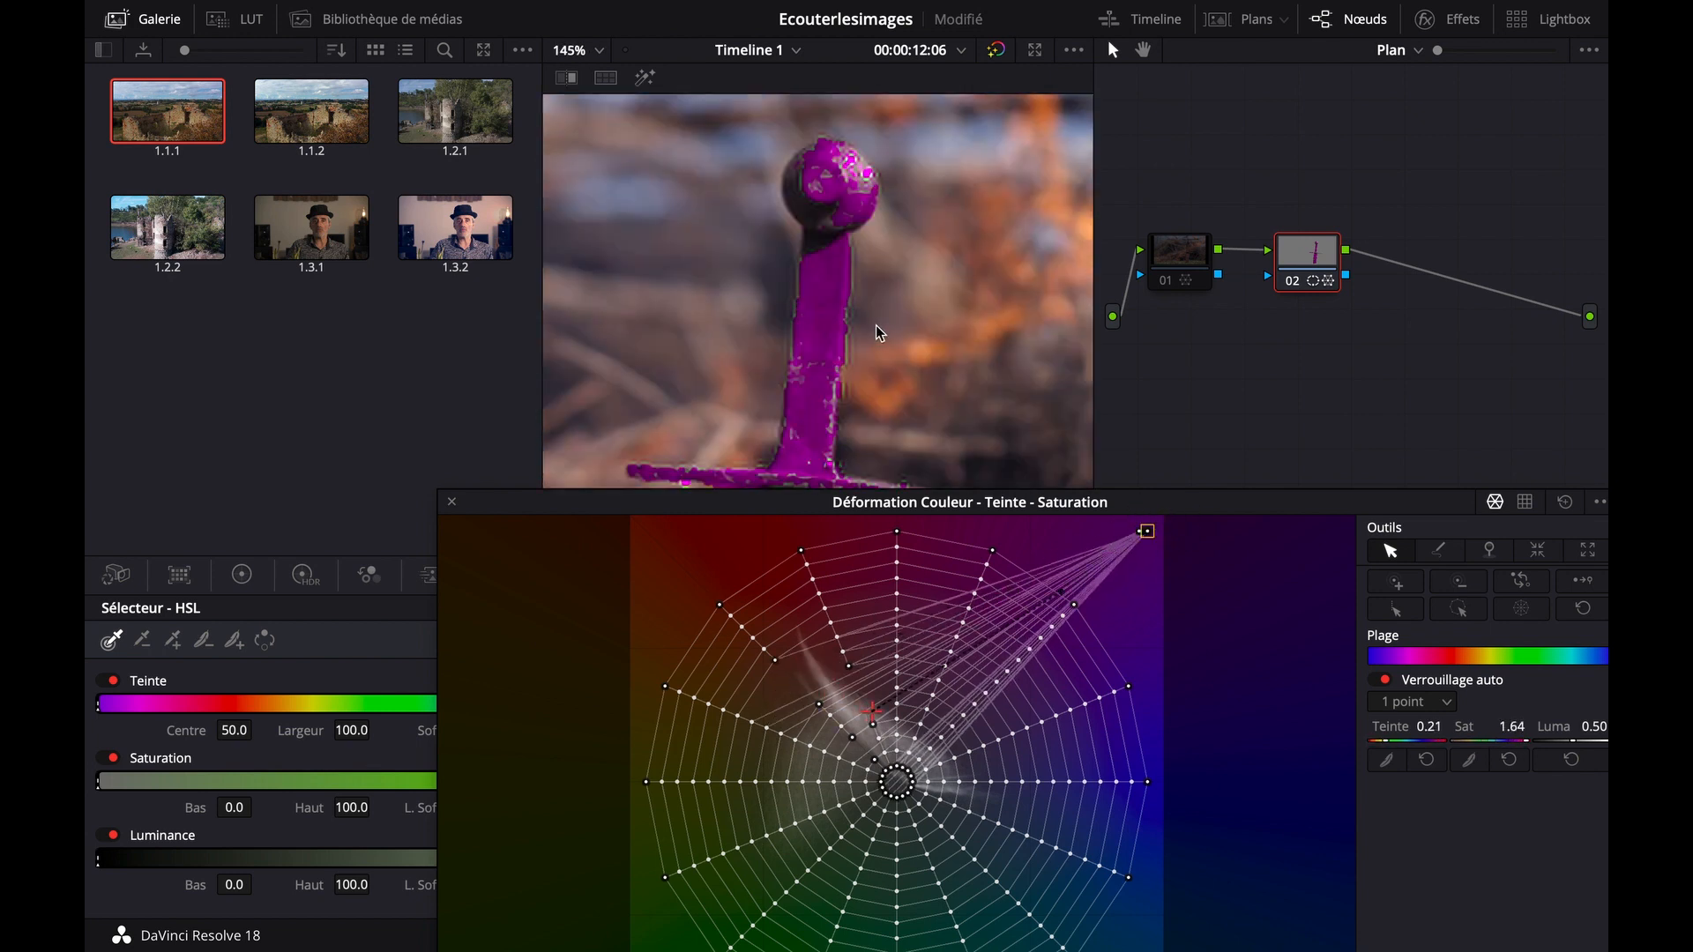
scroll(876, 324, "down", 5)
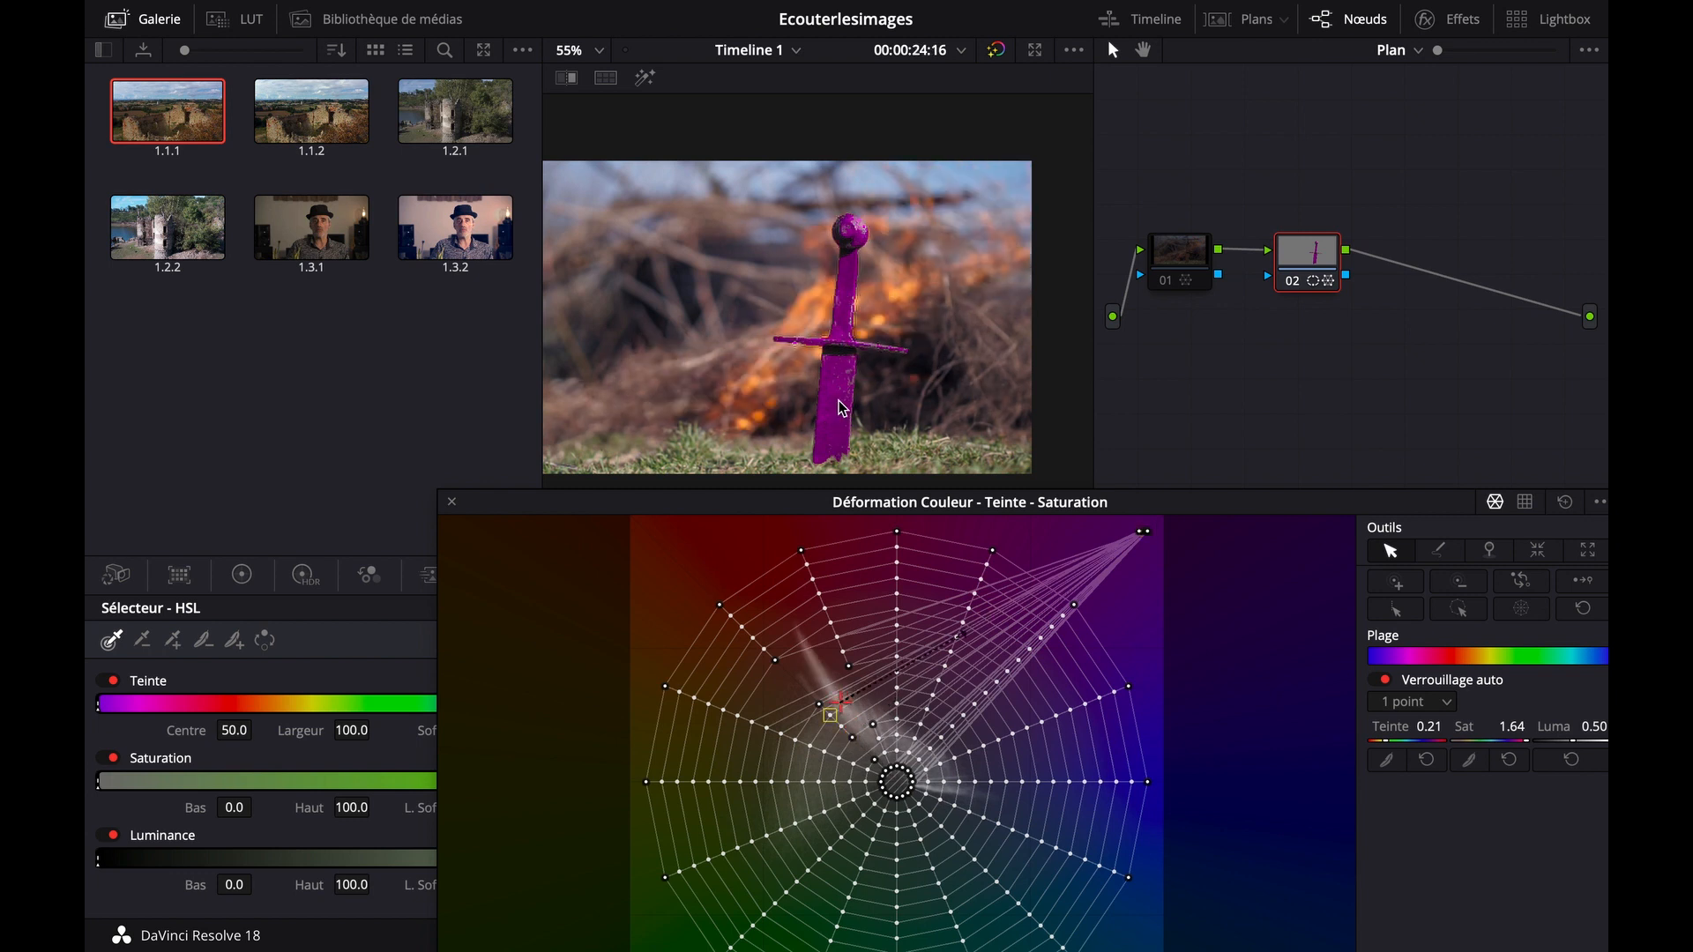
scroll(869, 287, "down", 2)
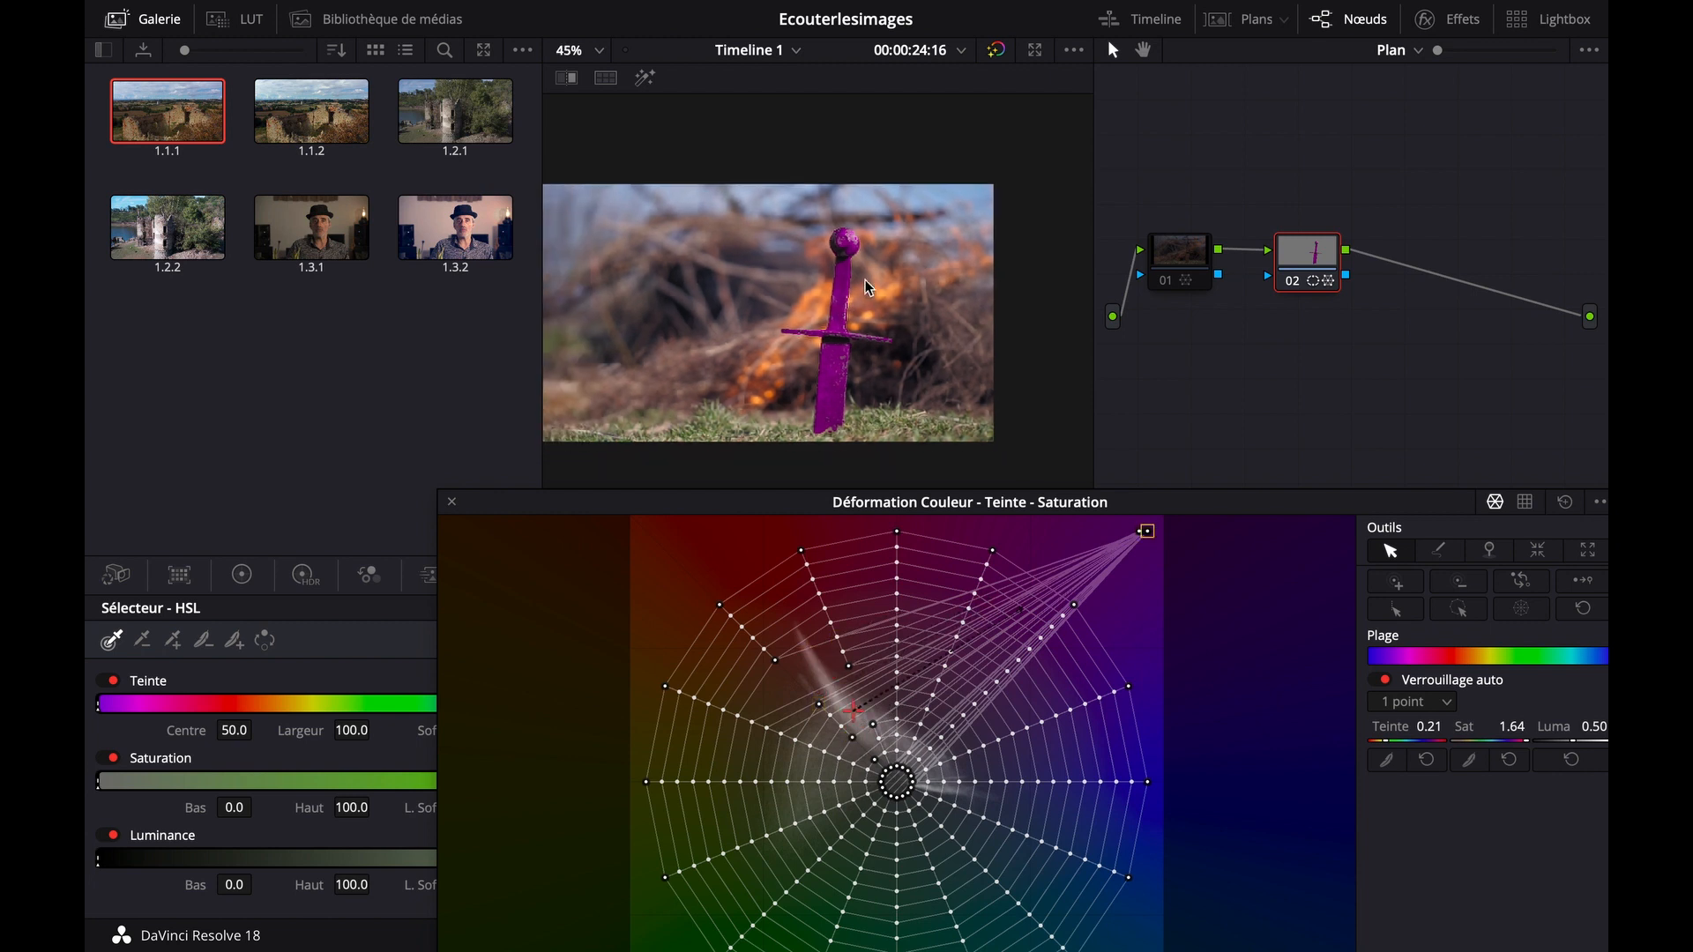
With the warper reset and auto lock off, try to pull sword points to purple, about hue 0.20, saturation 1.53 to 1.58
scroll(868, 288, "up", 5)
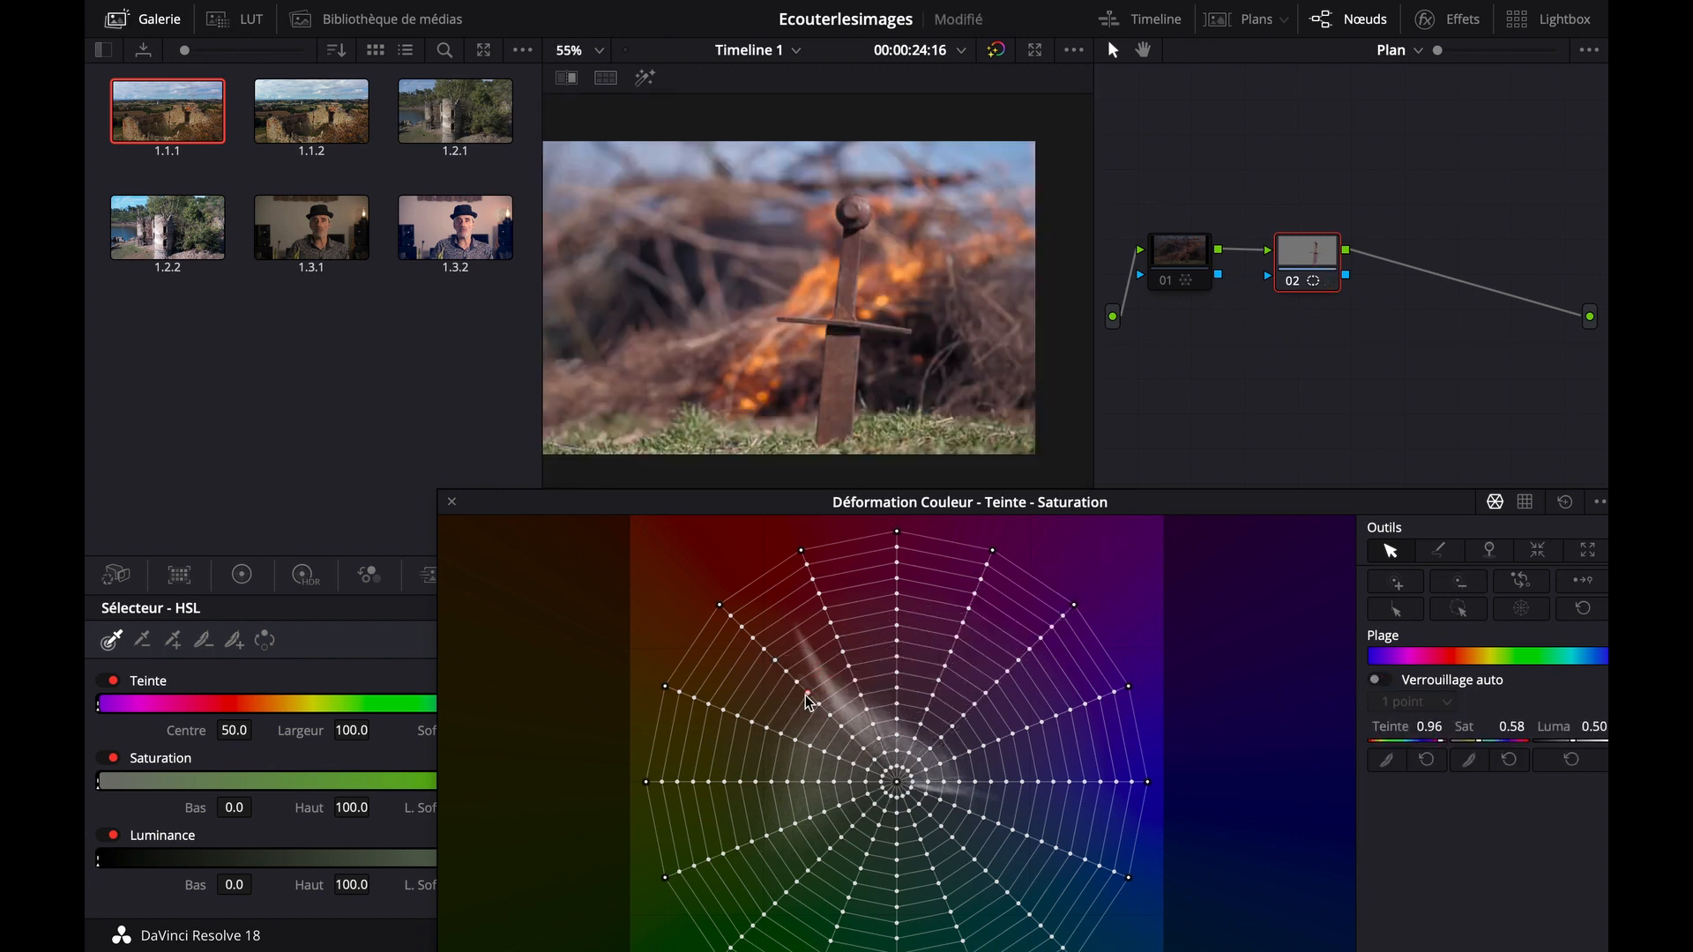
left_click_drag(808, 697, 1111, 531)
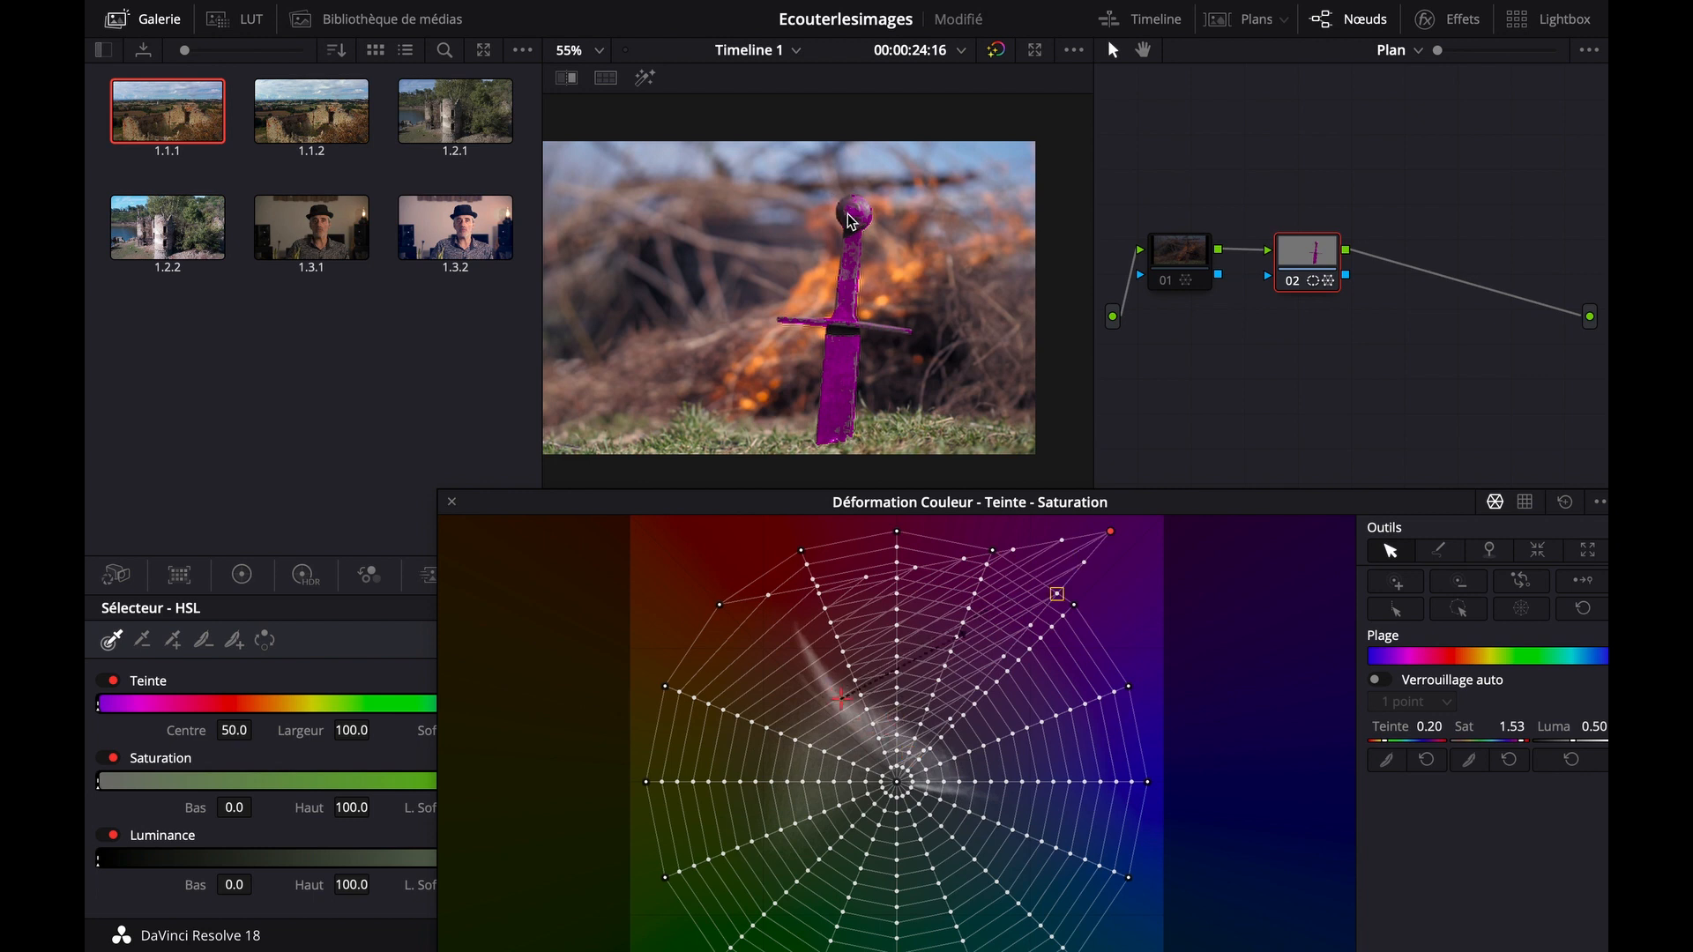
scroll(860, 275, "up", 4)
scroll(860, 275, "up", 3)
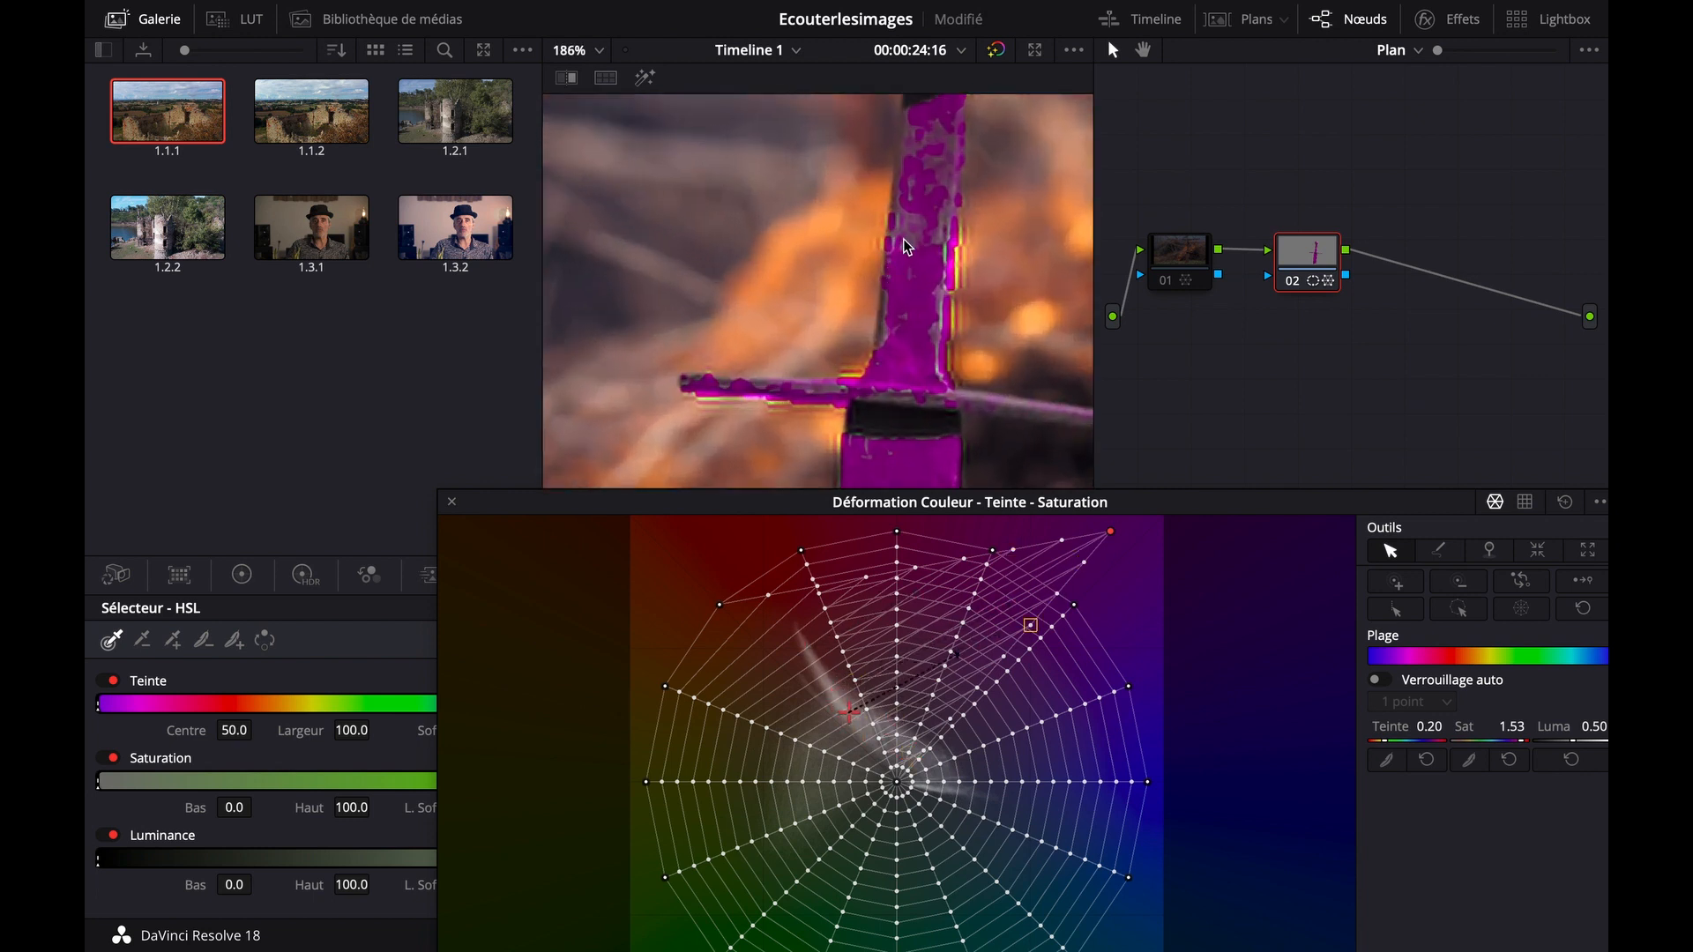
mouse_move(1111, 532)
left_mouse_down()
mouse_move(1150, 540)
mouse_move(1116, 531)
left_mouse_up()
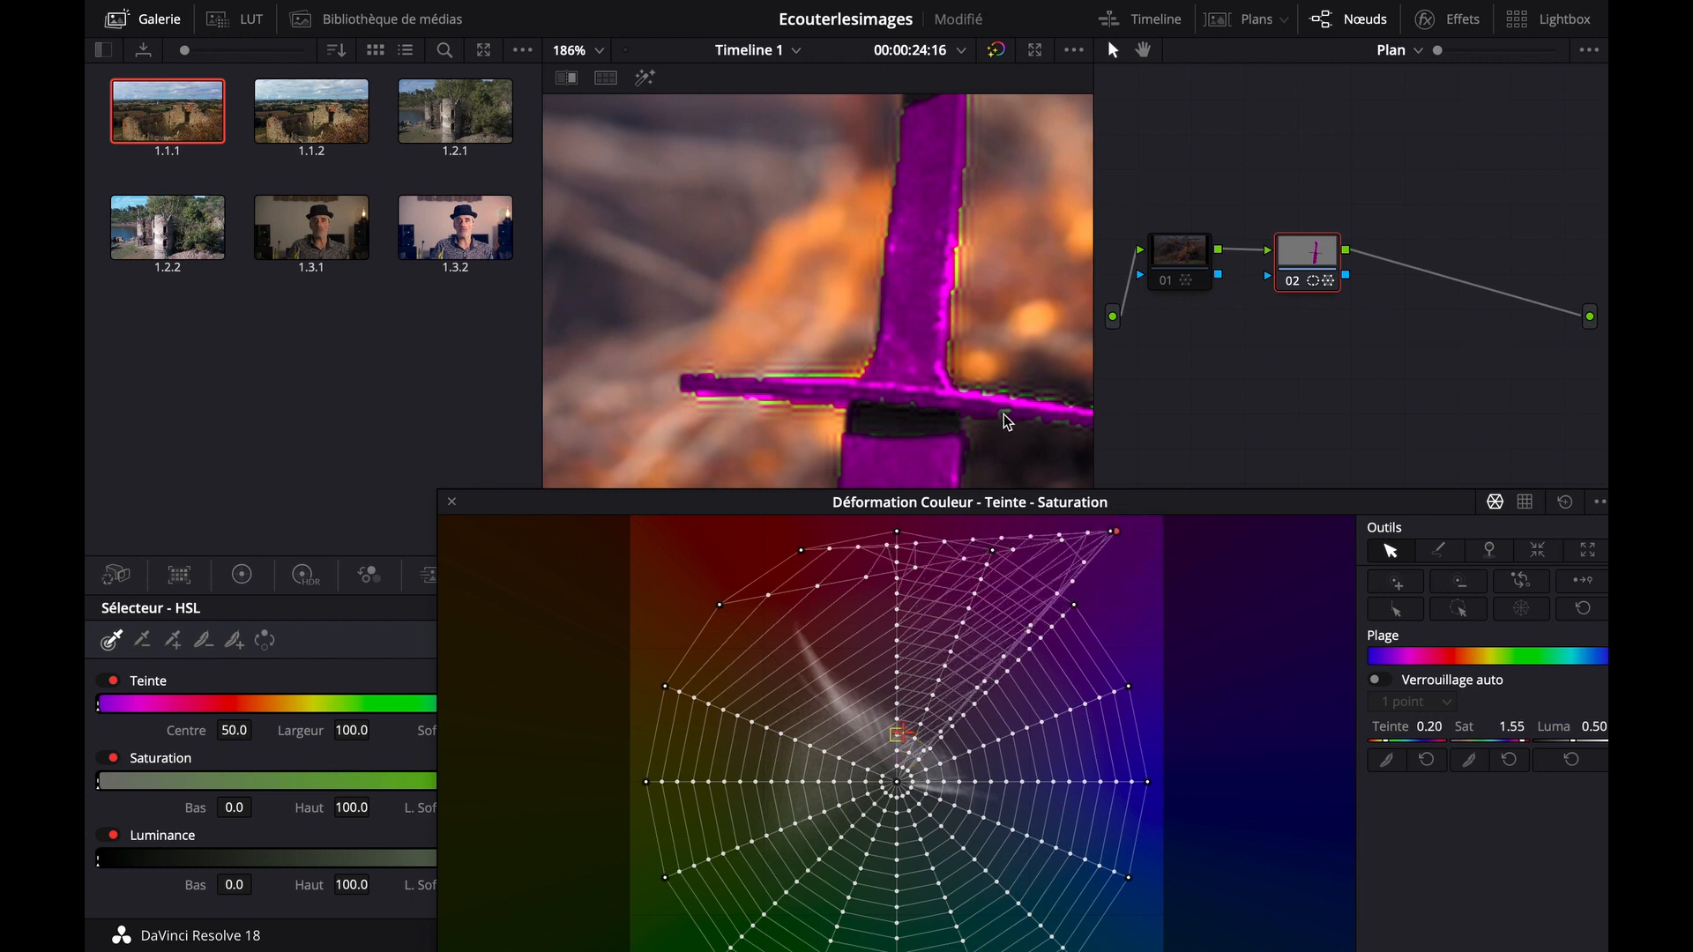
left_click_drag(897, 739, 1128, 532)
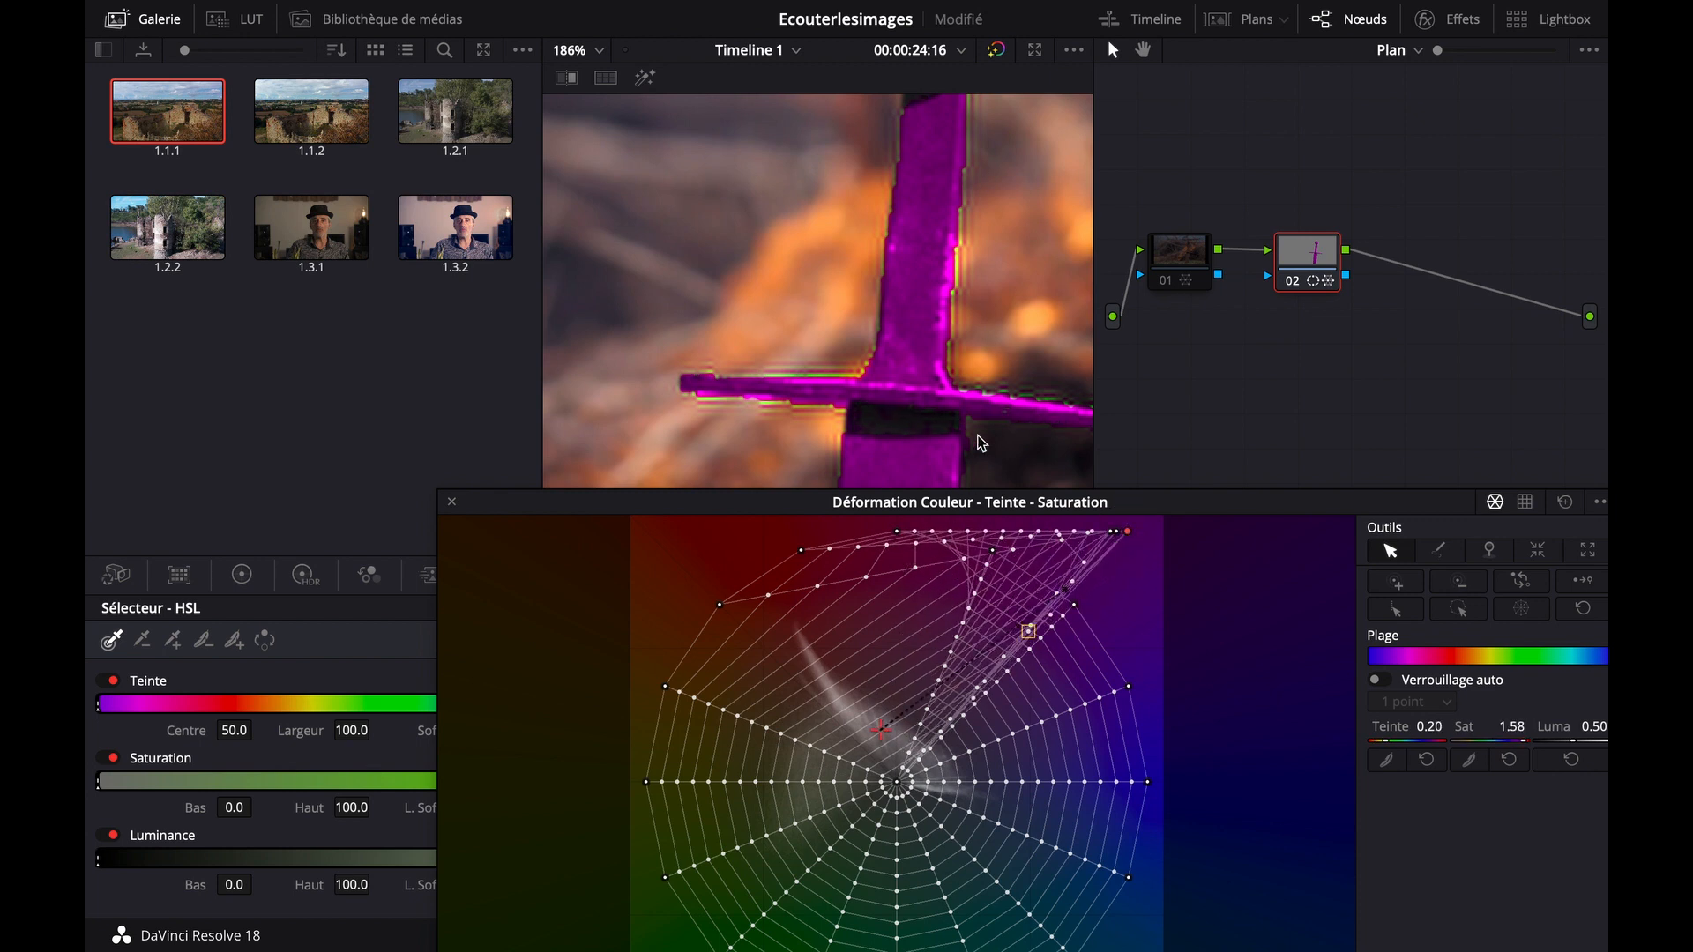
Try to pull the points sampled near the guard out to purple, about hue 0.21, saturation 1.64, with auto lock off
left_click(1033, 407)
left_click_drag(1078, 589, 1156, 521)
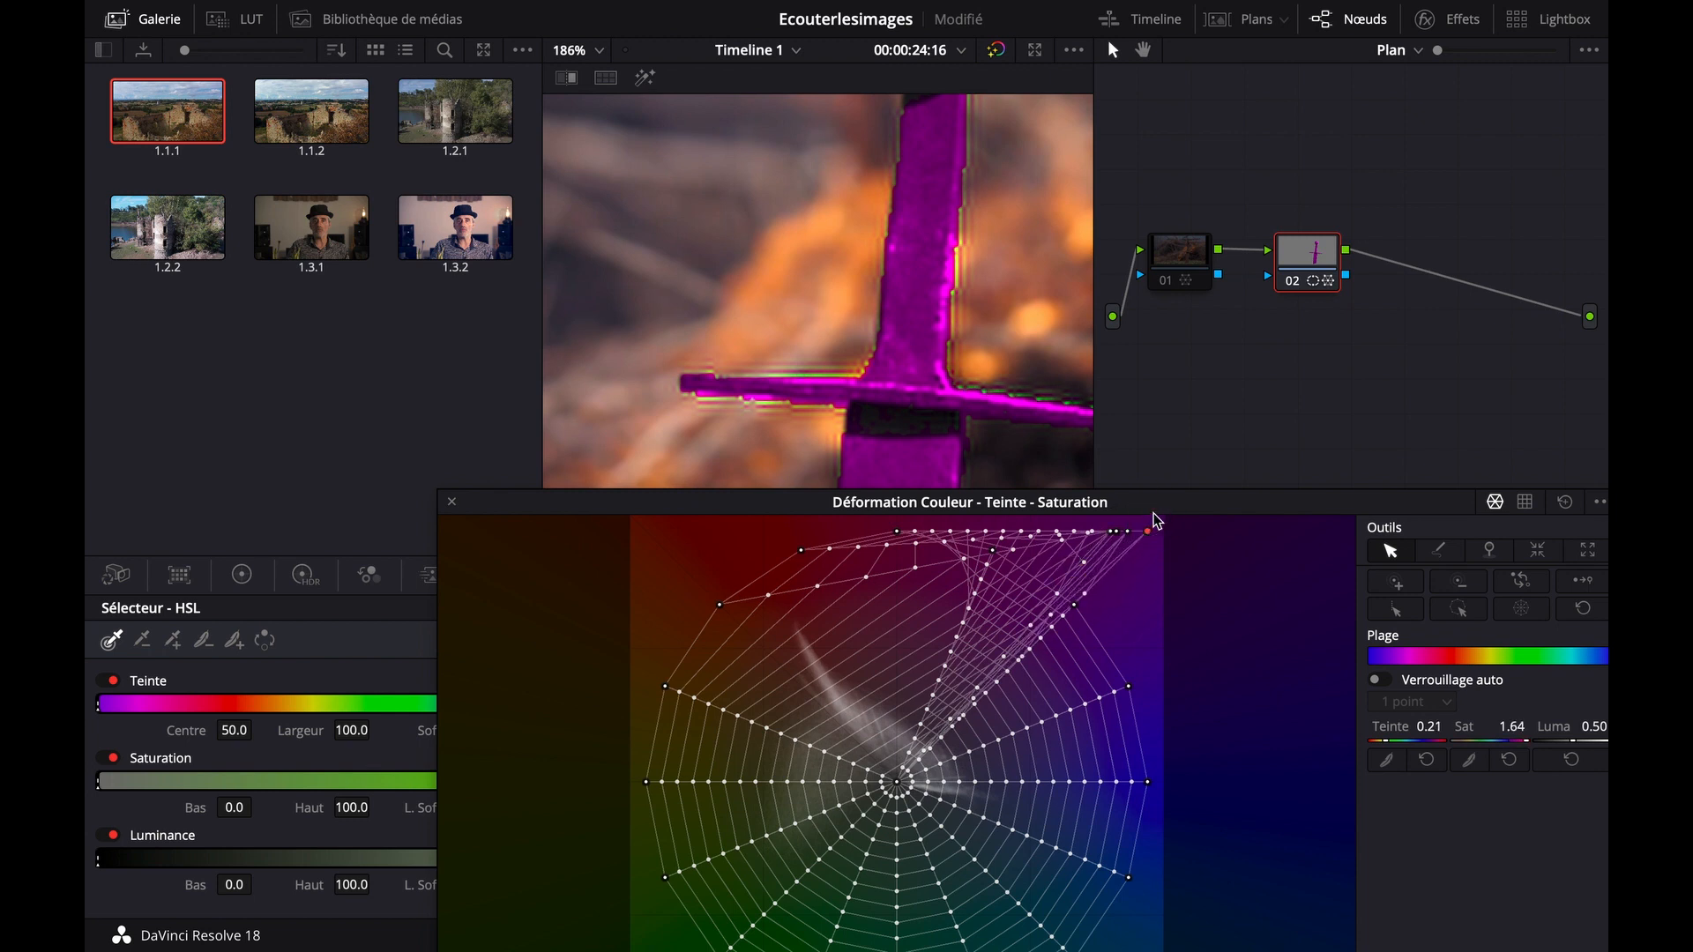
left_click(819, 378)
left_click_drag(1116, 538, 1148, 533)
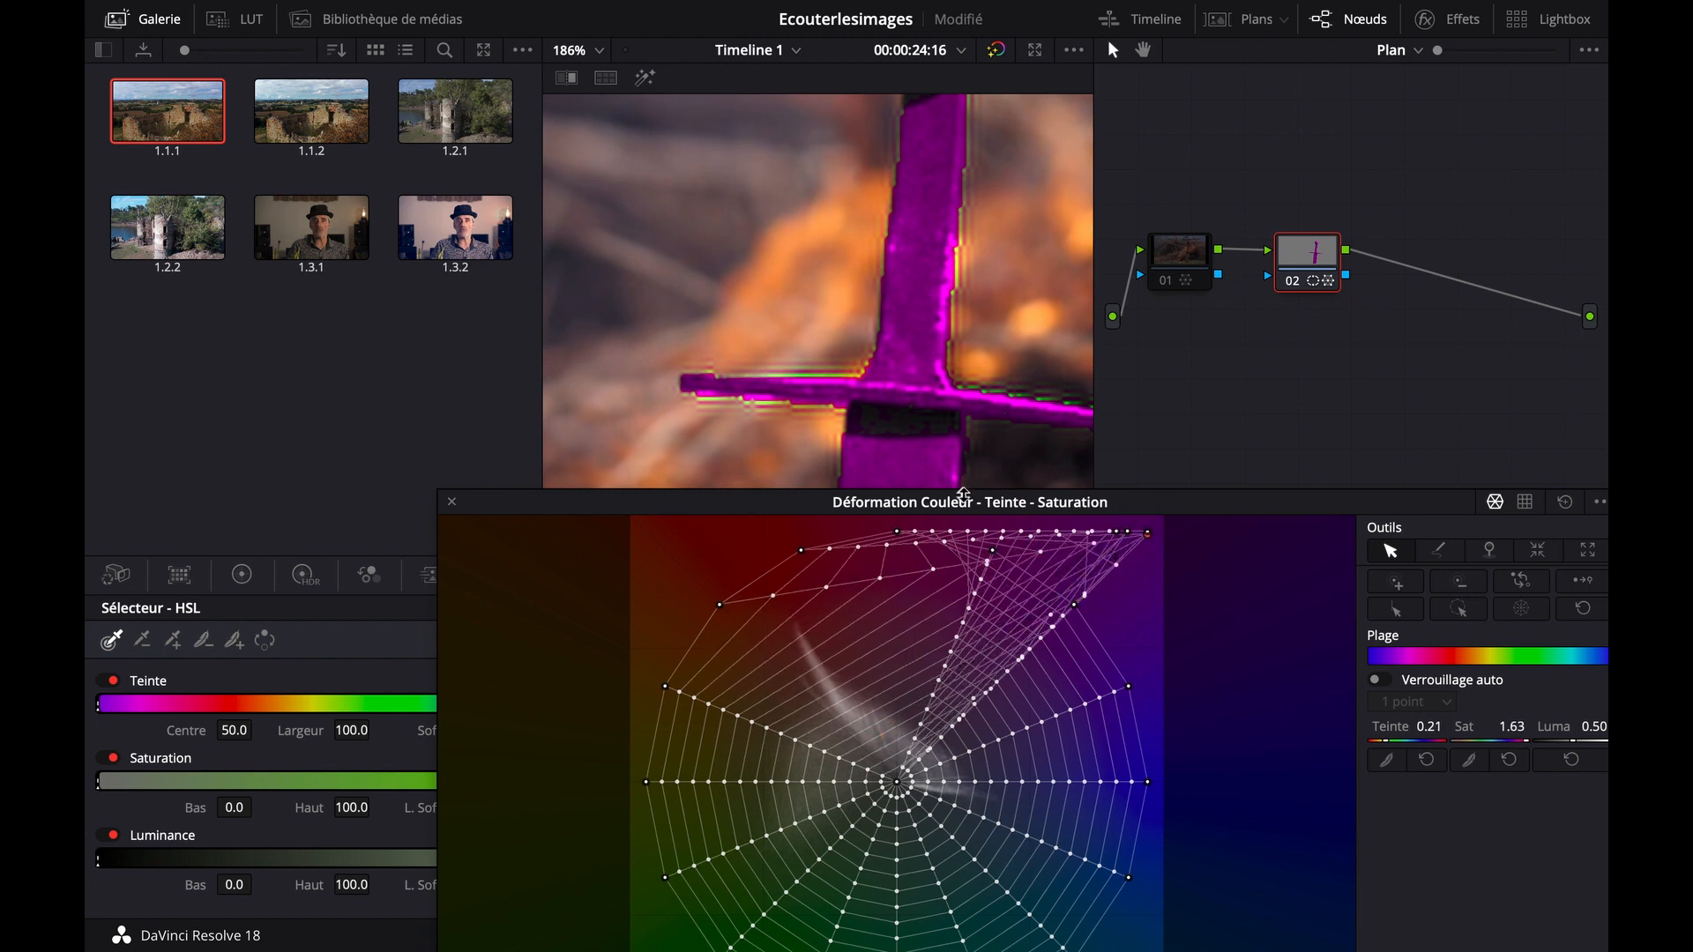
scroll(948, 362, "down", 10)
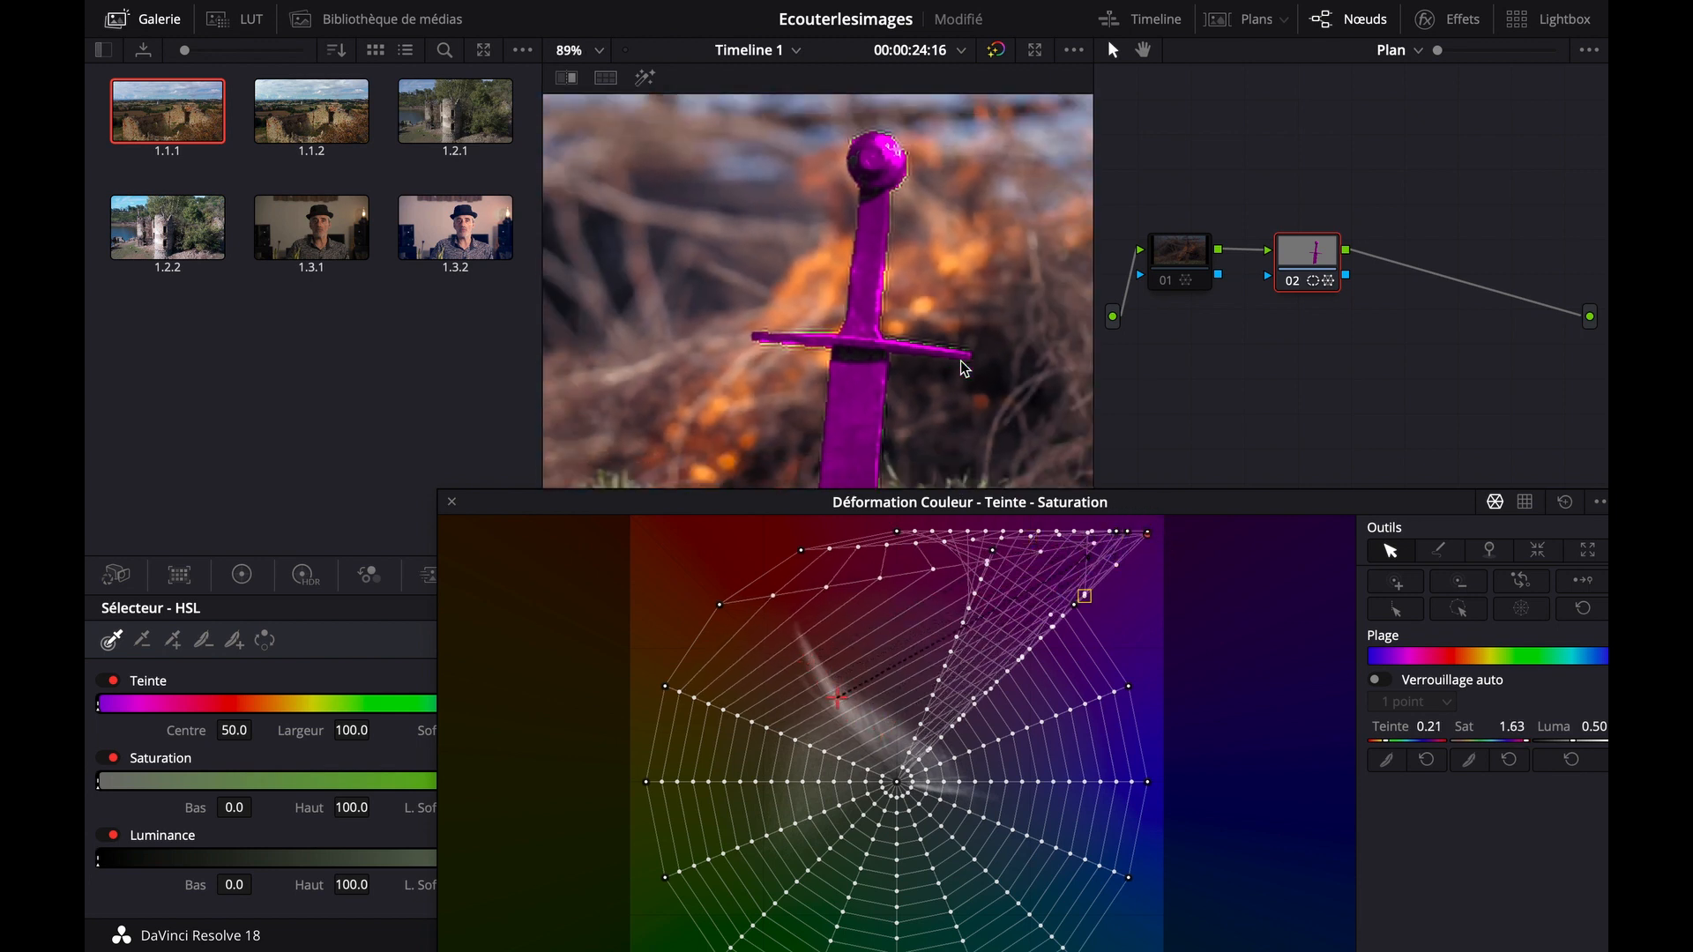
scroll(965, 369, "up", 1)
scroll(870, 204, "down", 2)
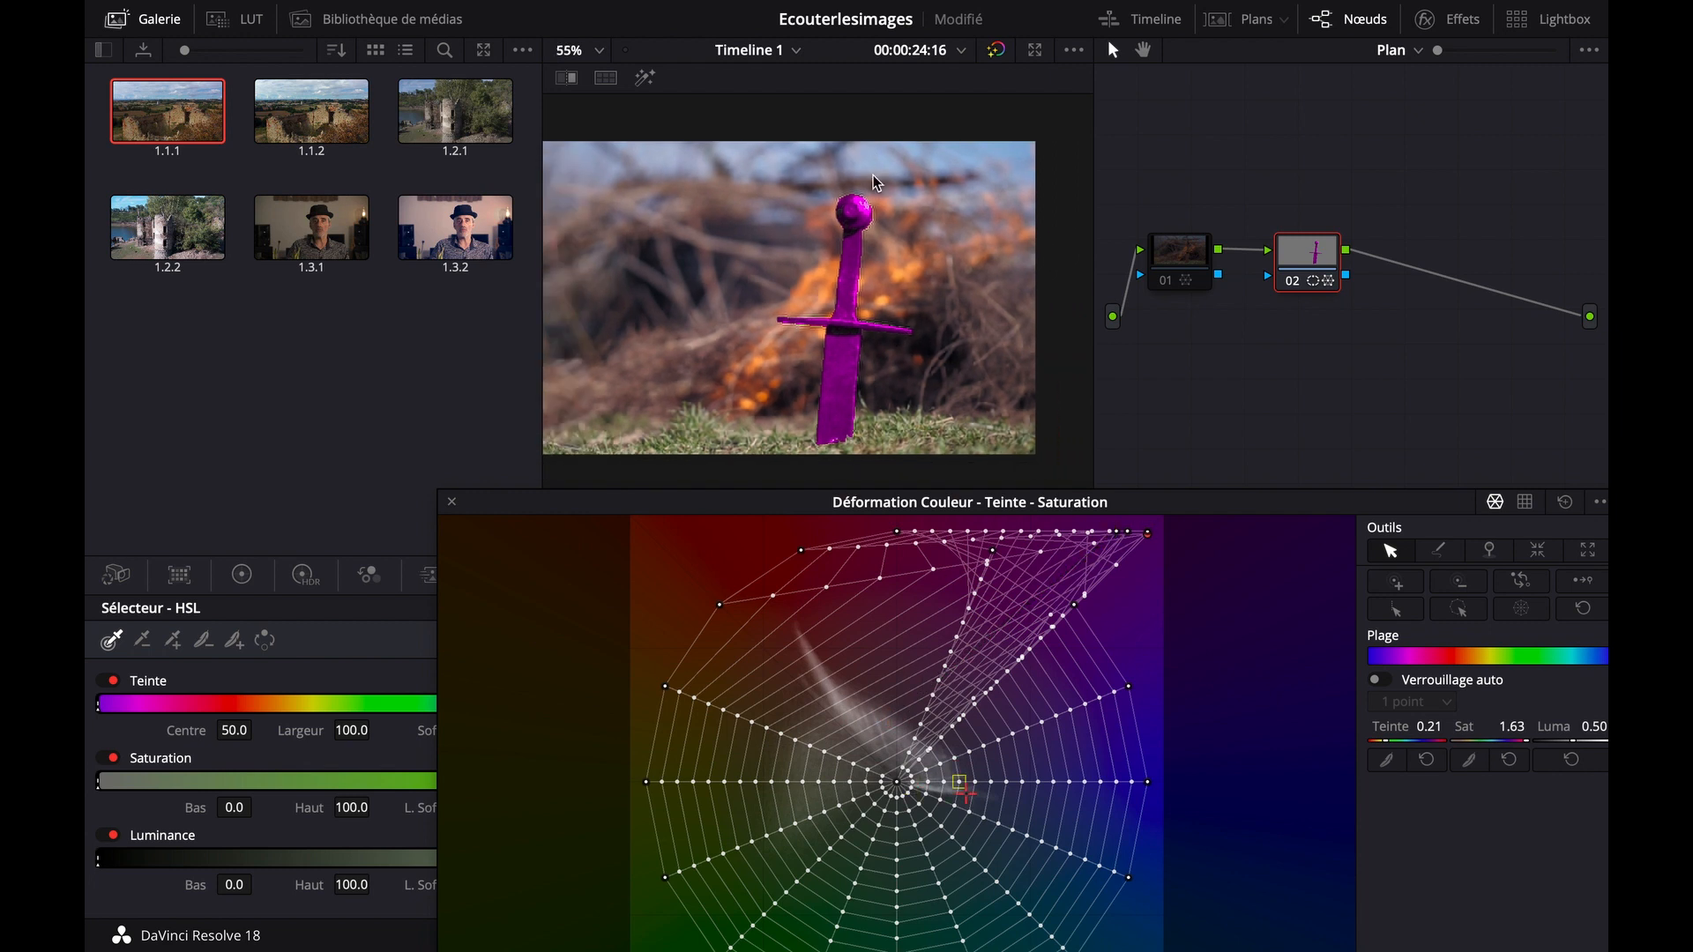
Try to pull the points sampled on the pommel's bright side into the same purple corner, about hue 0.21, saturation 1.64
scroll(870, 203, "up", 5)
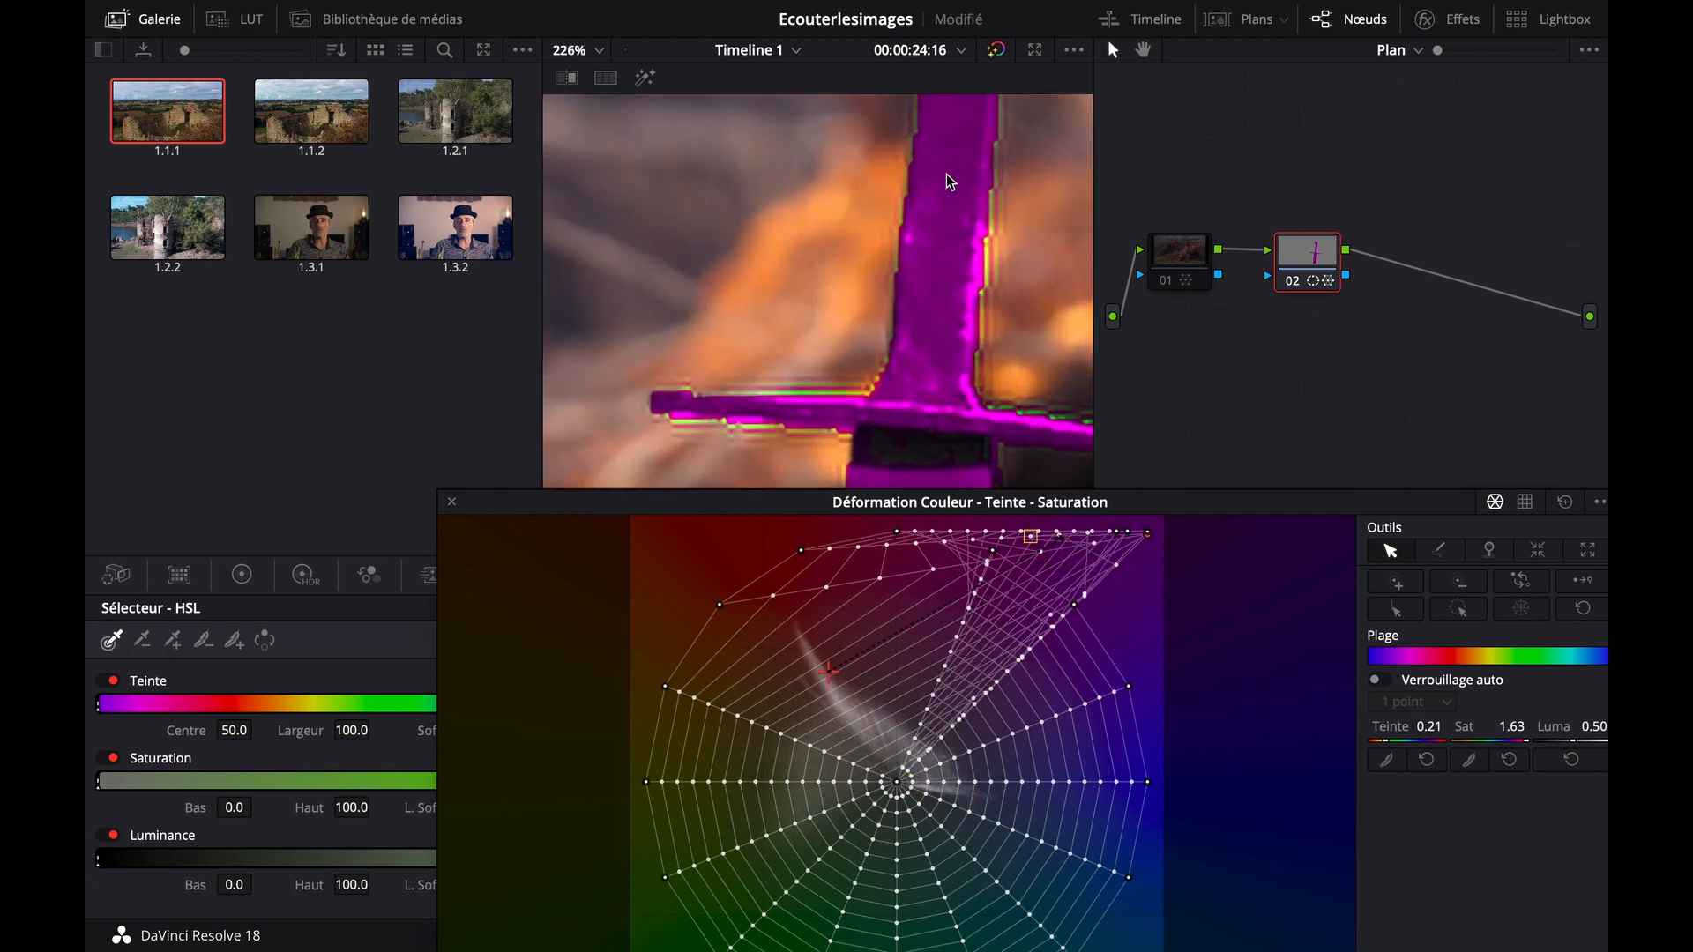
left_click_drag(818, 324, 756, 460)
left_click_drag(790, 359, 729, 514)
left_click_drag(833, 311, 806, 364)
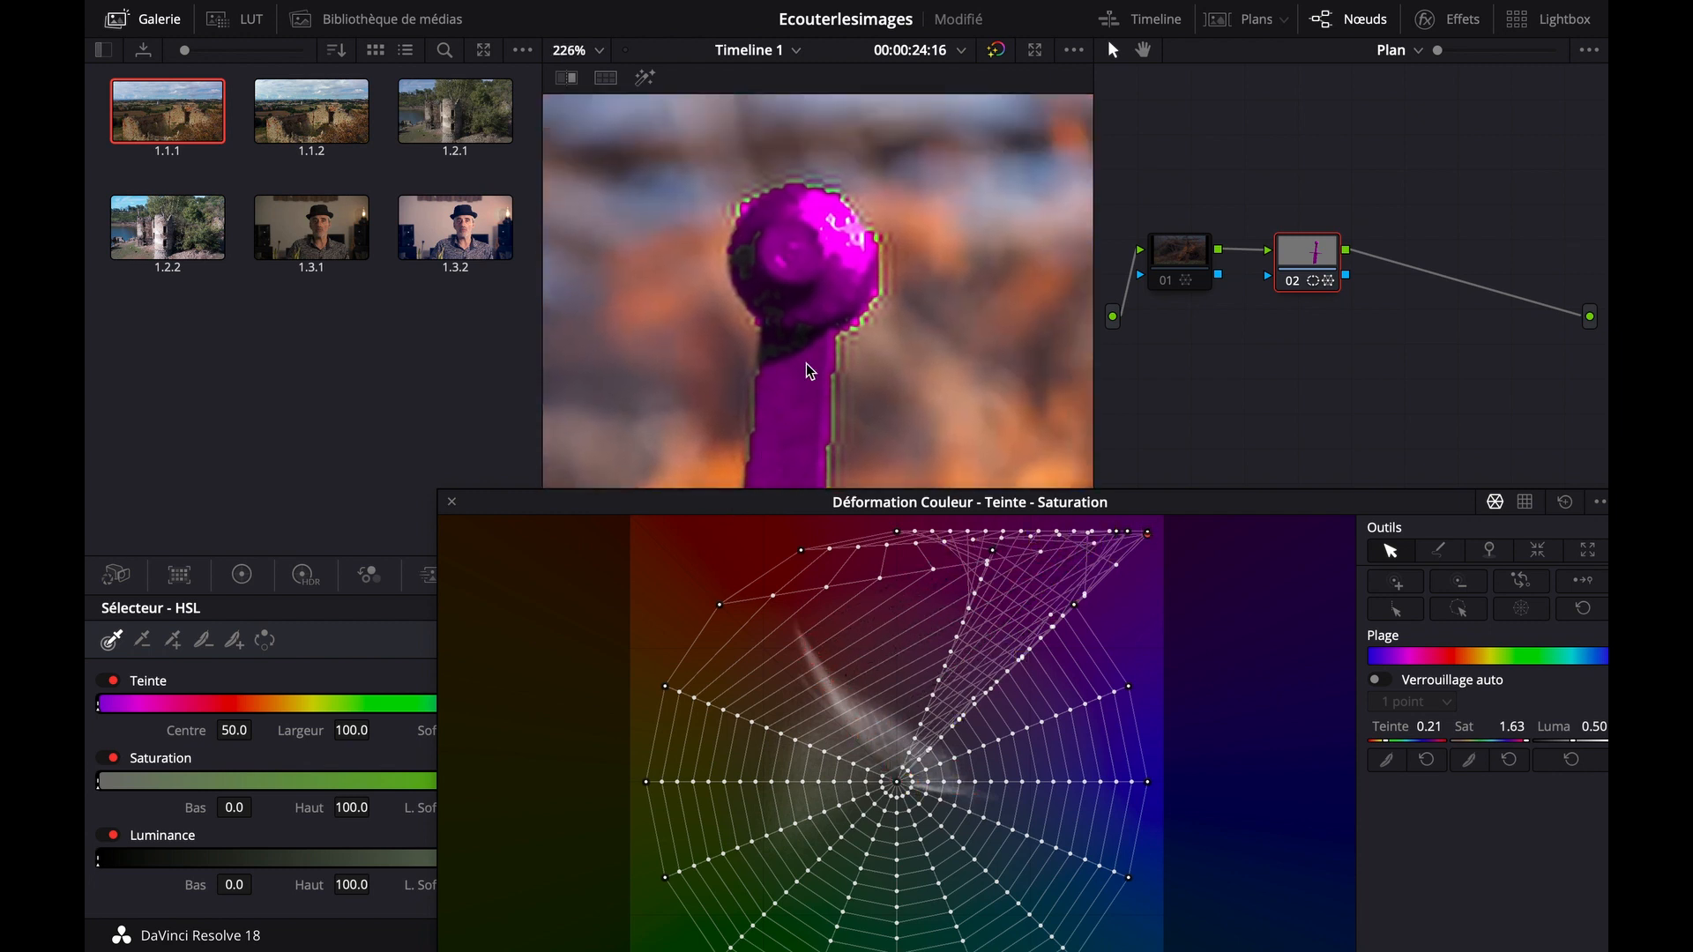
left_click(834, 228)
left_click_drag(959, 722, 1148, 534)
left_click(865, 246)
left_click(864, 234)
left_click_drag(899, 787, 1153, 533)
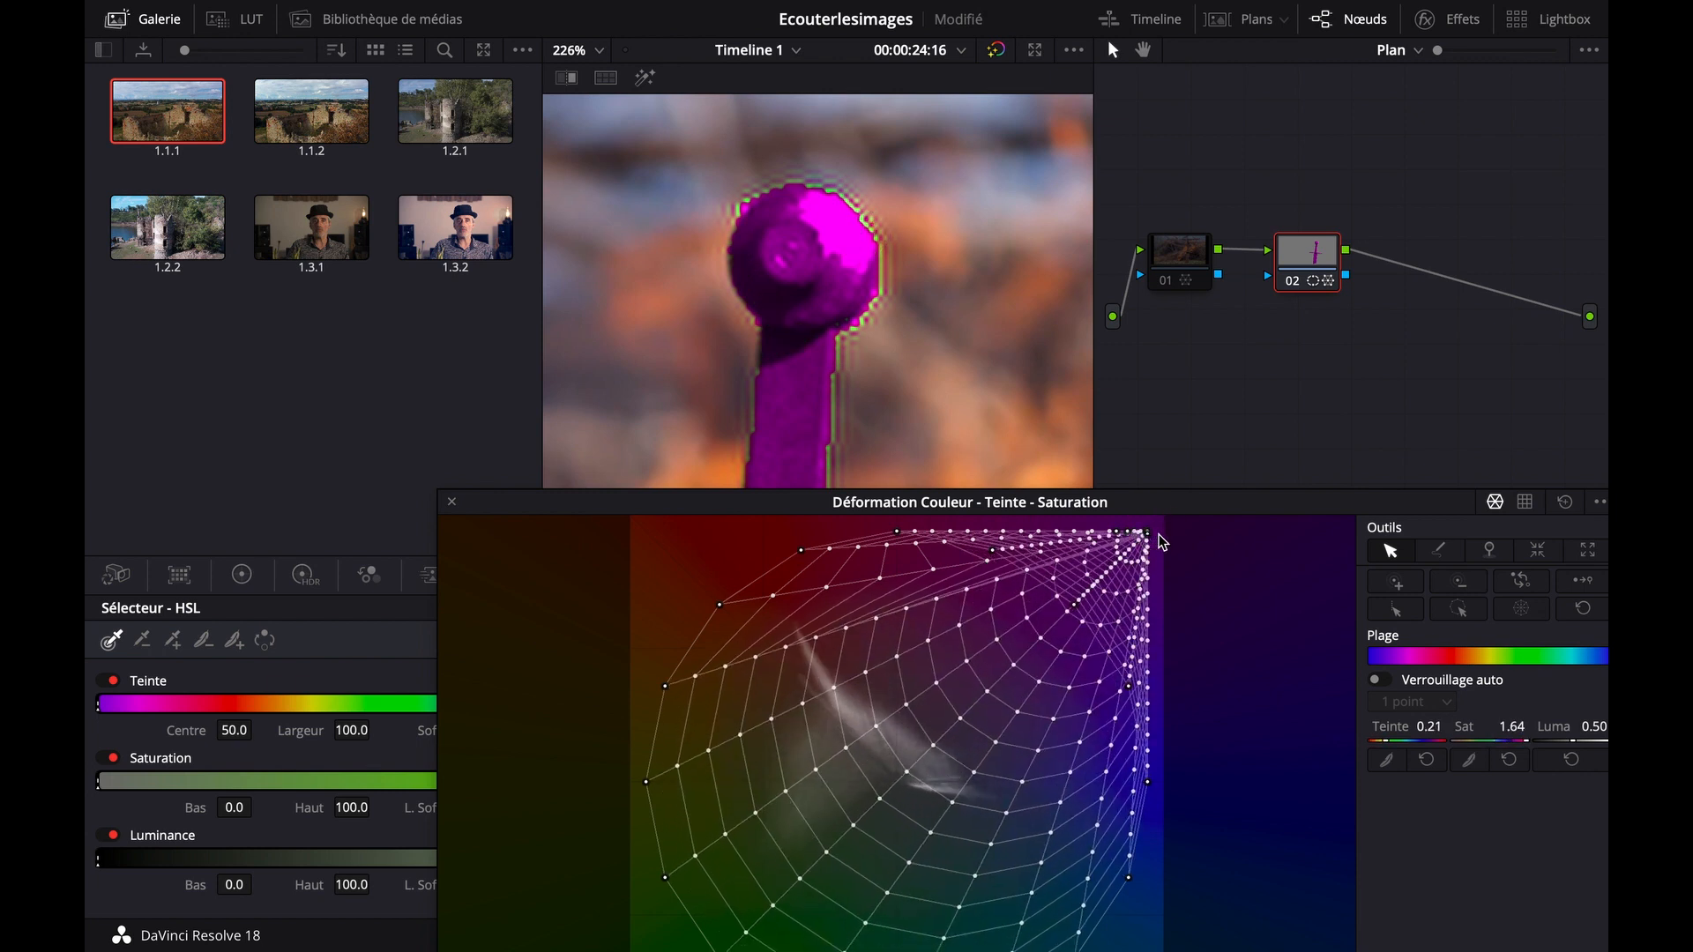
Play the clip with the whole sword in view to check the purple recolouring against the flames
scroll(877, 310, "down", 4)
scroll(876, 311, "down", 6)
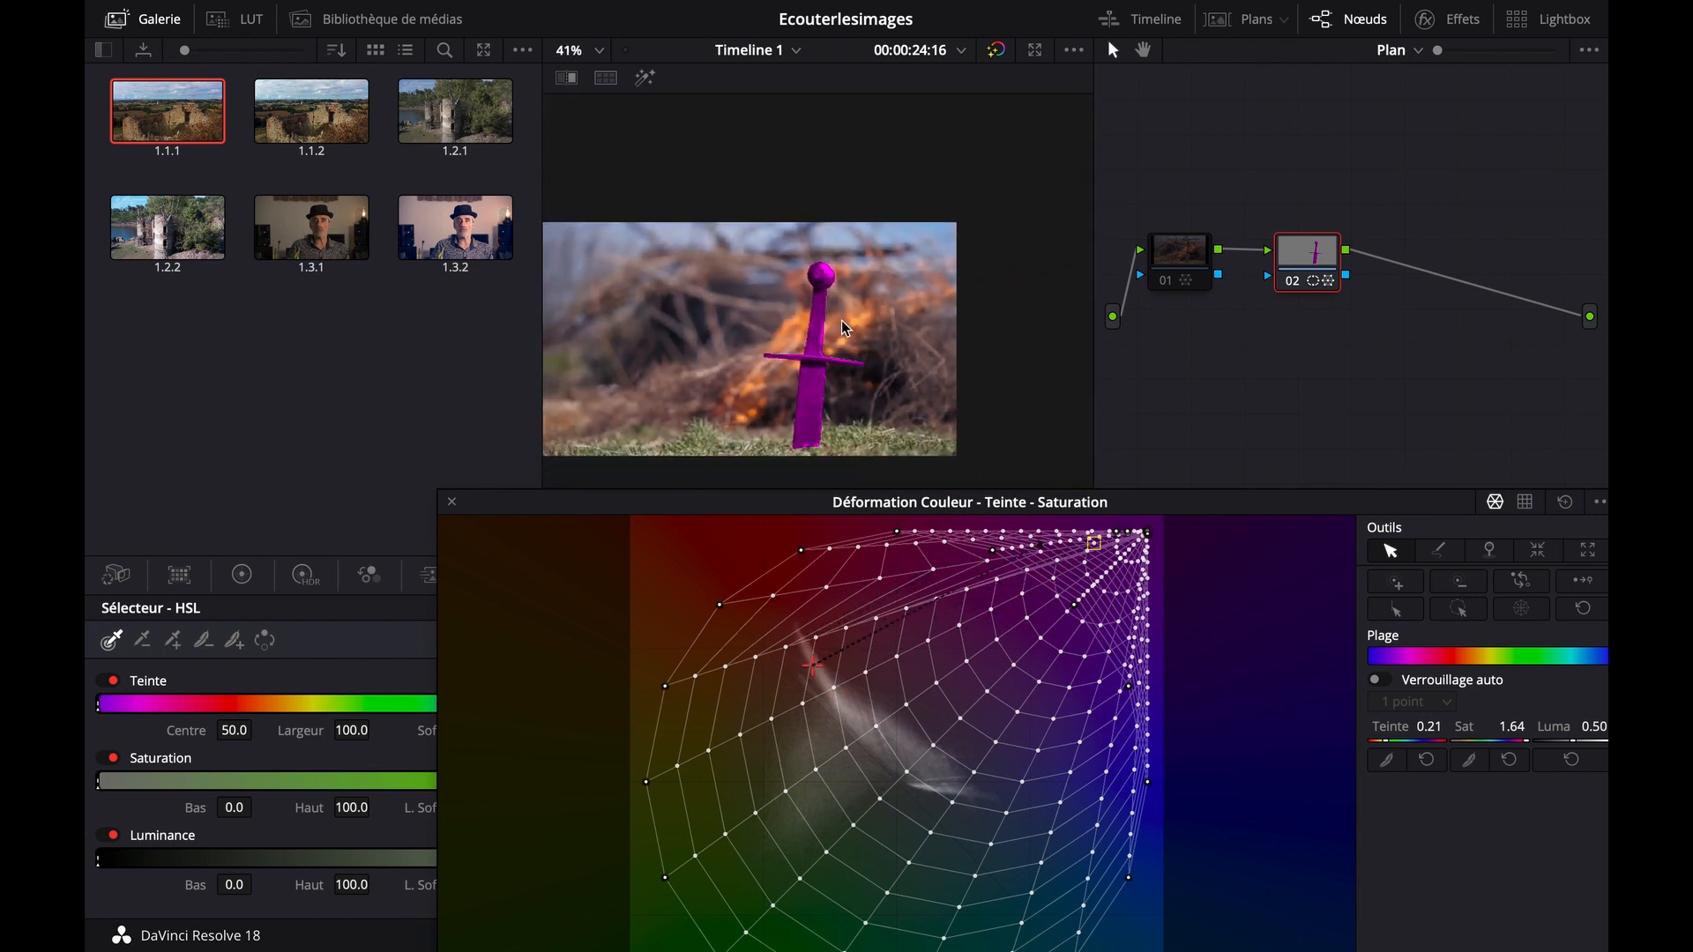
scroll(835, 323, "up", 2)
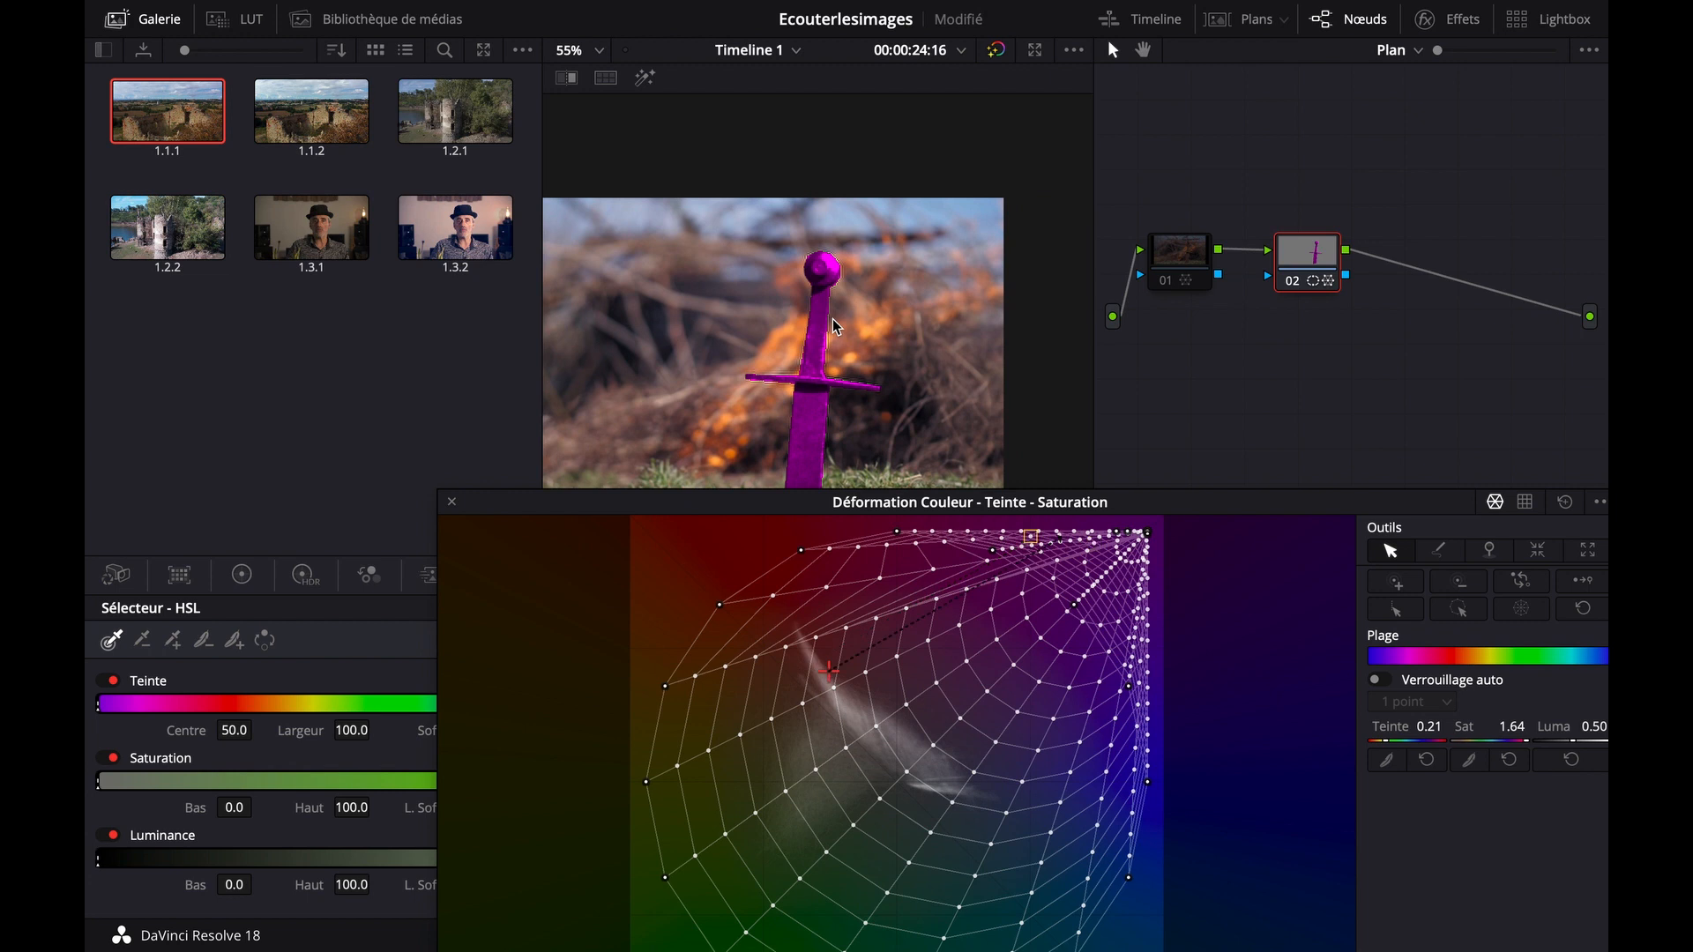
left_click_drag(832, 319, 828, 274)
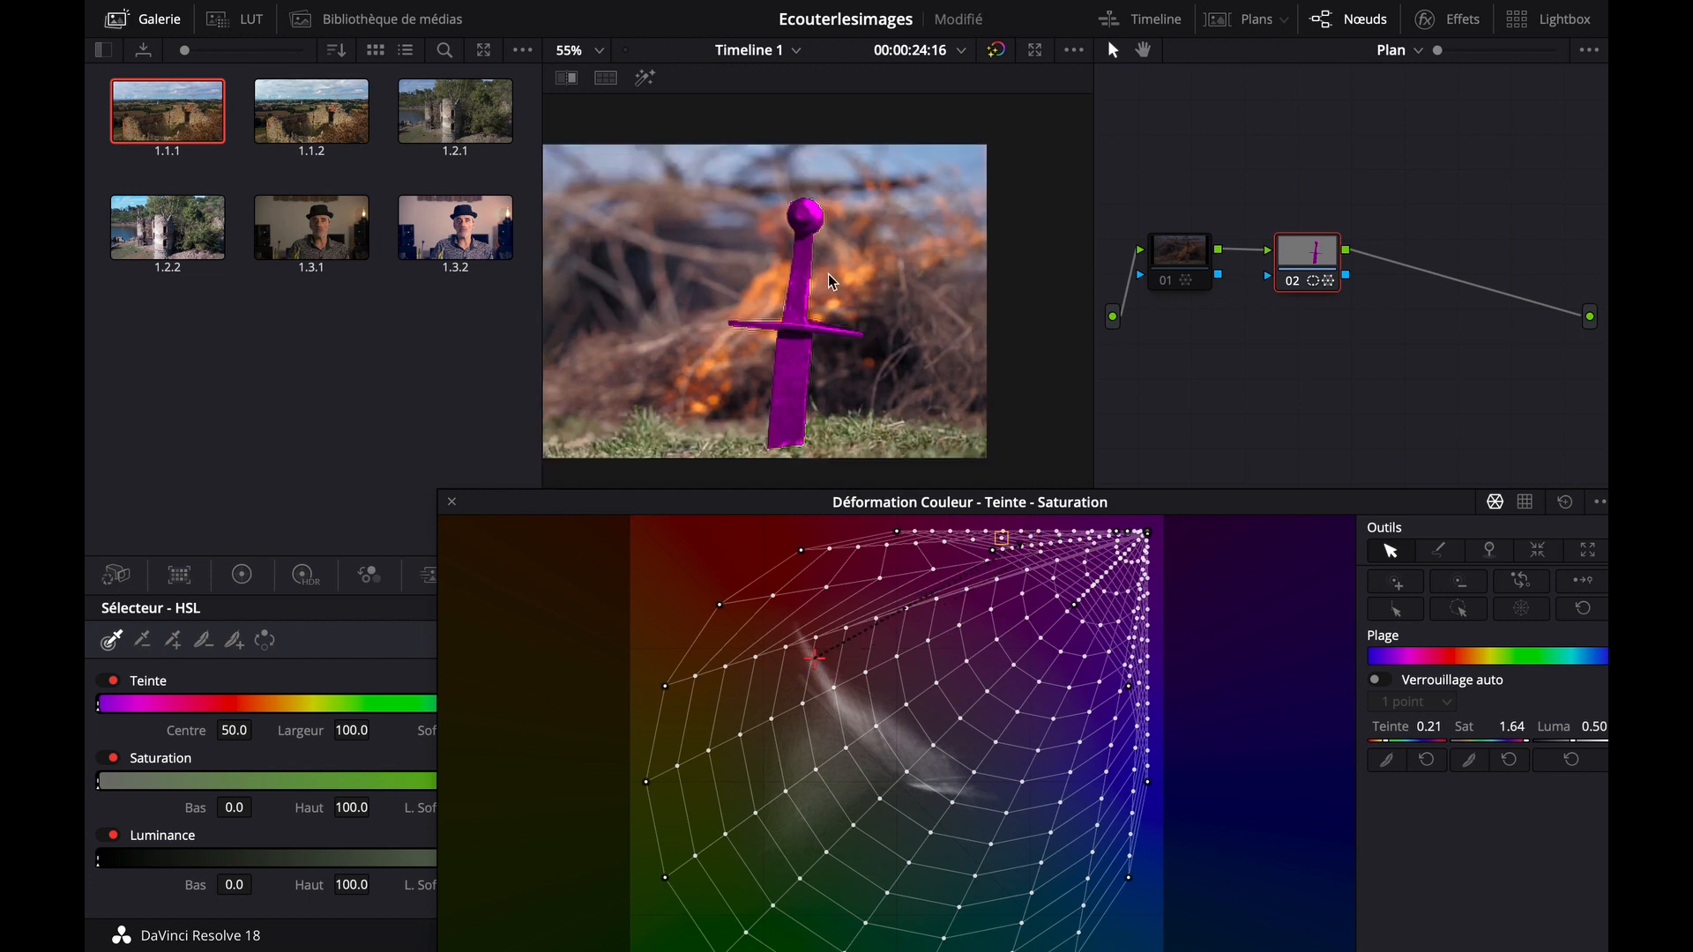
key("space")
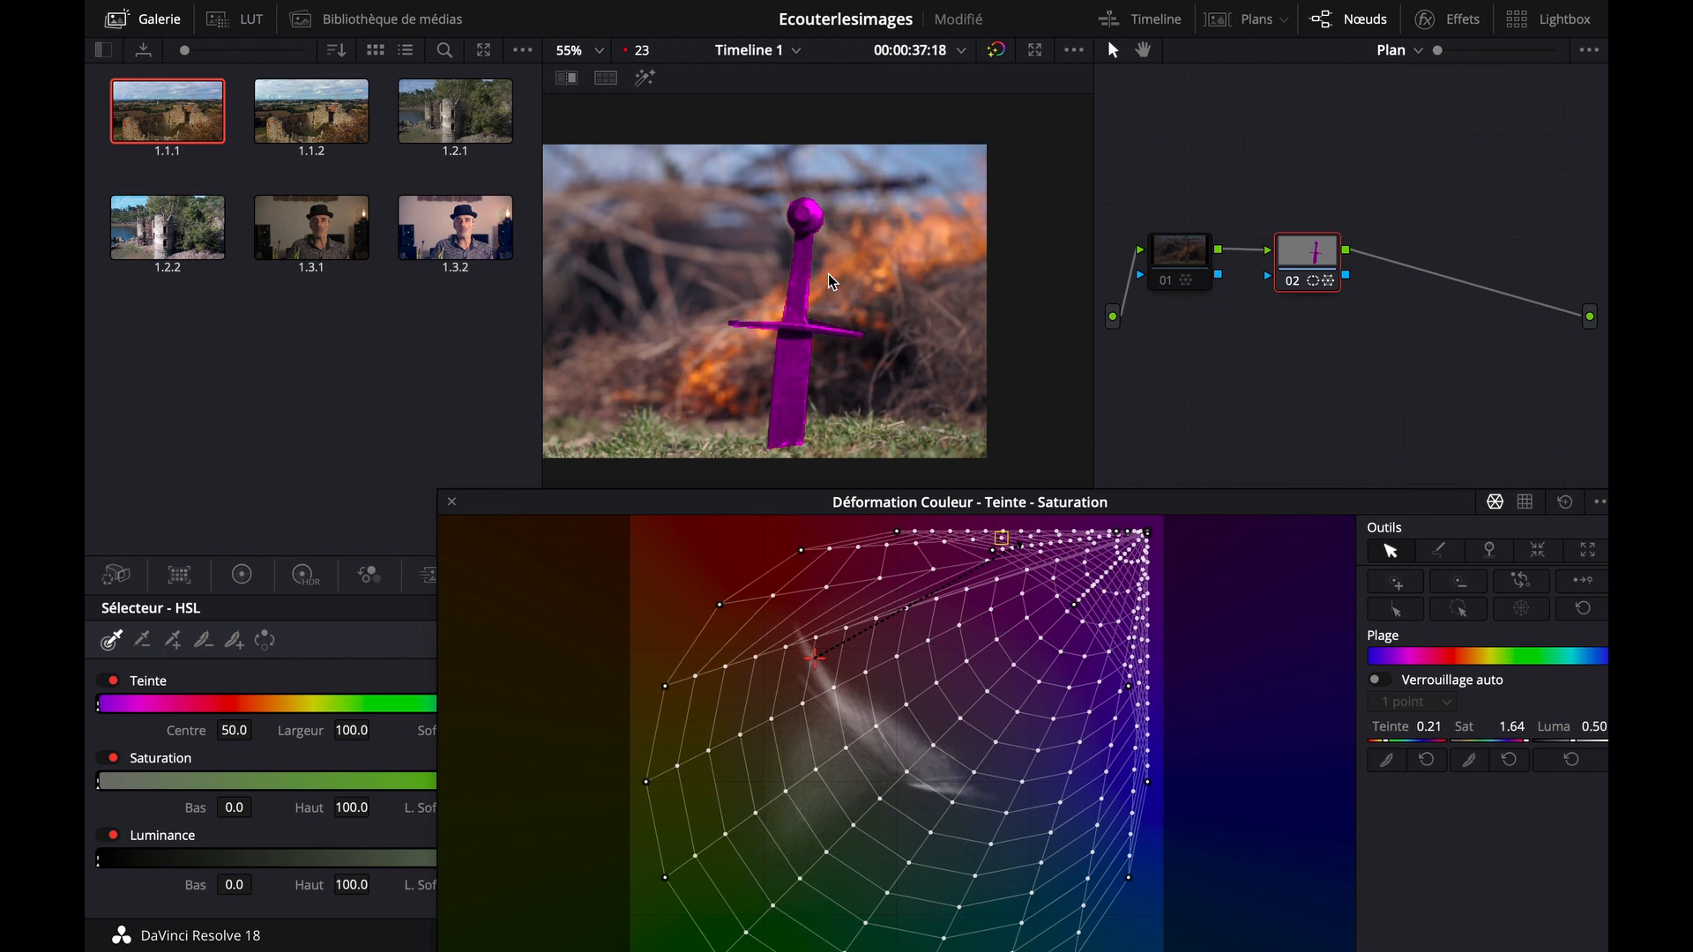
key("space")
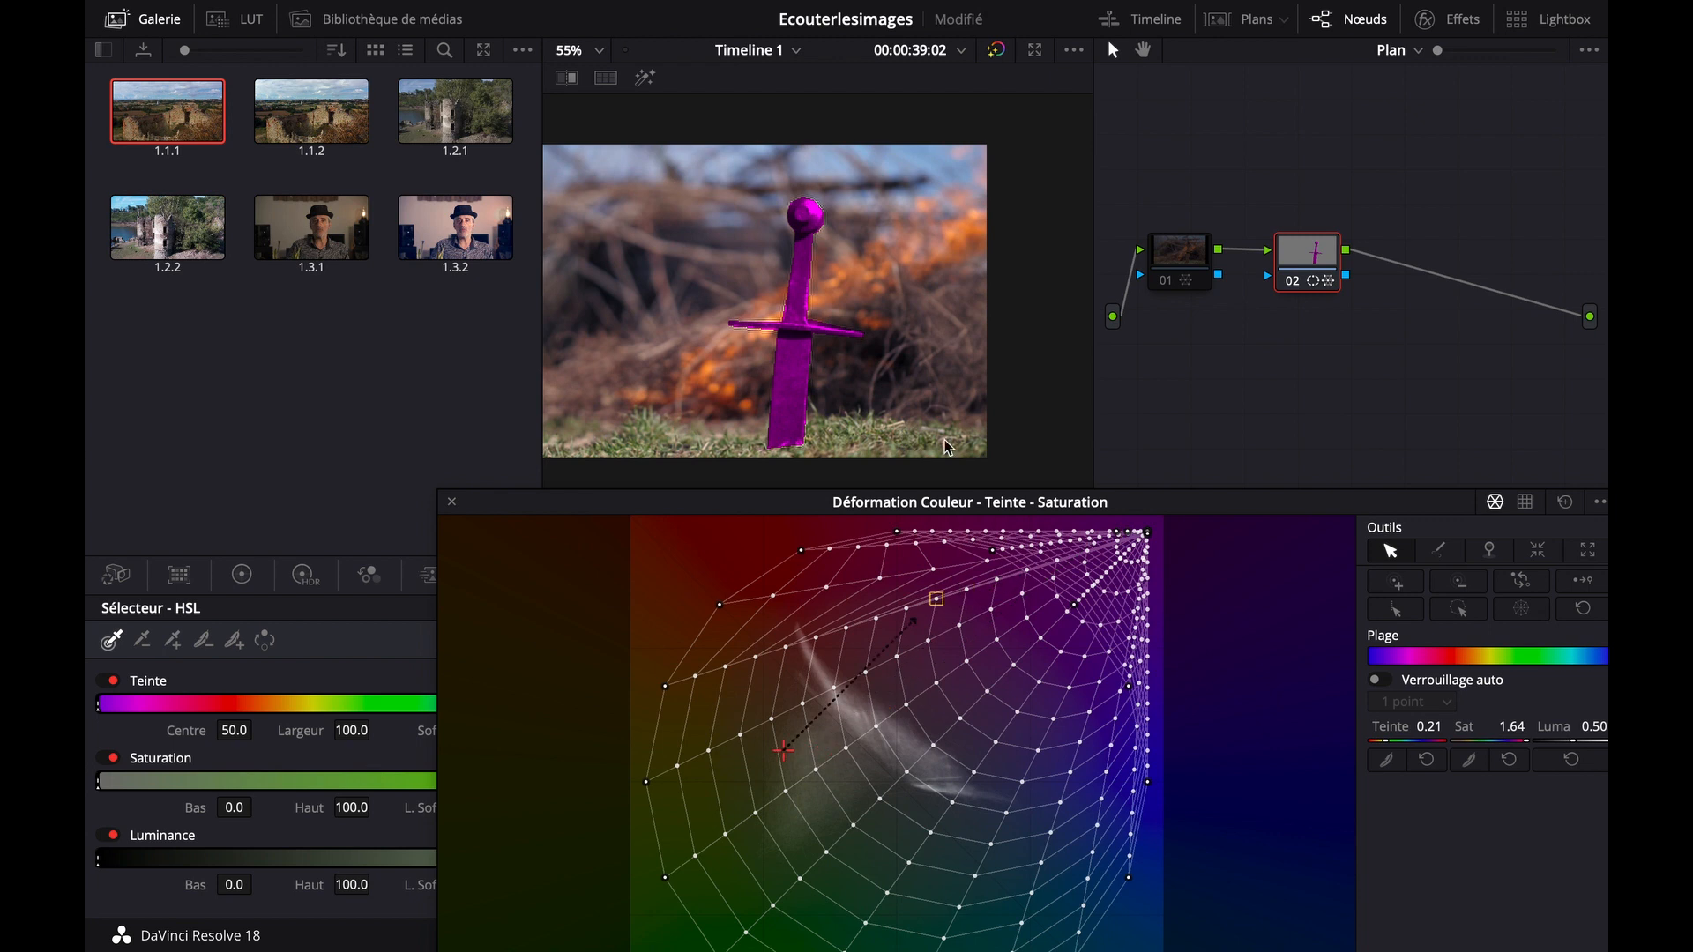
Reset the warper mesh with its floating window clear of the sword, and sample the blade's colour
left_click_drag(1010, 514, 979, 501)
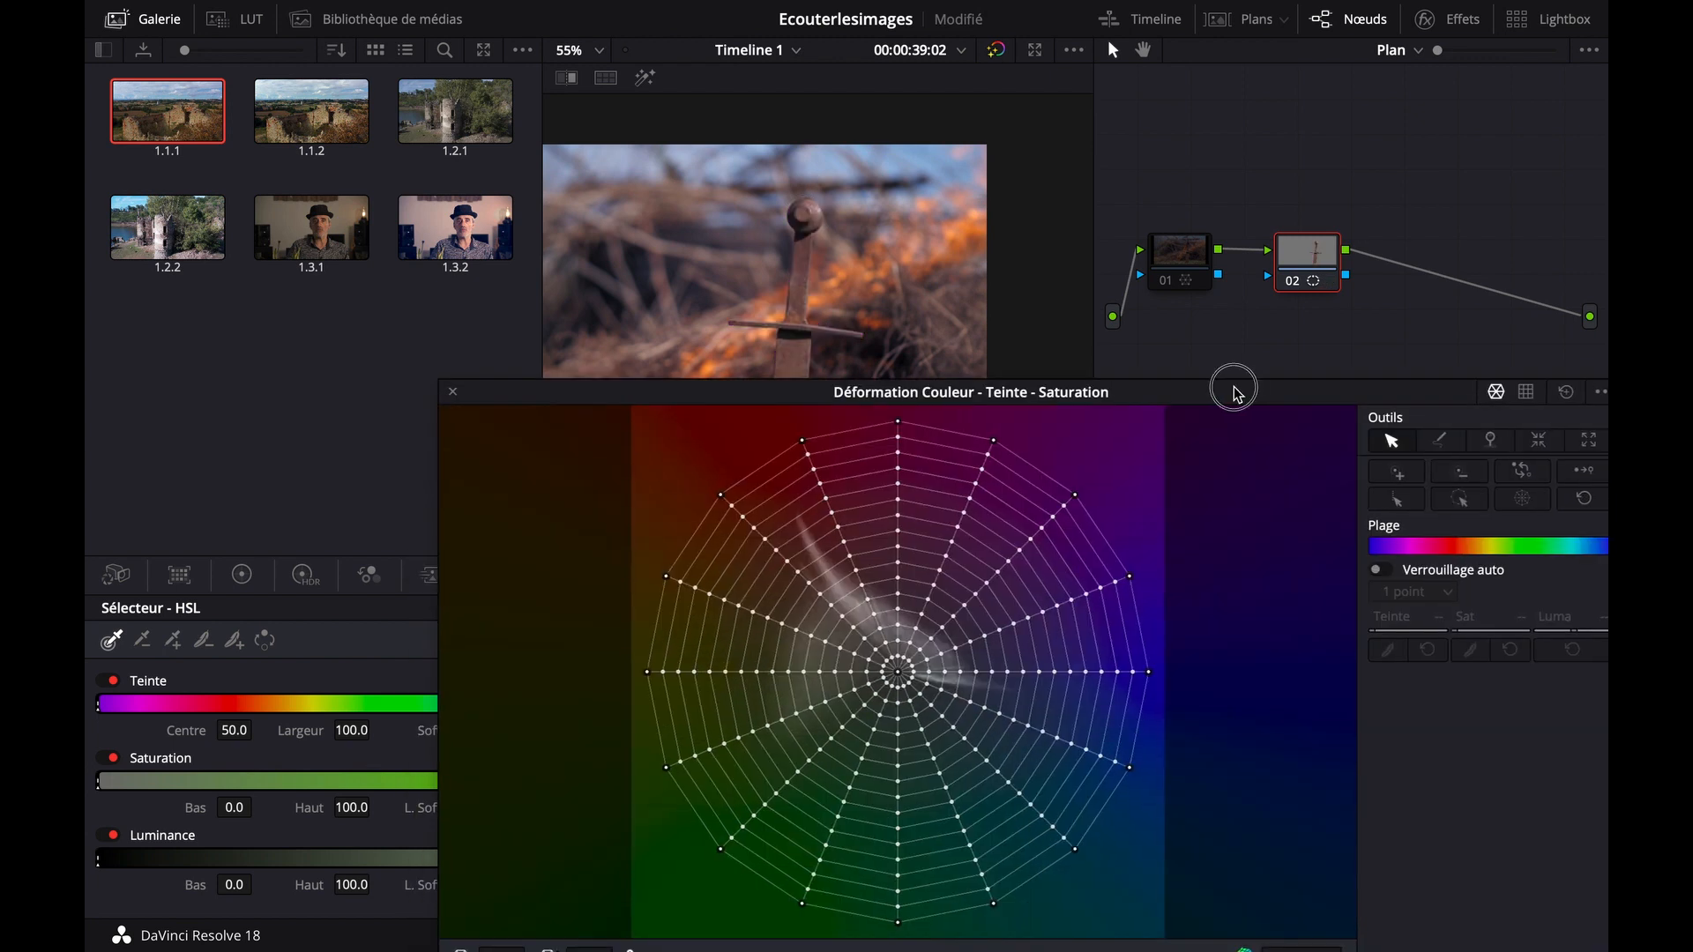
left_click_drag(1220, 388, 1177, 403)
mouse_move(1177, 402)
left_mouse_down()
mouse_move(1096, 502)
mouse_move(1120, 488)
left_mouse_up()
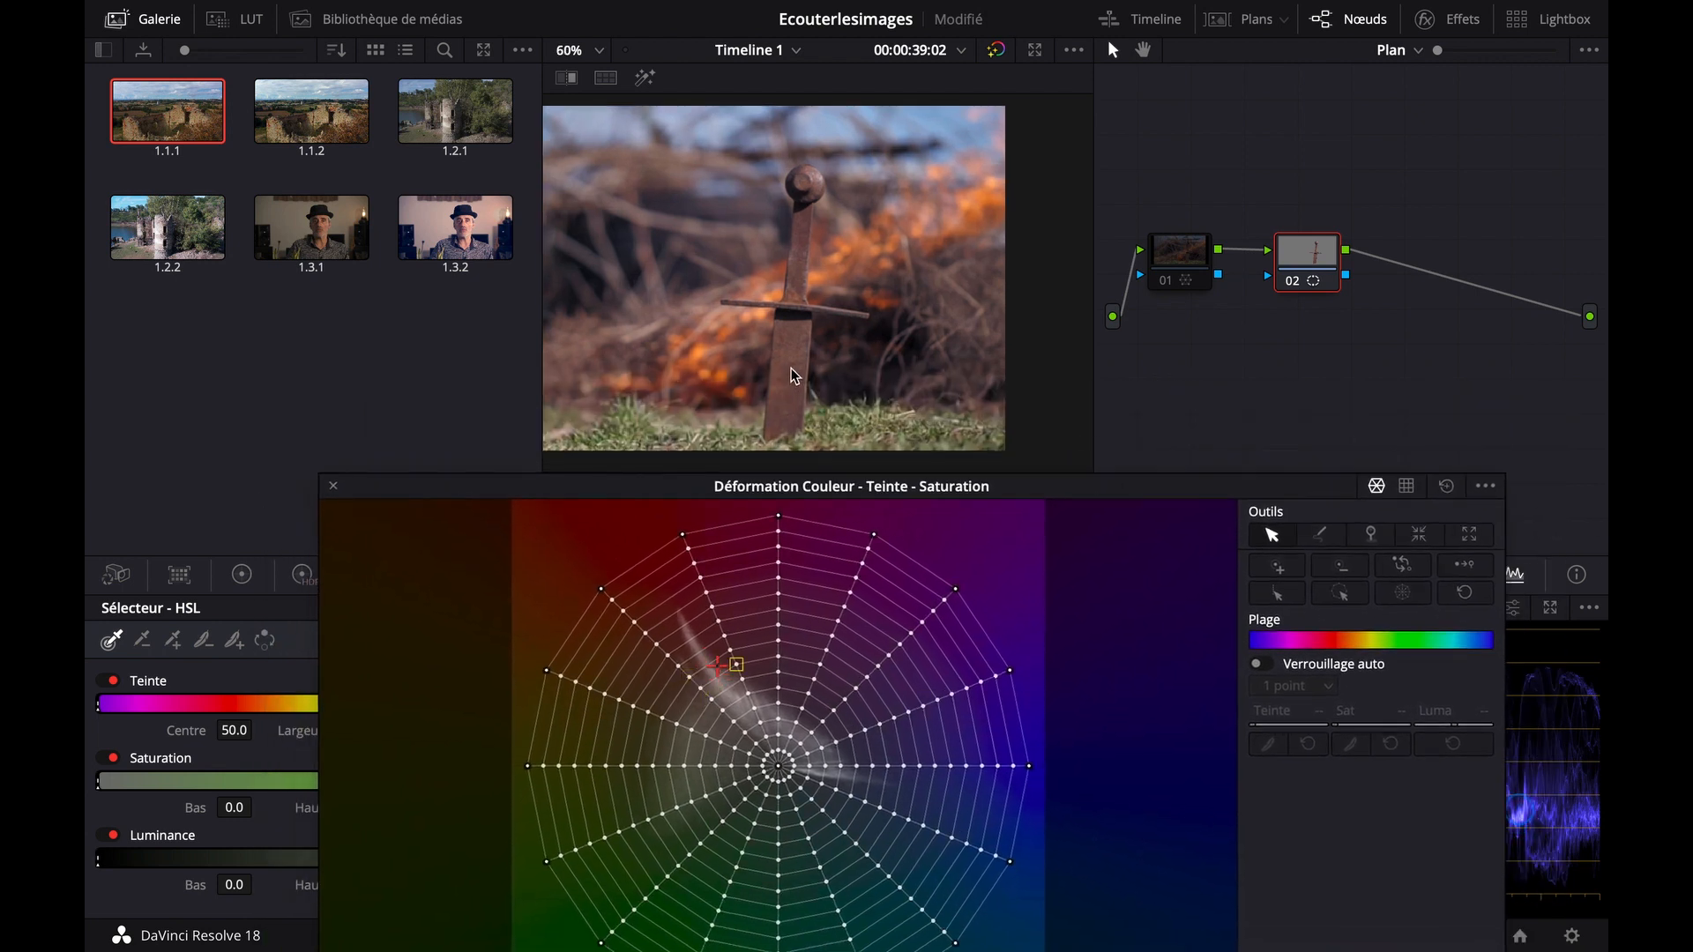
left_click(794, 378)
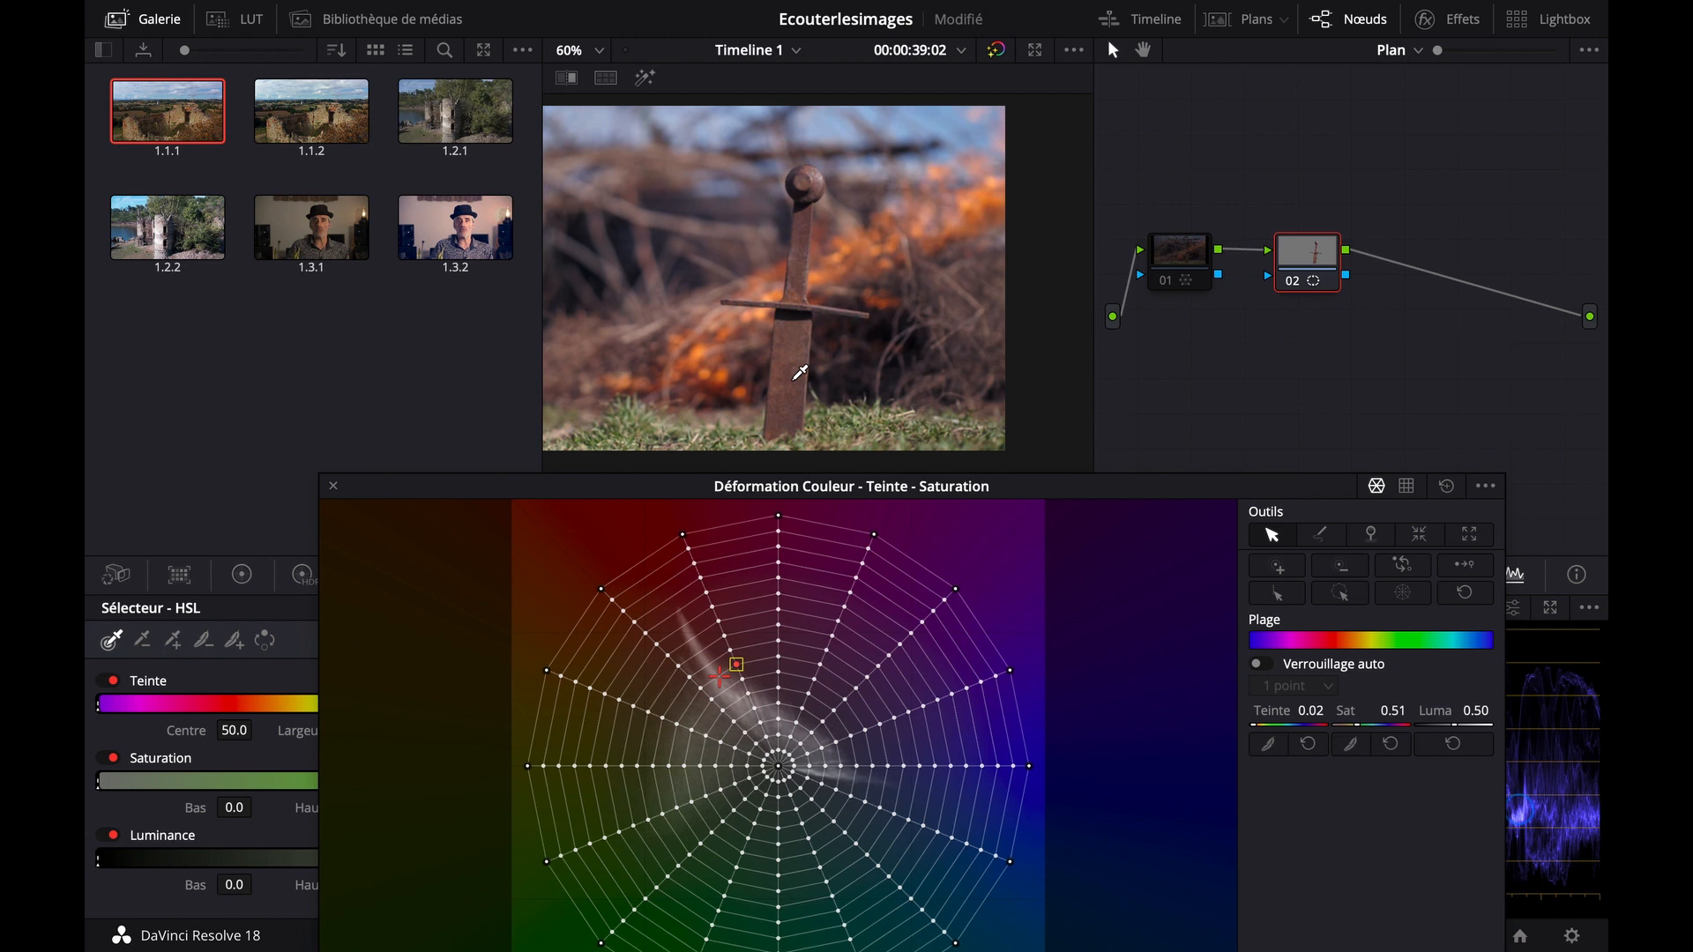
Pull the blade's sampled point out to red, about hue 0.01, saturation 0.88, and the pommel's sampled point toward orange, about hue 0.88, saturation 0.37
left_click_drag(737, 663, 694, 607)
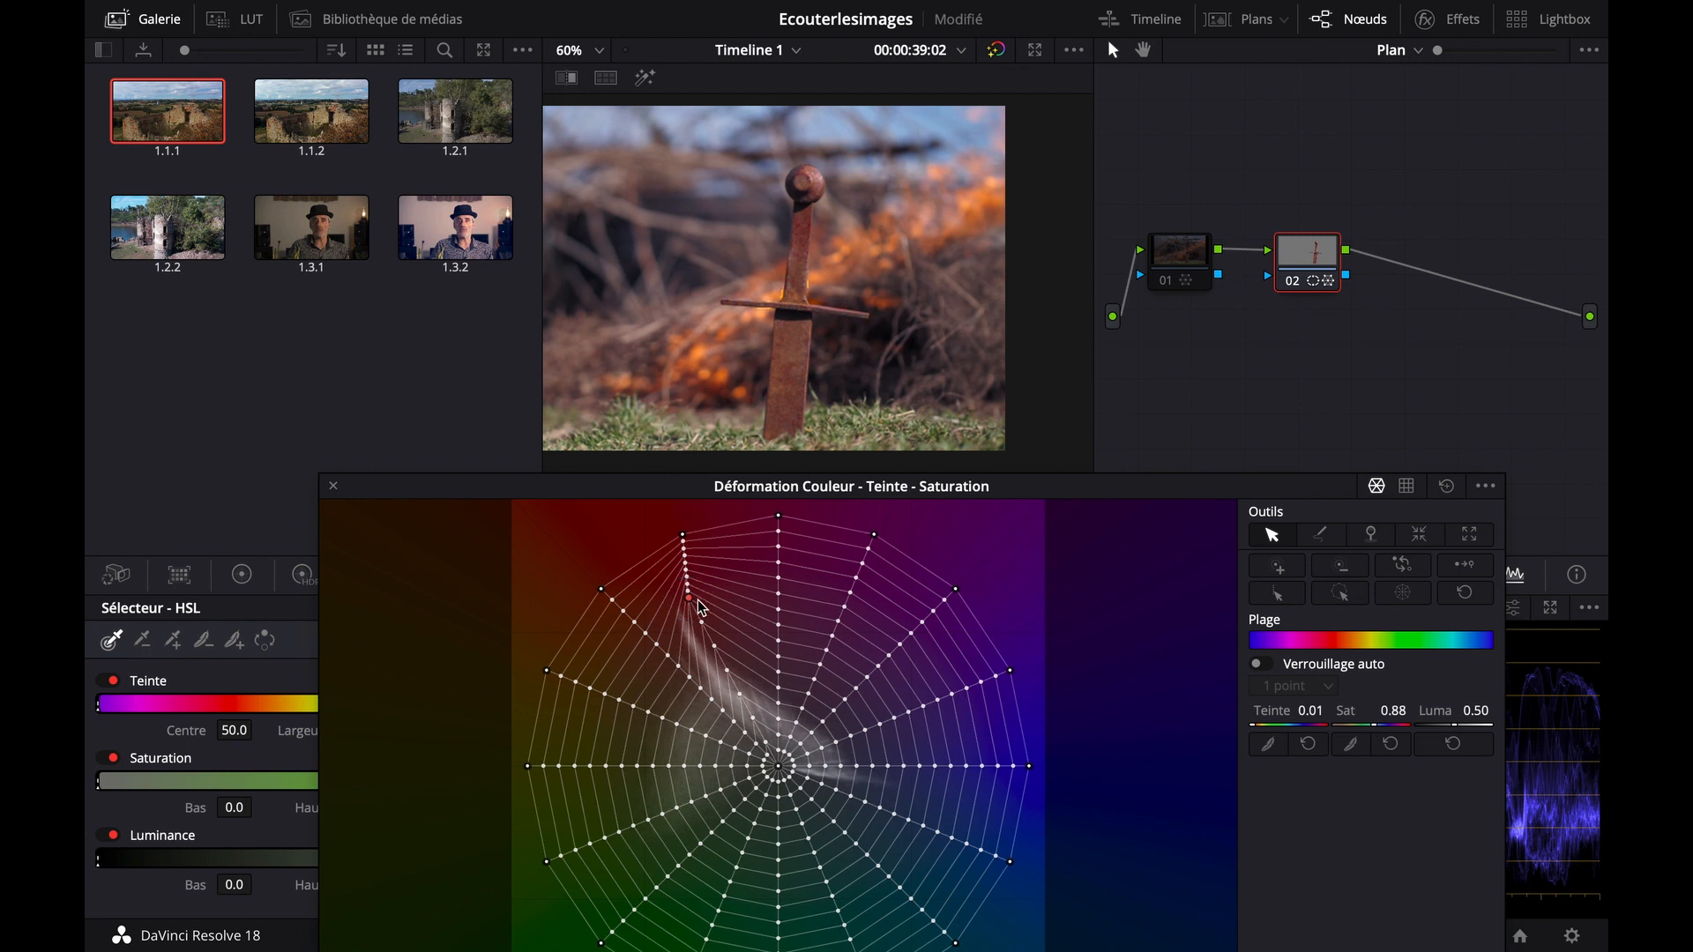
left_click(791, 321)
scroll(792, 339, "up", 3)
scroll(797, 281, "up", 8)
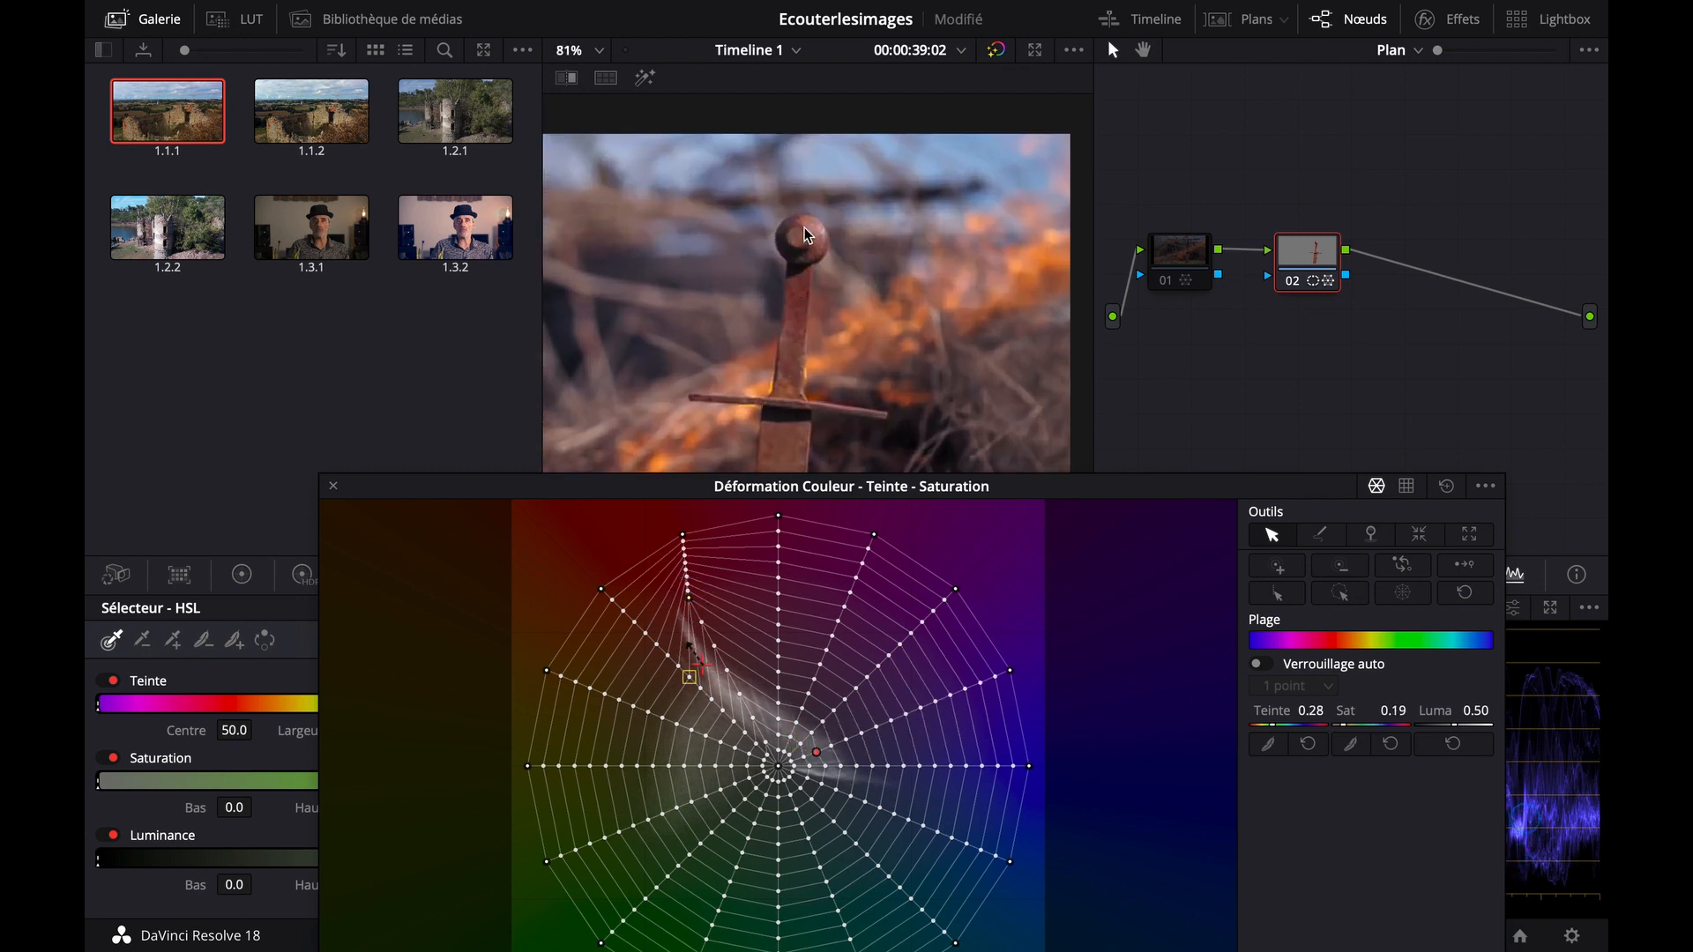
left_click(811, 178)
left_click_drag(742, 704, 703, 752)
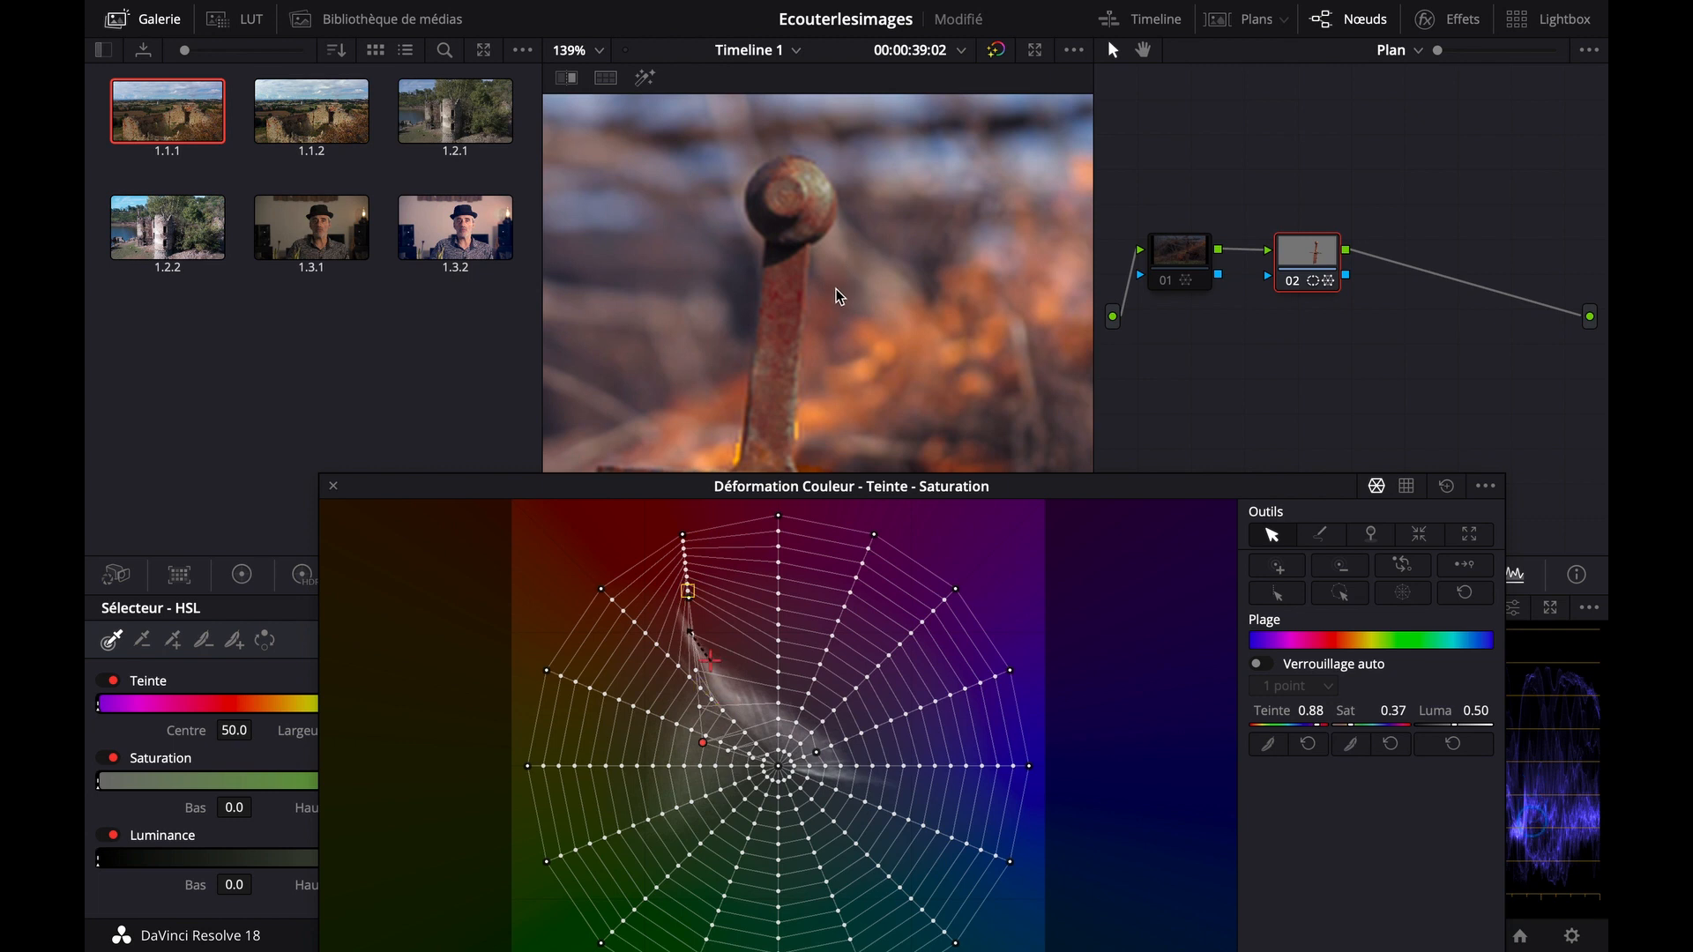
Sample the colour at the guard's left end and shift its mesh point toward orange-red, about hue 0.95, saturation 0.64
scroll(838, 296, "down", 6)
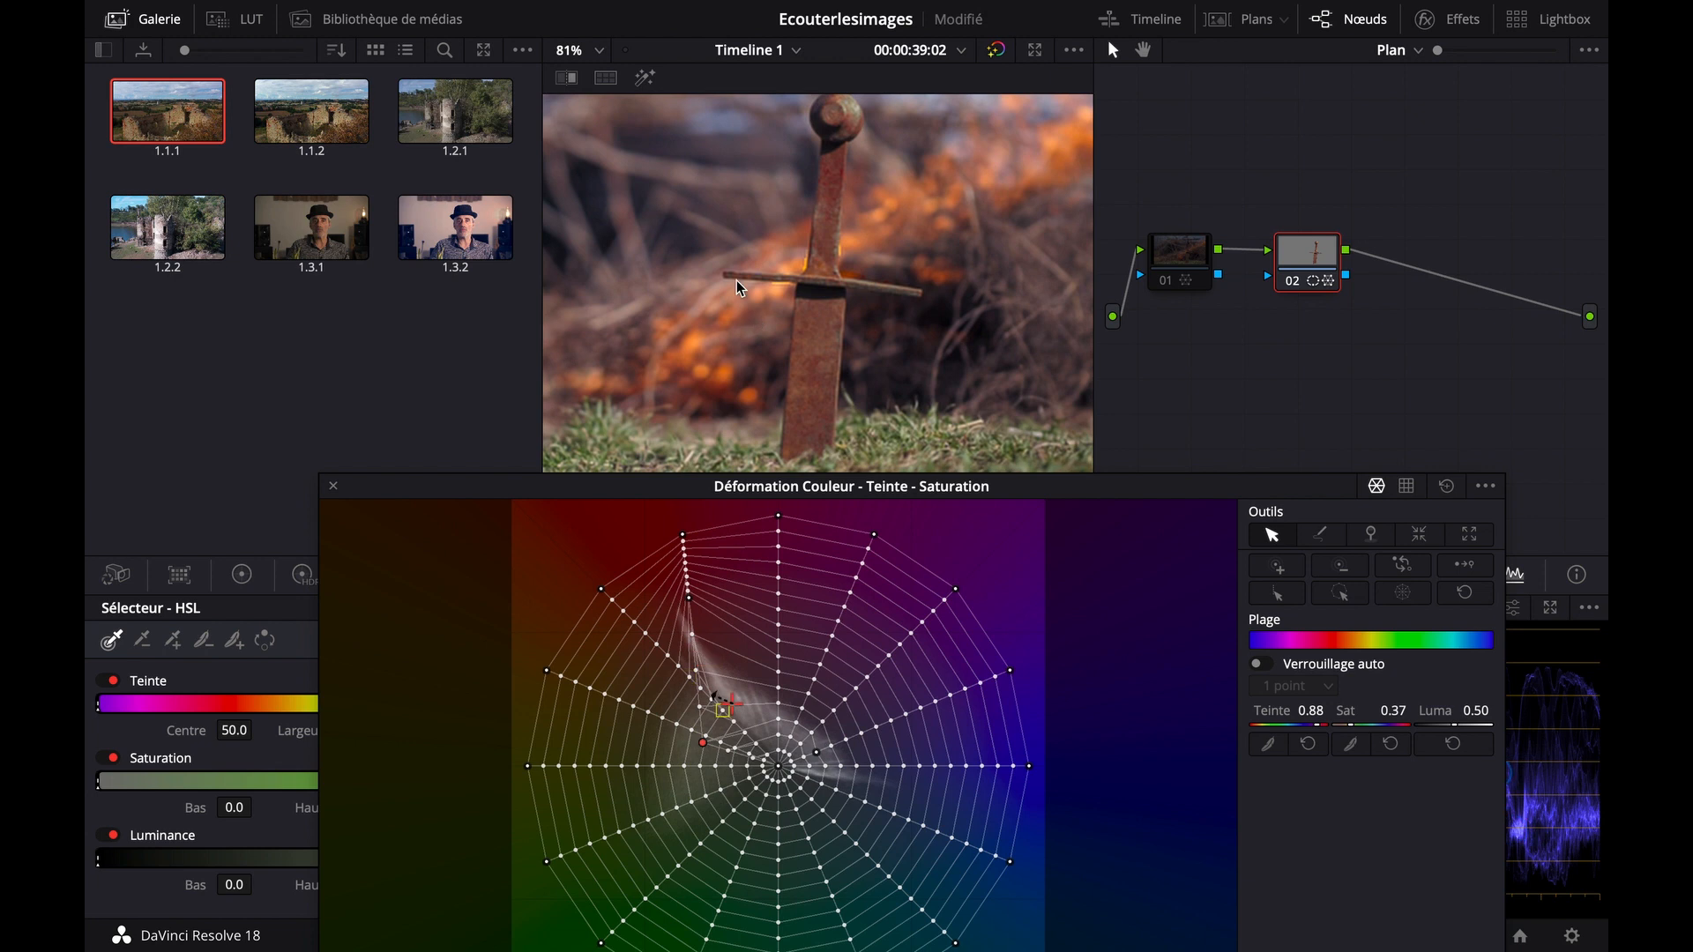
scroll(737, 279, "up", 3)
scroll(737, 273, "up", 4)
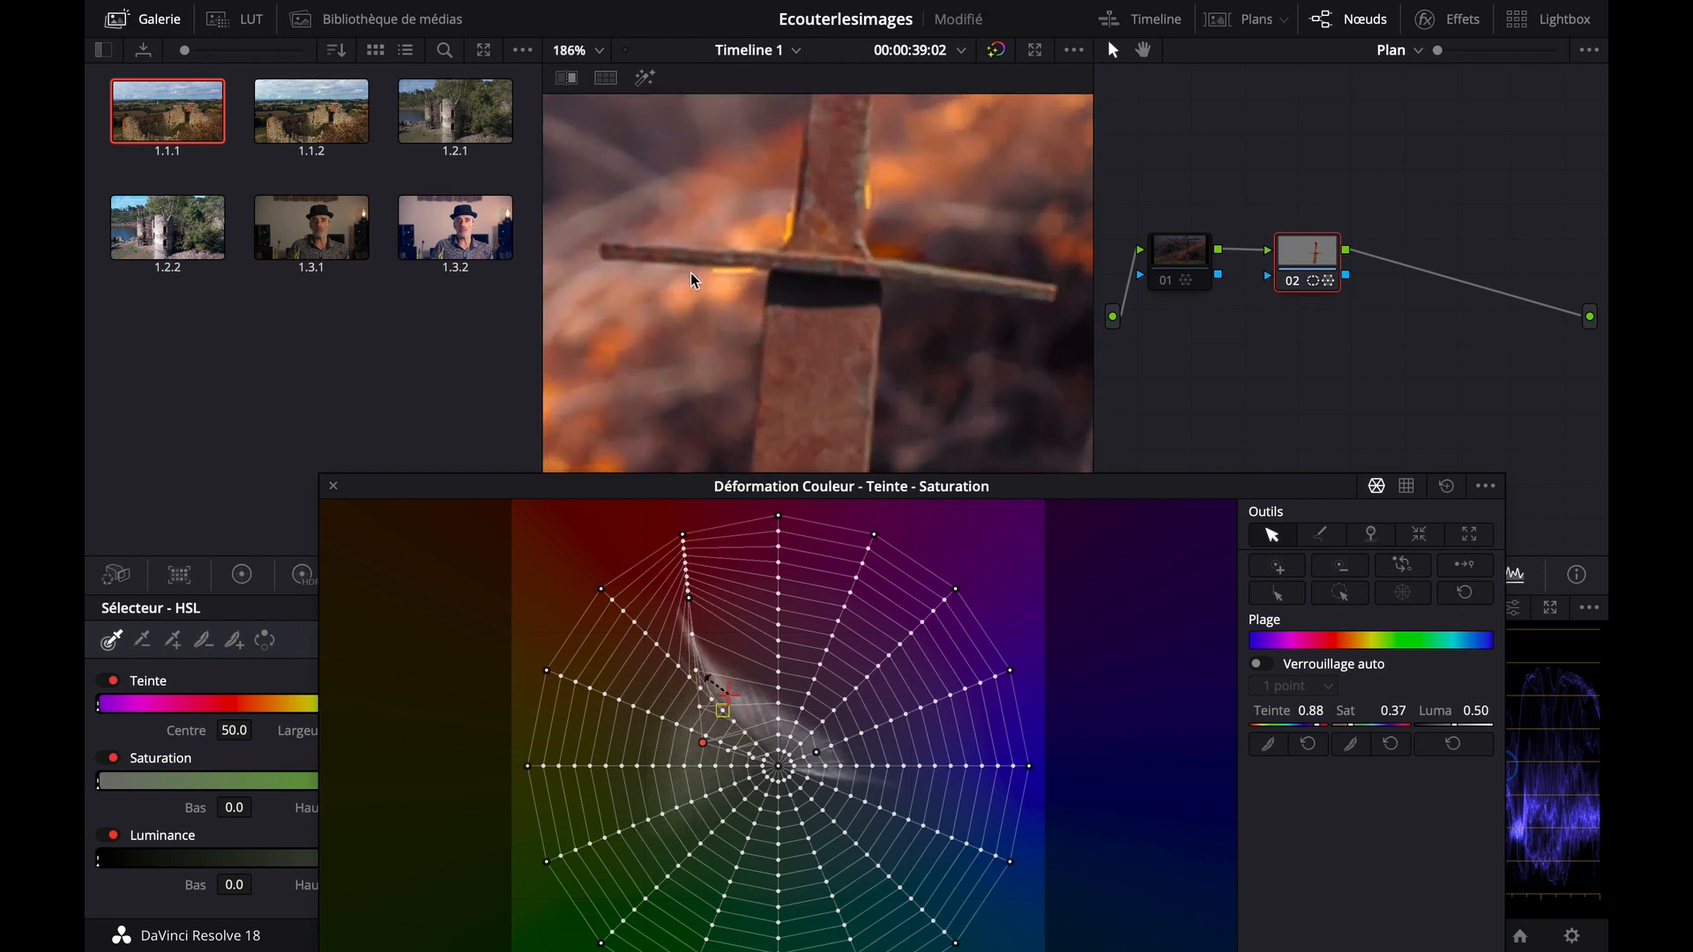
left_click(631, 256)
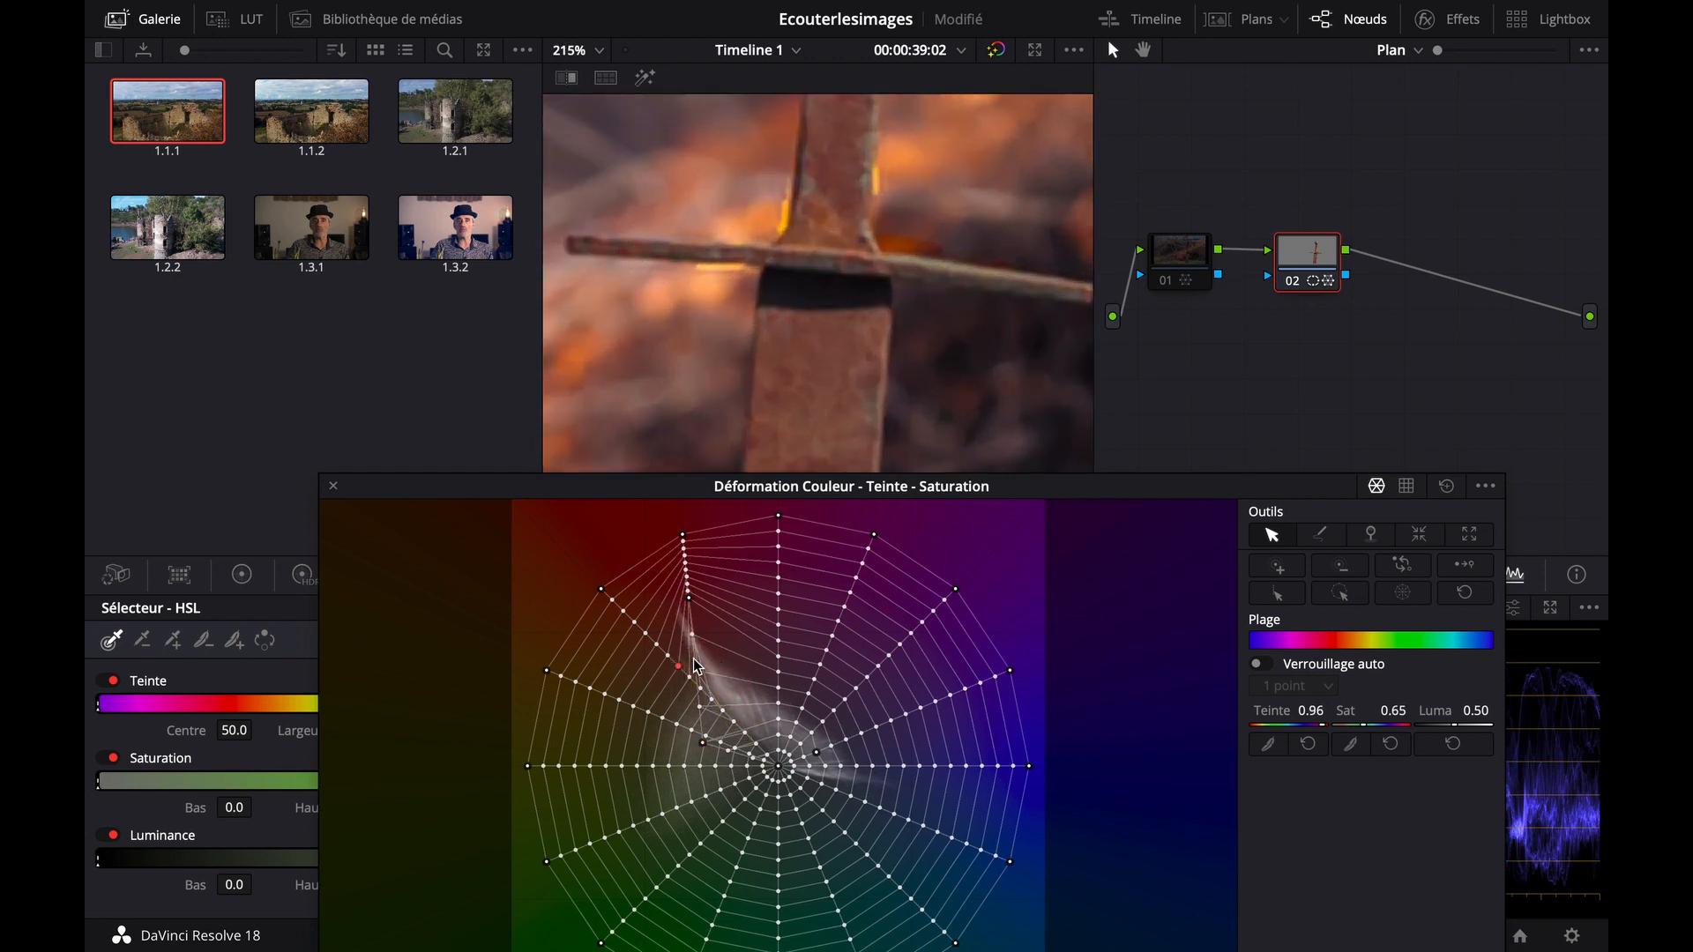
mouse_move(683, 672)
left_mouse_down()
mouse_move(638, 759)
mouse_move(687, 682)
left_mouse_up()
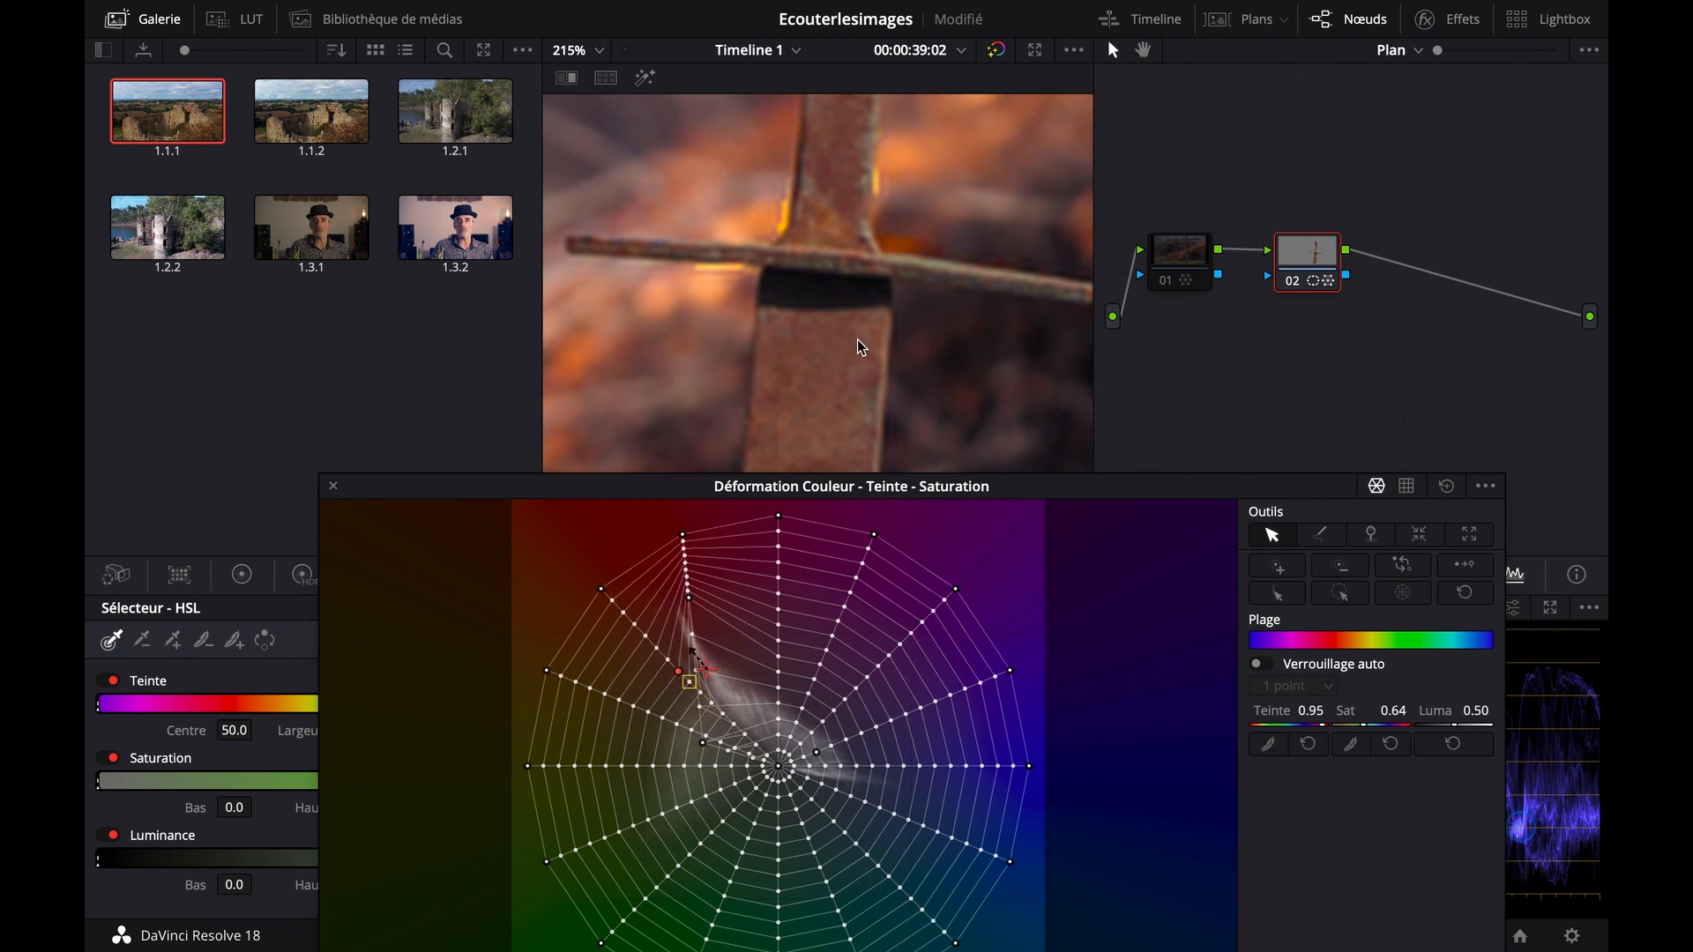
Inspect the blade and guard up close, and play the clip with the whole sword in view to check the reddish recolouring
scroll(857, 340, "up", 3)
scroll(956, 350, "down", 5)
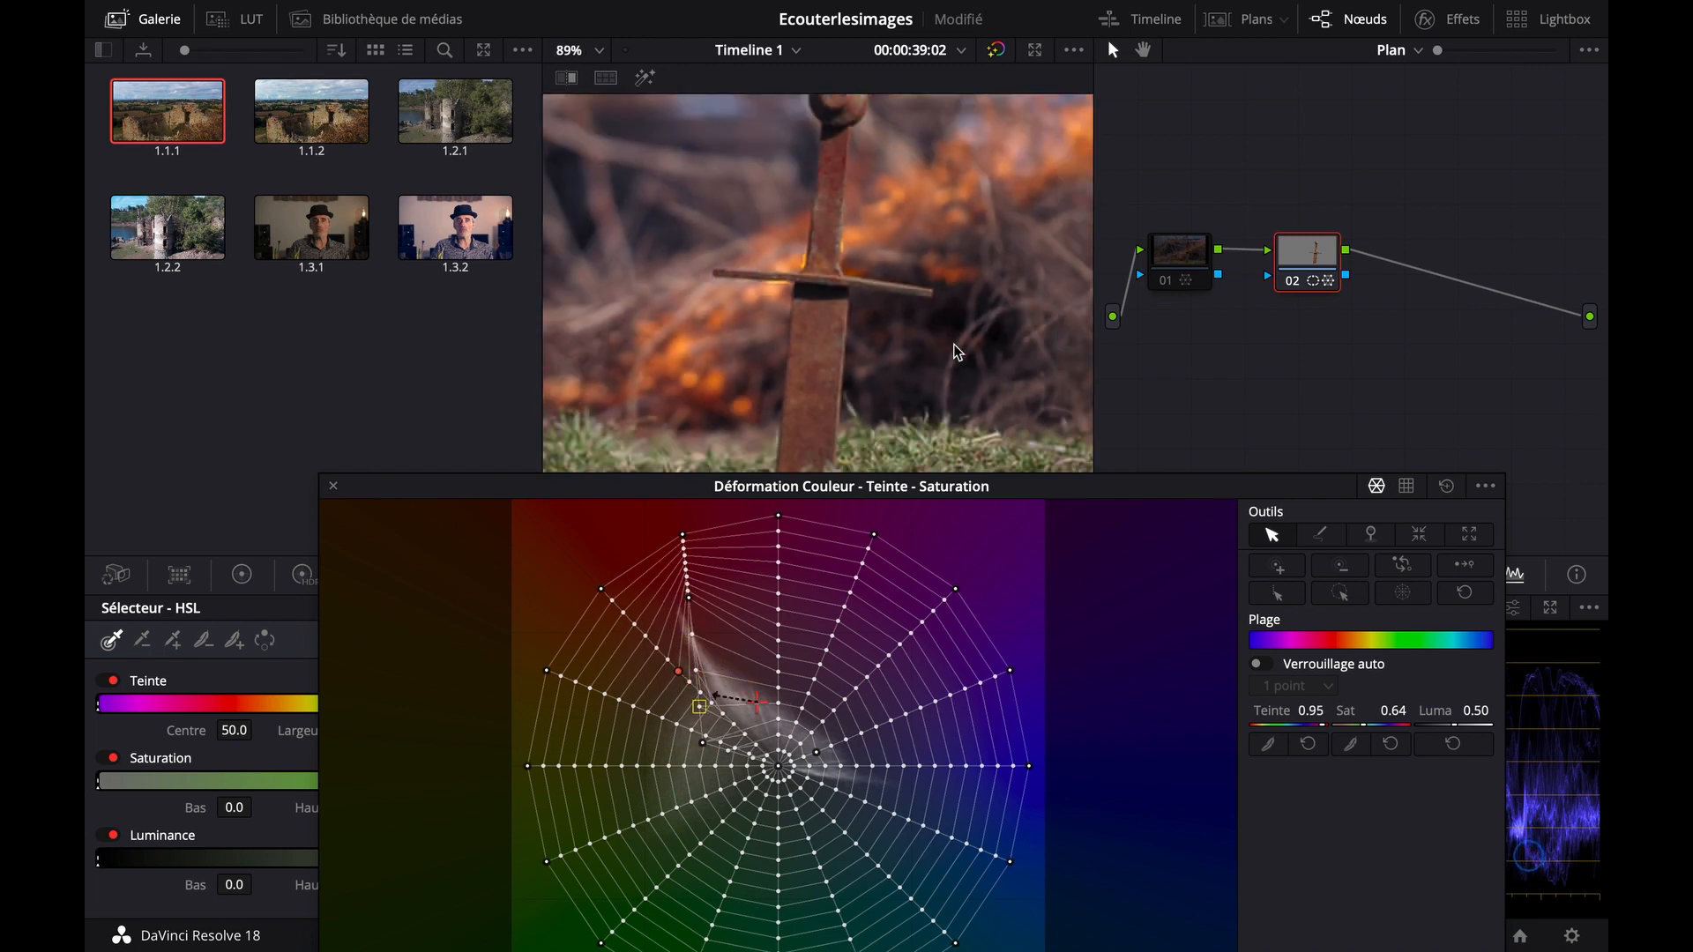
scroll(956, 350, "down", 1)
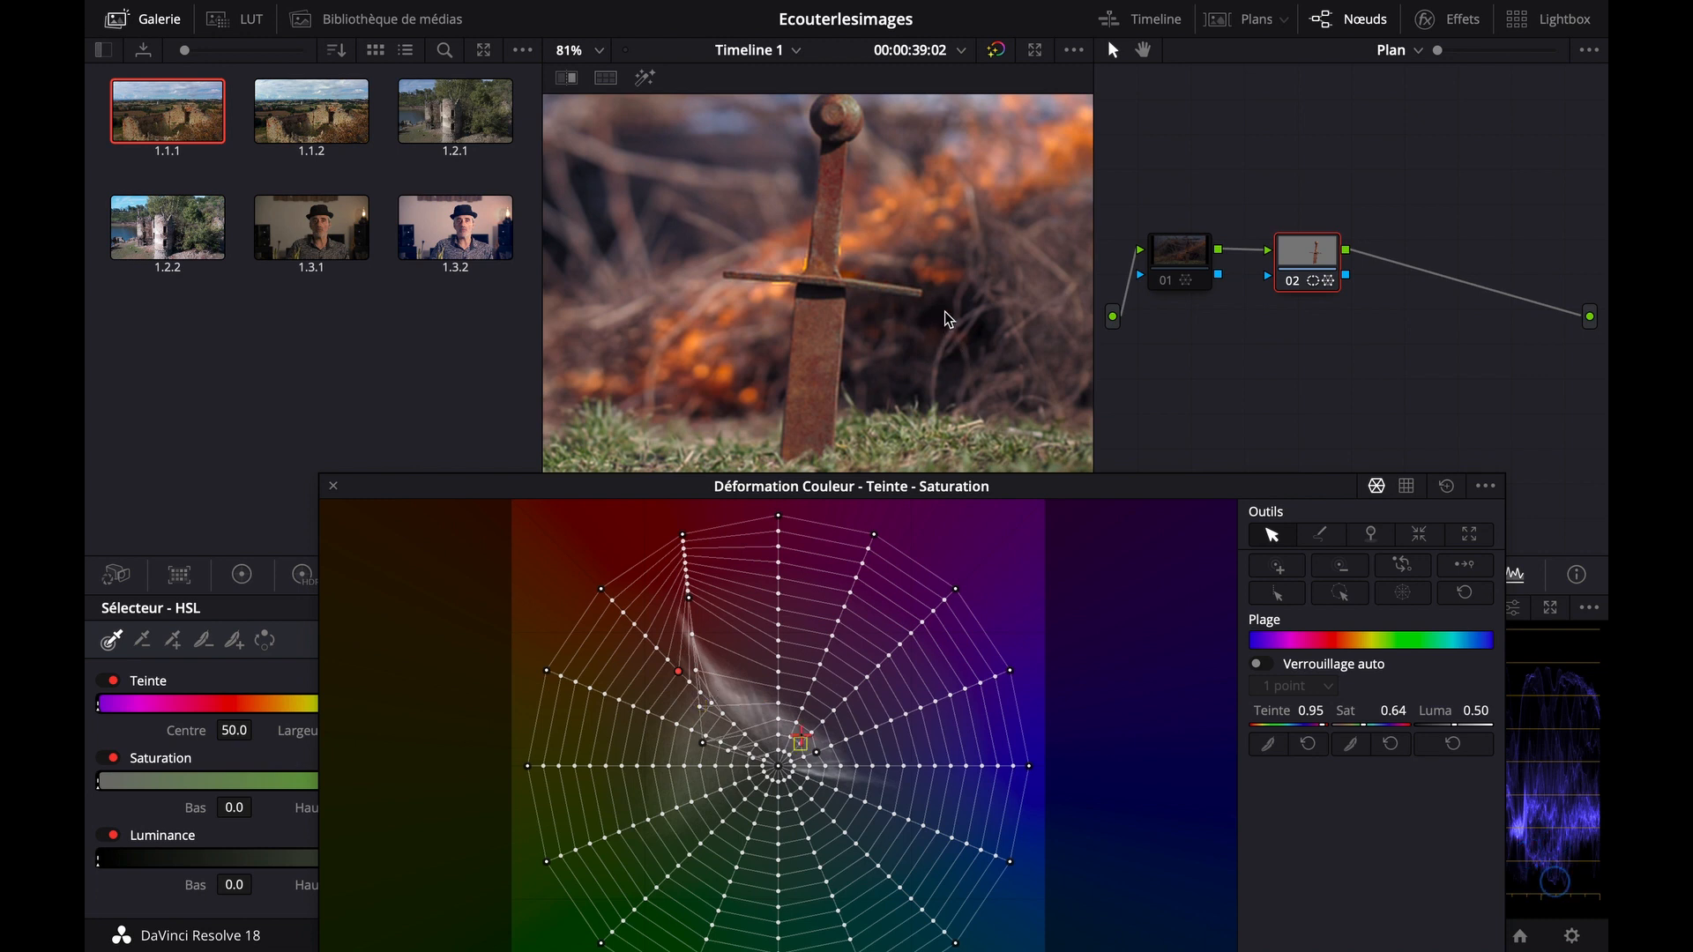
scroll(945, 311, "down", 1)
key("space")
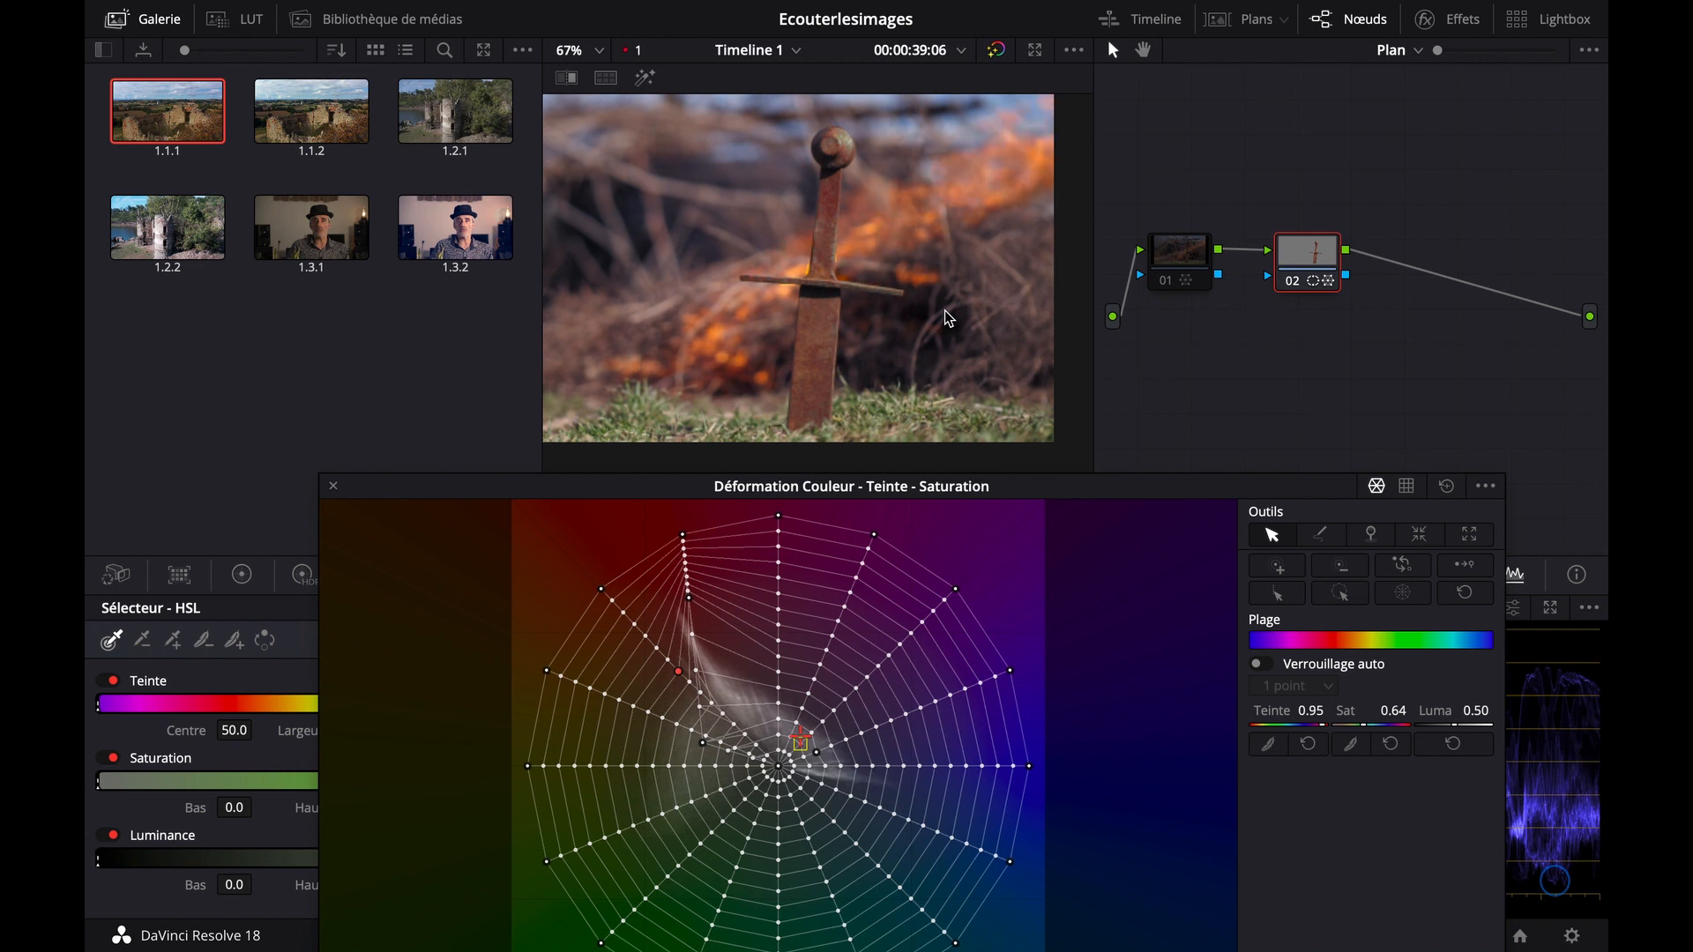